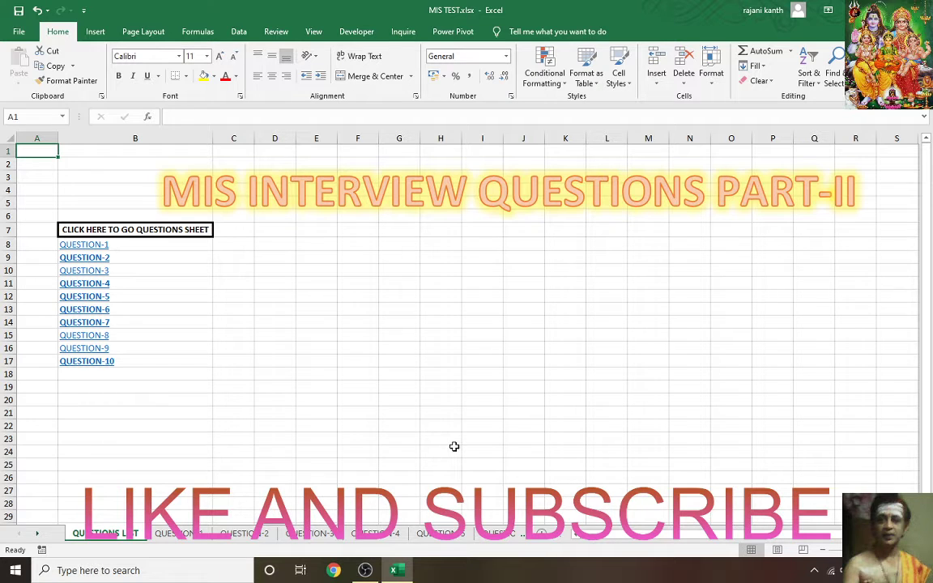
Step: Jump to the QUESTION-4 sheet on login-duration payments at 125 per hour
{"action": "left_click", "coordinate": [81, 284]}
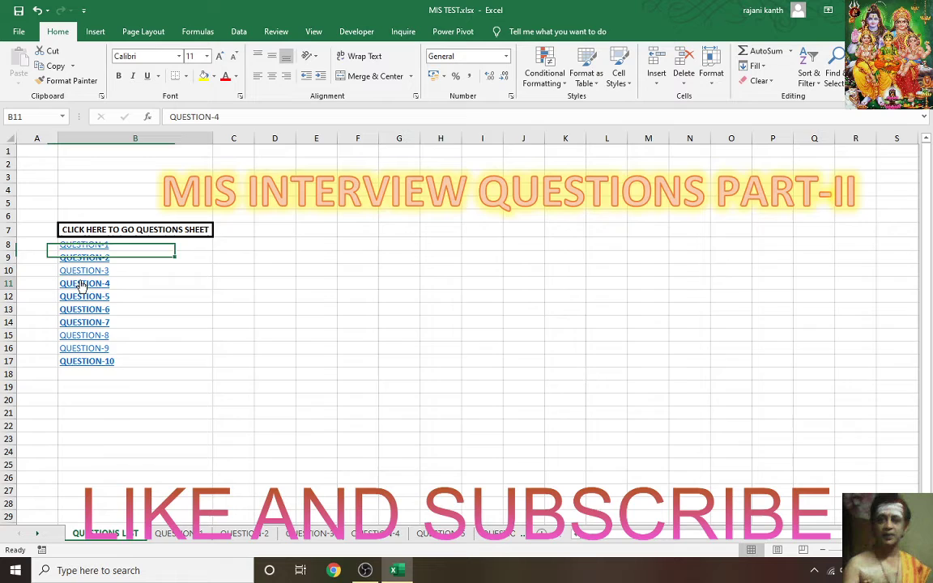
Step: Format the 125 per-hour rate in D1 as ₹ currency with zero decimal places
{"action": "left_click", "coordinate": [81, 284]}
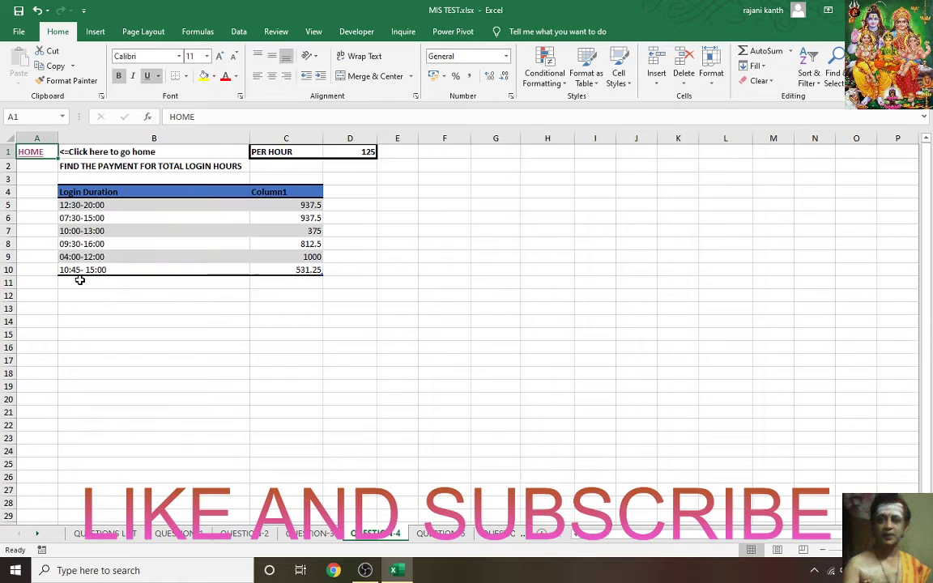
{"action": "left_click", "coordinate": [437, 192]}
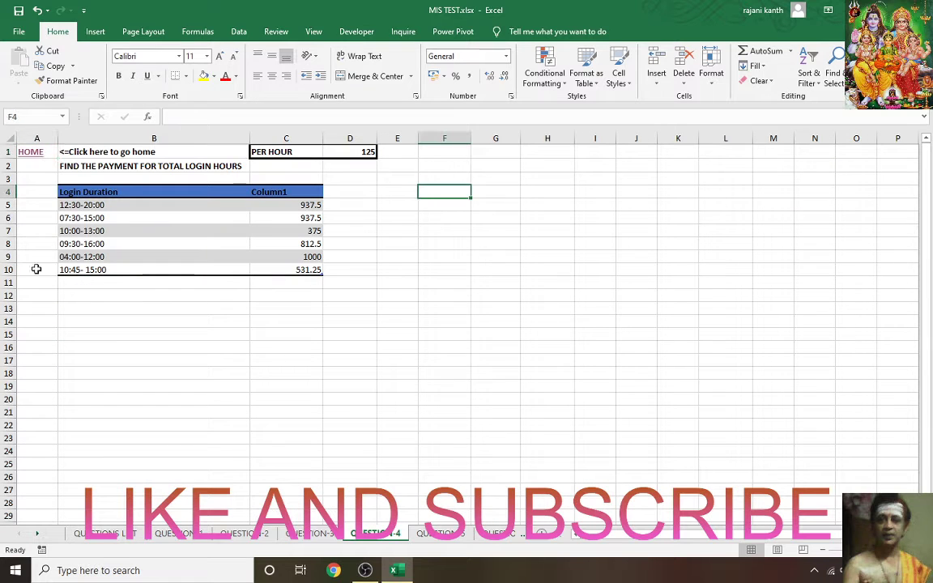
{"action": "left_click", "coordinate": [364, 159]}
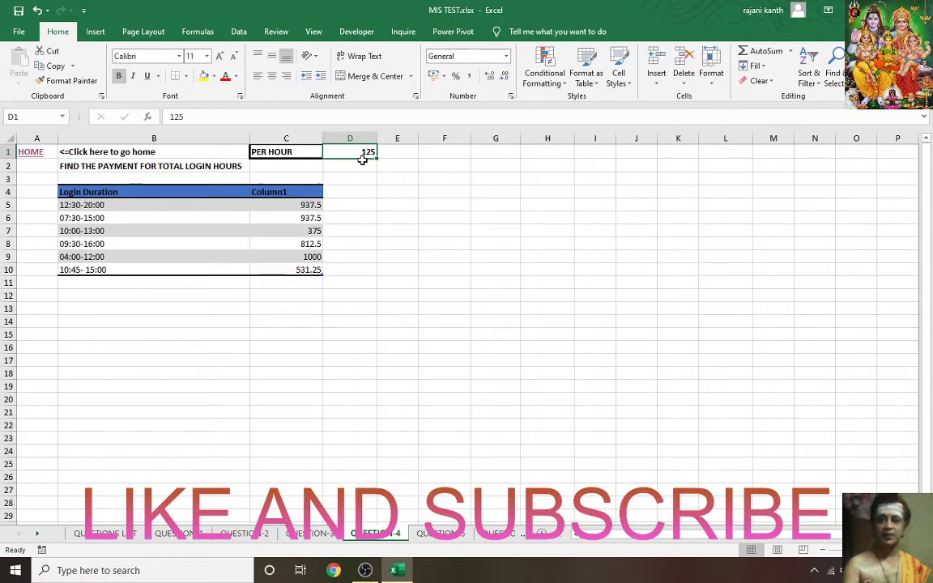
{"action": "key", "text": "ctrl+shift+4"}
{"action": "key", "text": "alt"}
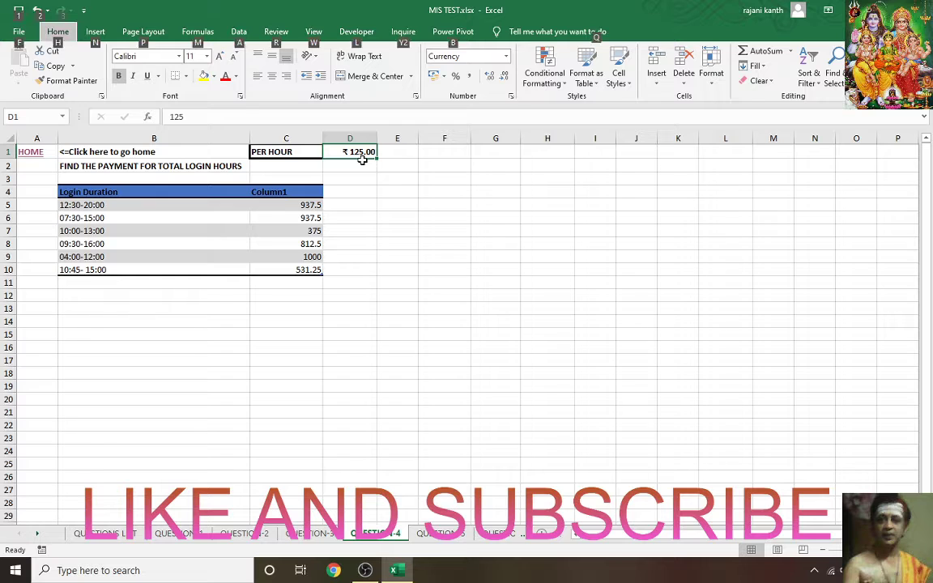
{"action": "key", "text": "h"}
{"action": "key", "text": "9"}
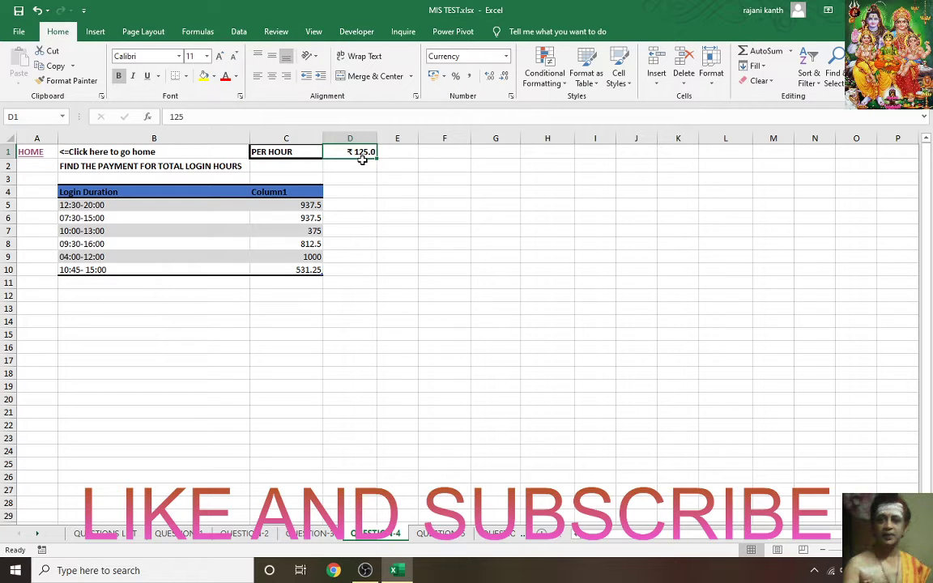
{"action": "key", "text": "alt"}
{"action": "key", "text": "h"}
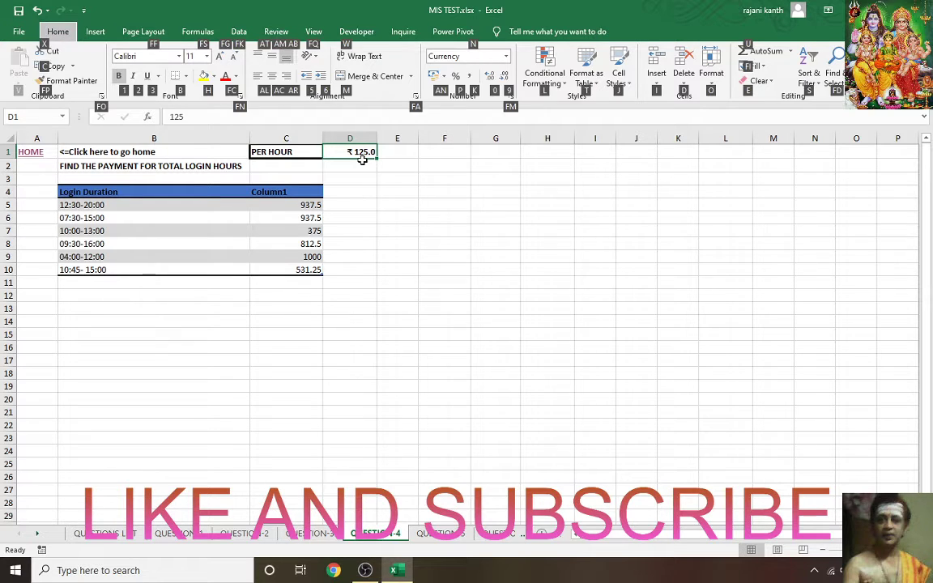
{"action": "key", "text": "9"}
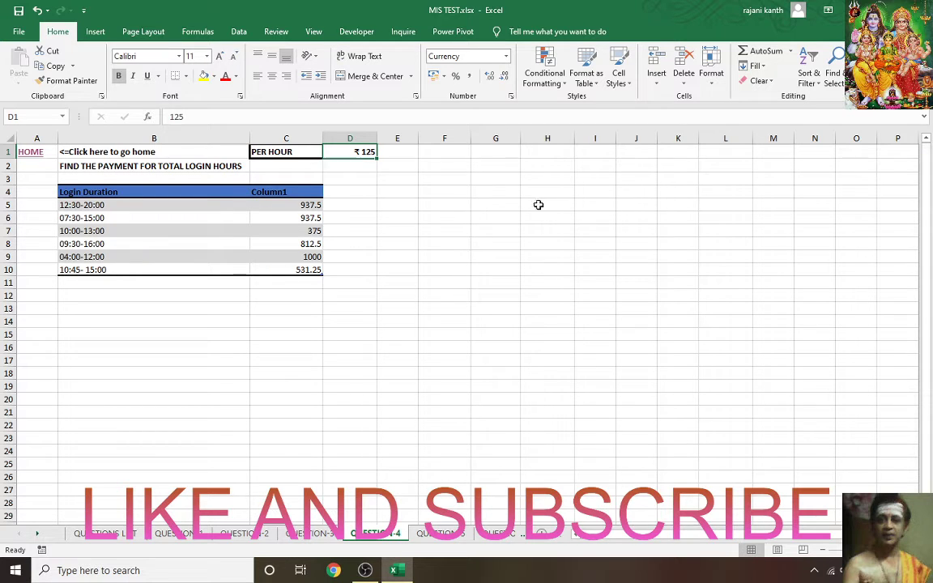
Step: In E5, begin the formula =REPLACE(B5,1,SEARCH( for the login end time
{"action": "left_click", "coordinate": [399, 207]}
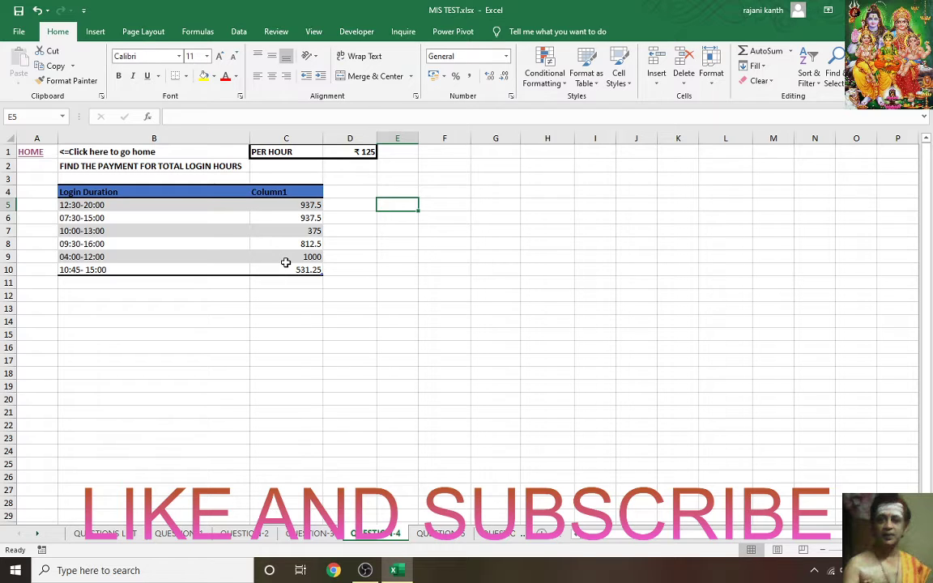
{"action": "type", "text": "=rep"}
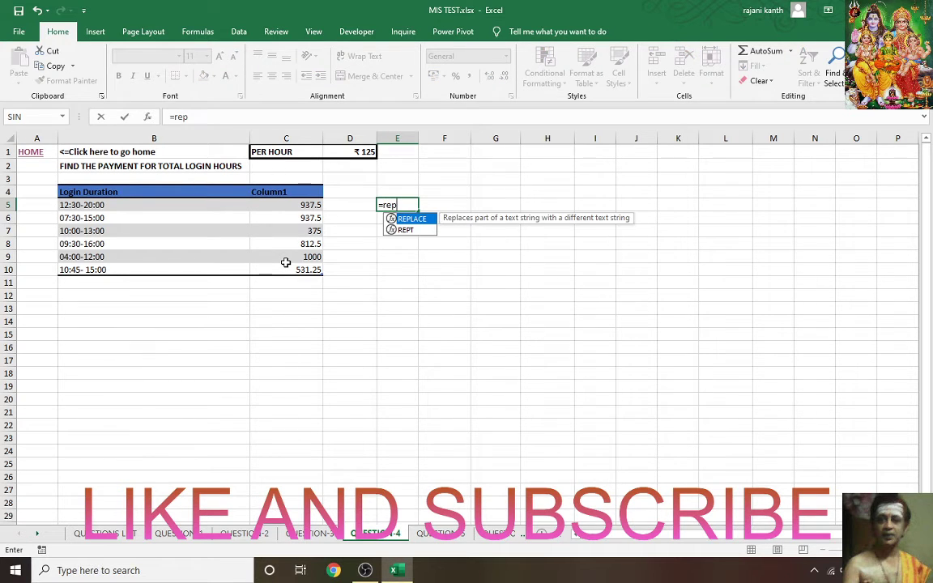
{"action": "key", "text": "Tab"}
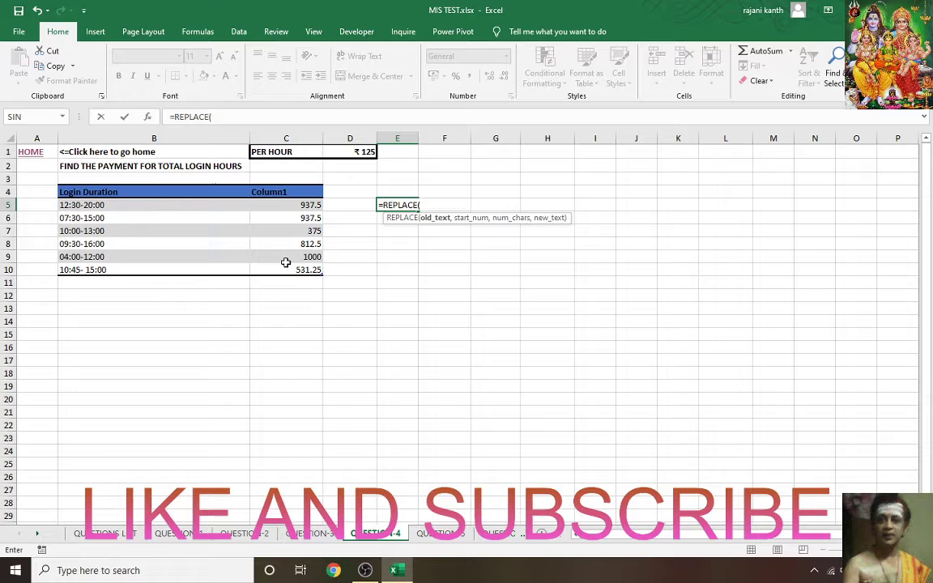
{"action": "key", "text": "Left"}
{"action": "key", "text": "Left"}
{"action": "key", "text": "Left"}
{"action": "key", "text": "Left"}
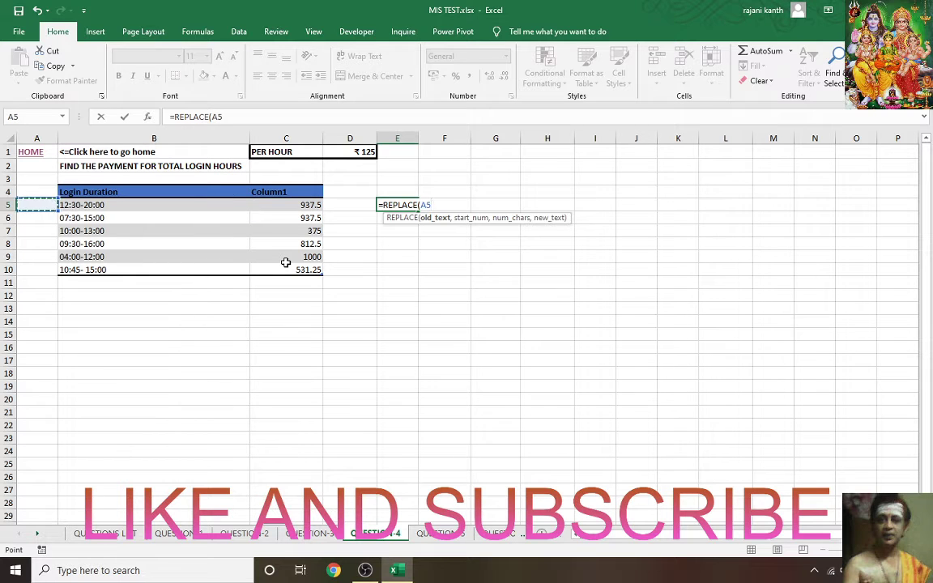
{"action": "key", "text": "Right"}
{"action": "type", "text": ","}
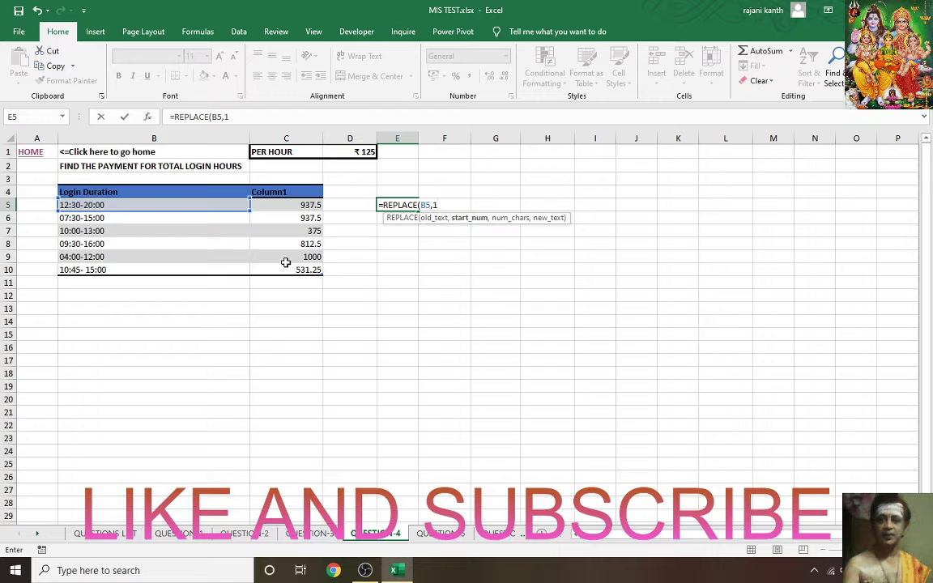
{"action": "type", "text": "1,seac"}
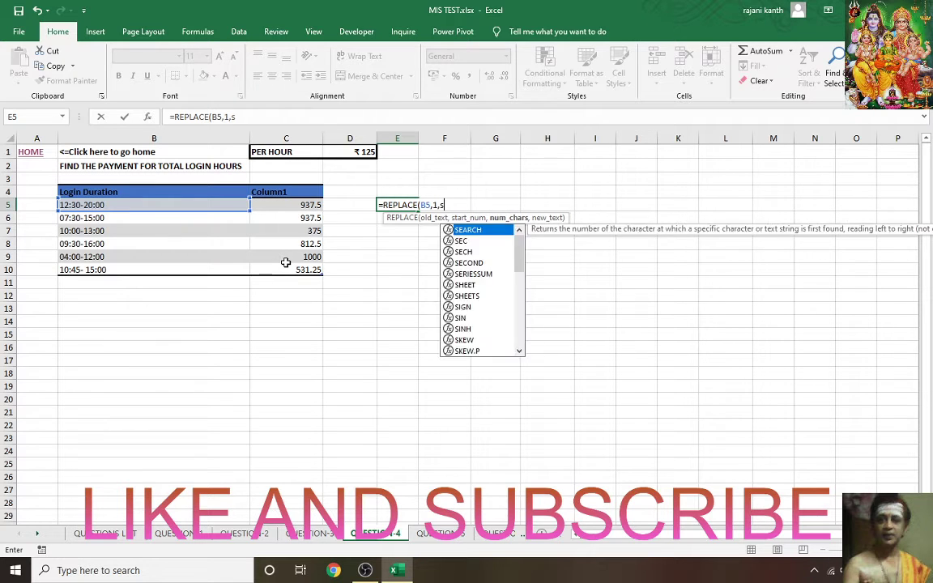
{"action": "key", "text": "BackSpace"}
{"action": "key", "text": "BackSpace"}
{"action": "type", "text": "r"}
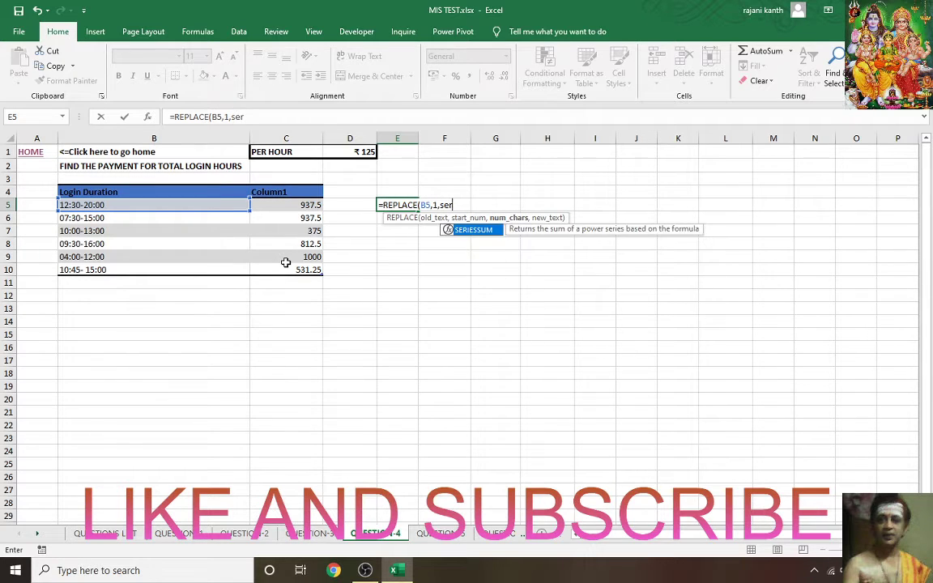
{"action": "key", "text": "BackSpace"}
{"action": "type", "text": "a"}
{"action": "key", "text": "Tab"}
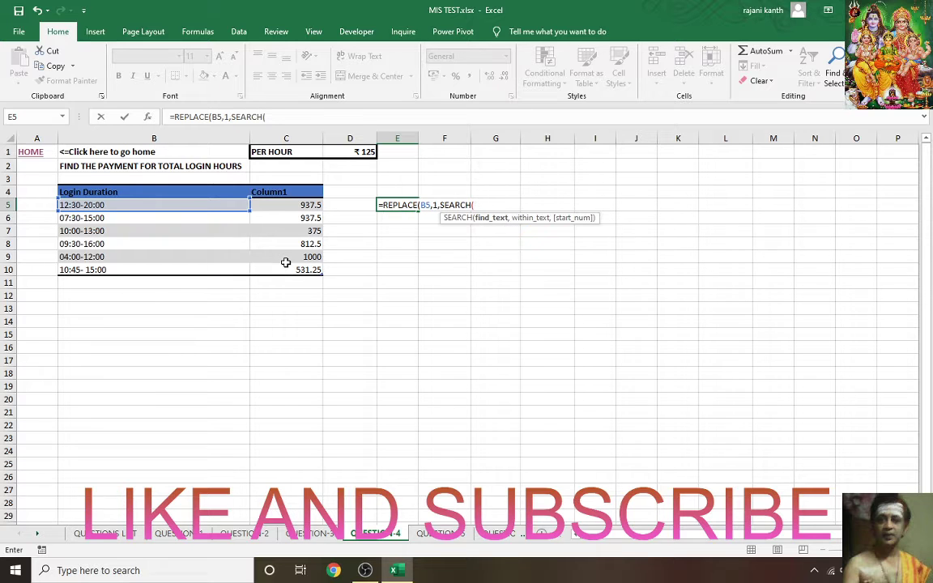
Step: Complete E5 as =REPLACE(B5,1,SEARCH("-",B5),"") so it shows 20:00
{"action": "key", "text": "Left"}
{"action": "key", "text": "Left"}
{"action": "key", "text": "Left"}
{"action": "key", "text": "Left"}
{"action": "key", "text": "Right"}
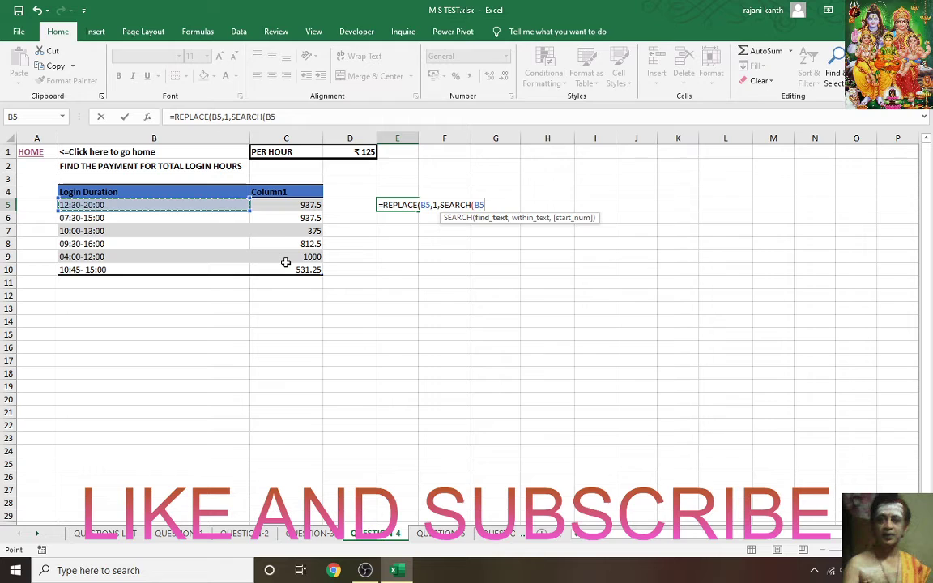
{"action": "key", "text": "BackSpace"}
{"action": "key", "text": "BackSpace"}
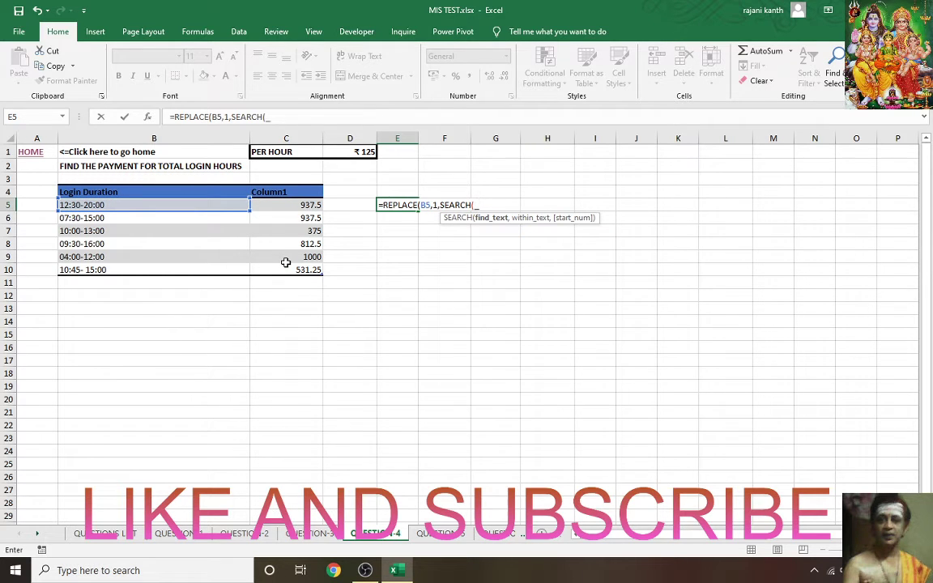
{"action": "type", "text": "\"-\","}
{"action": "key", "text": "Left"}
{"action": "key", "text": "Left"}
{"action": "key", "text": "Left"}
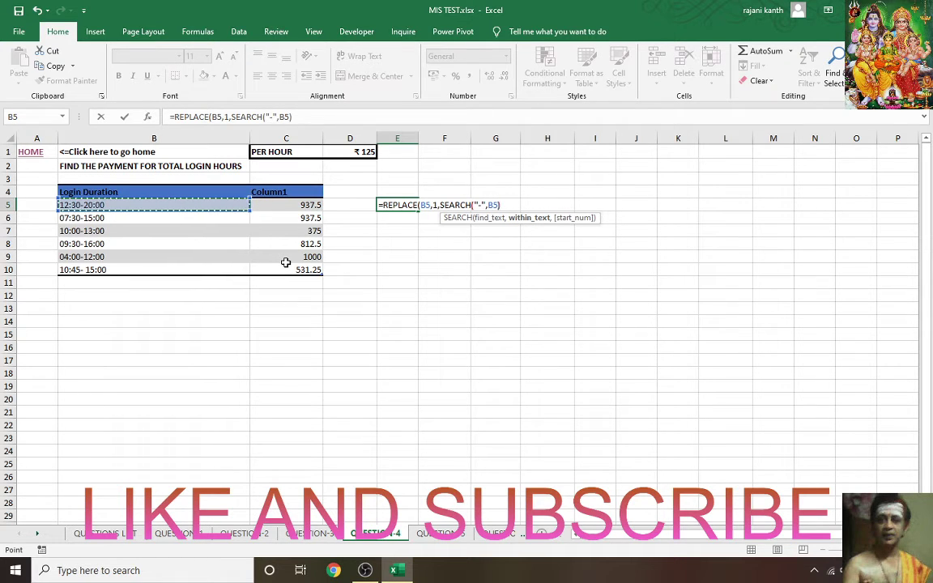
{"action": "type", "text": ")"}
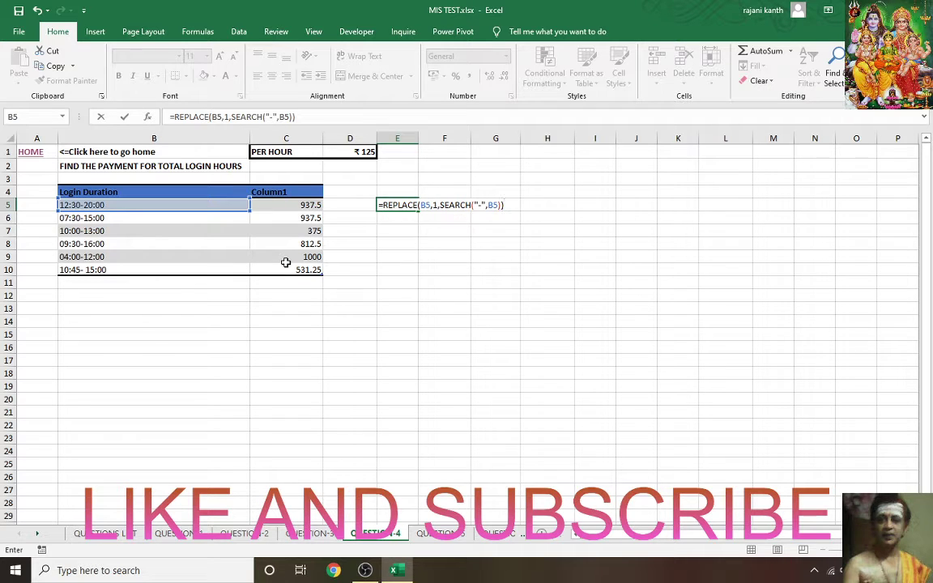
{"action": "left_click", "coordinate": [443, 203]}
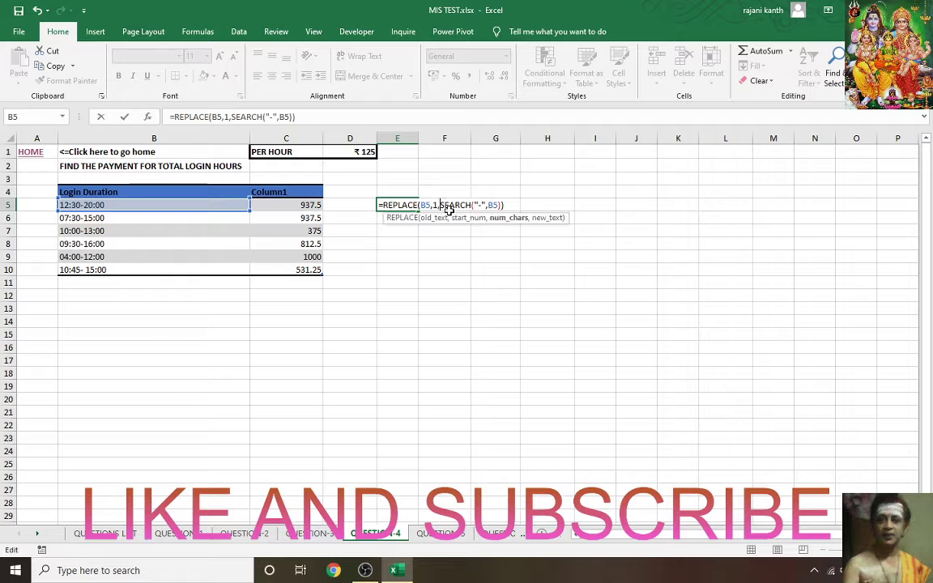
{"action": "left_click", "coordinate": [509, 219]}
{"action": "type", "text": "6"}
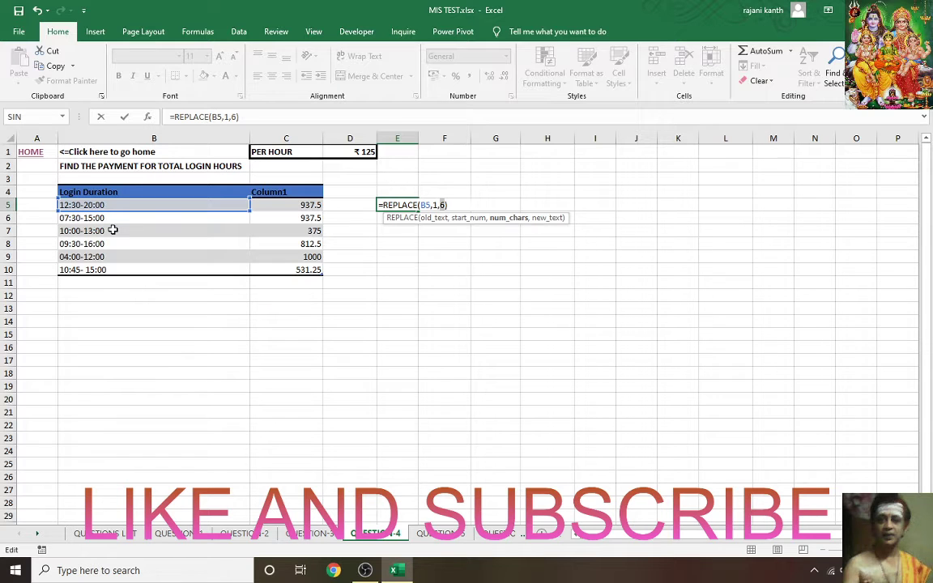
{"action": "type", "text": "SEARCH(\"-\",B5)"}
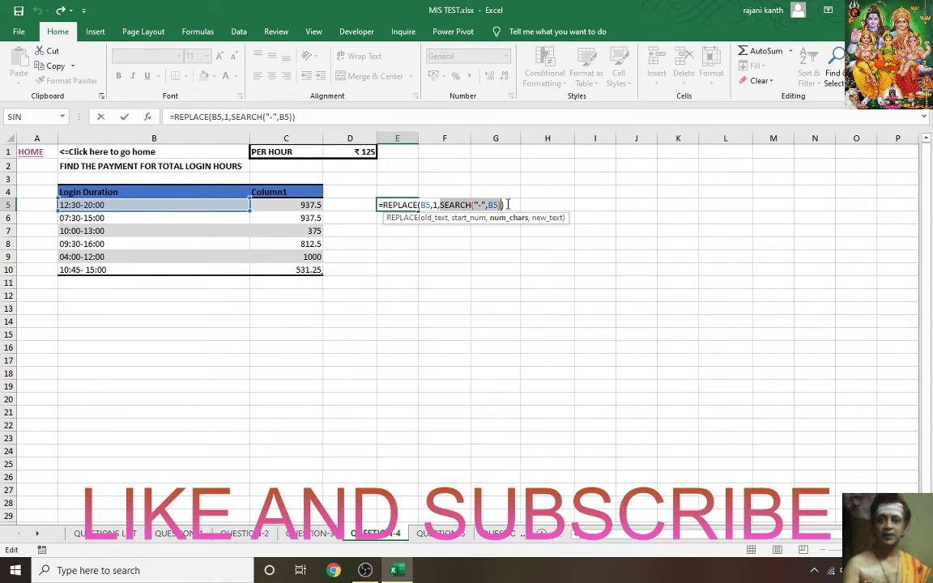
{"action": "type", "text": ","}
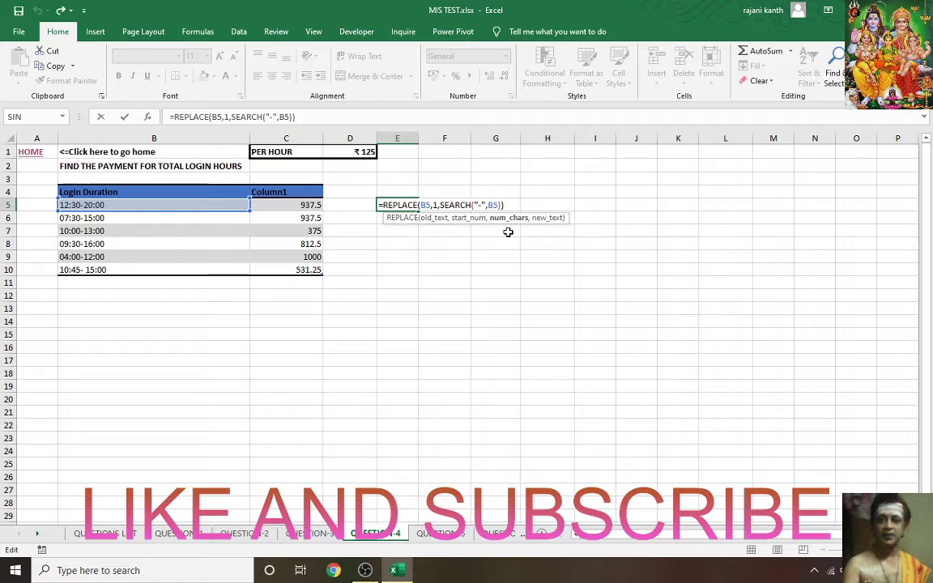
{"action": "type", "text": "\"\""}
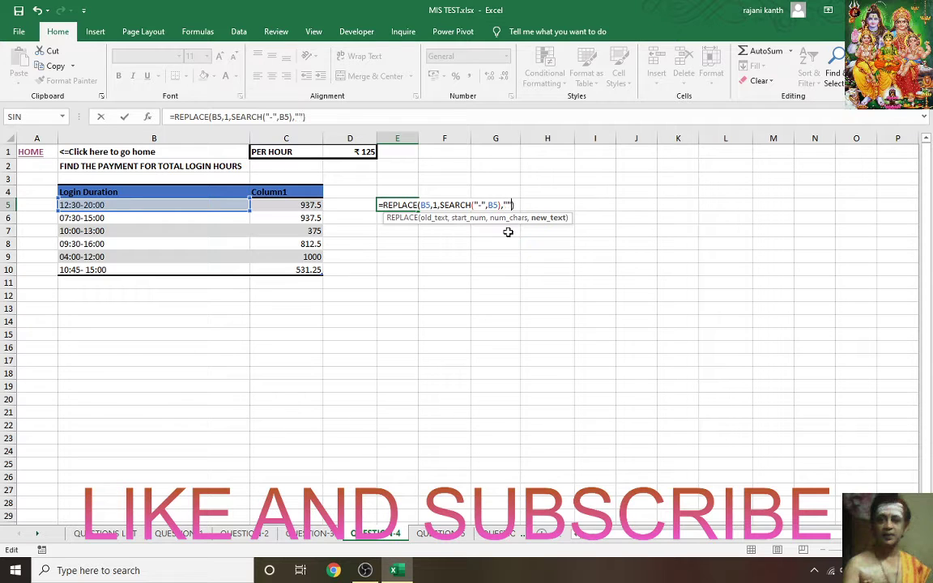
{"action": "key", "text": "ctrl+Return"}
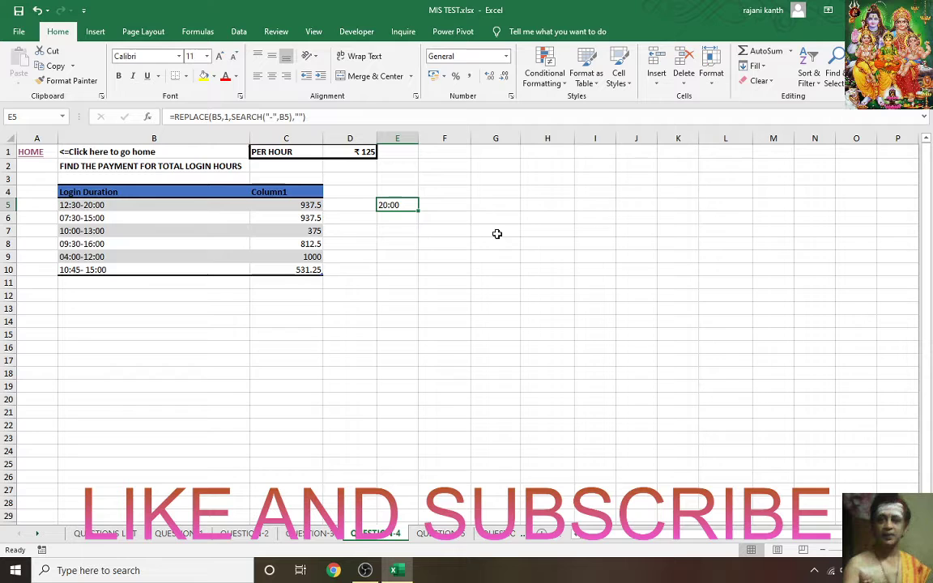
Step: Append -LEFT(B5,SEARCH("-",B5)-1) to E5's formula to subtract the start time
{"action": "double_click", "coordinate": [398, 209]}
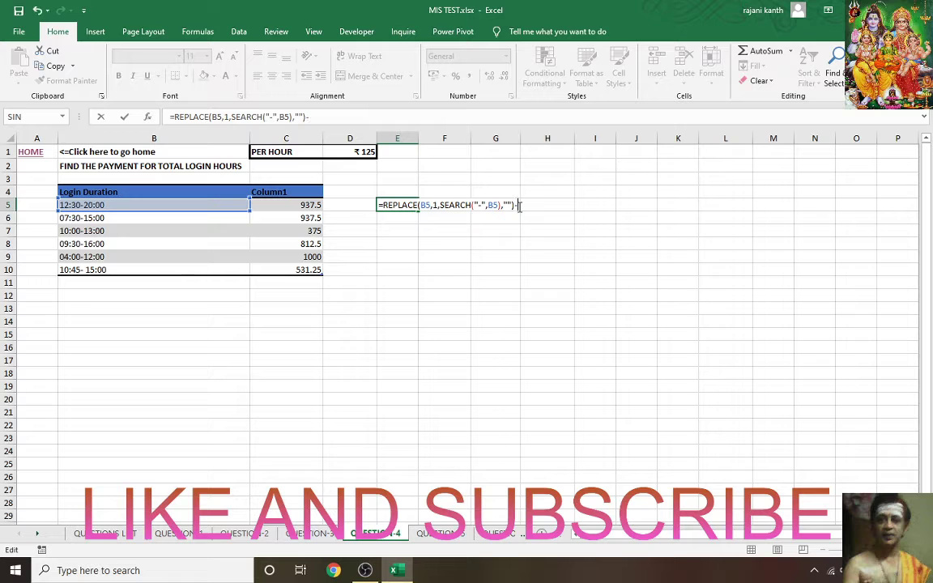
{"action": "type", "text": "-right"}
{"action": "key", "text": "Tab"}
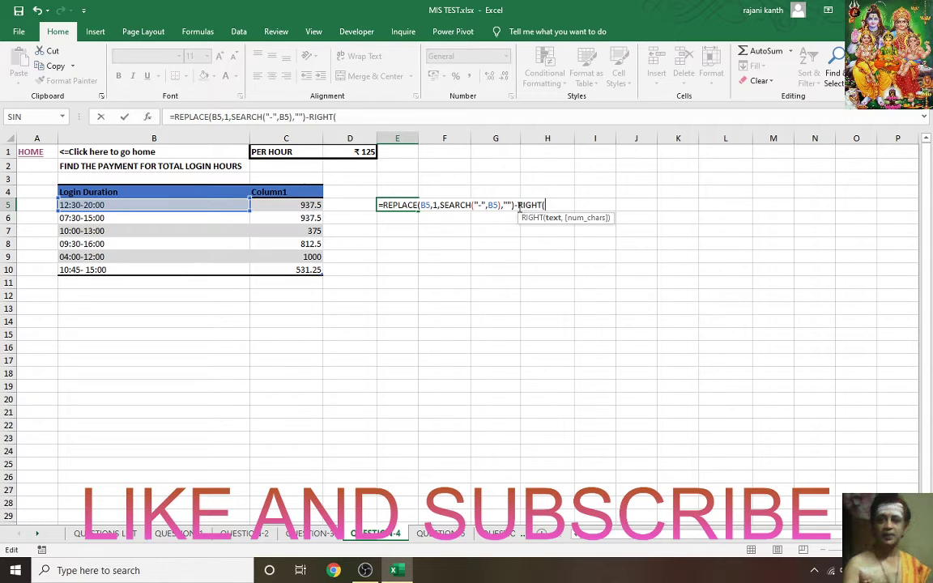
{"action": "key", "text": "BackSpace"}
{"action": "key", "text": "BackSpace"}
{"action": "key", "text": "BackSpace"}
{"action": "key", "text": "BackSpace"}
{"action": "key", "text": "BackSpace"}
{"action": "key", "text": "BackSpace"}
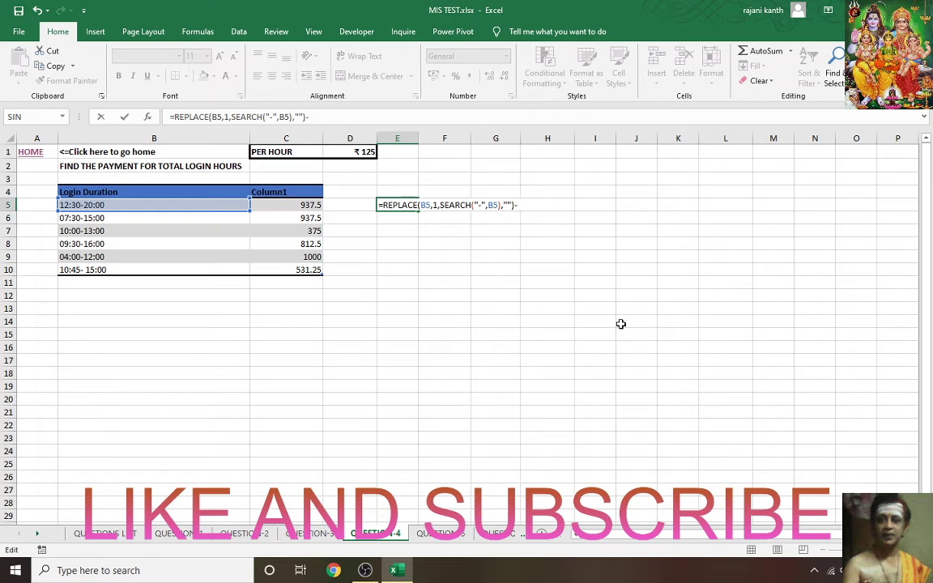
{"action": "type", "text": "lef"}
{"action": "key", "text": "Tab"}
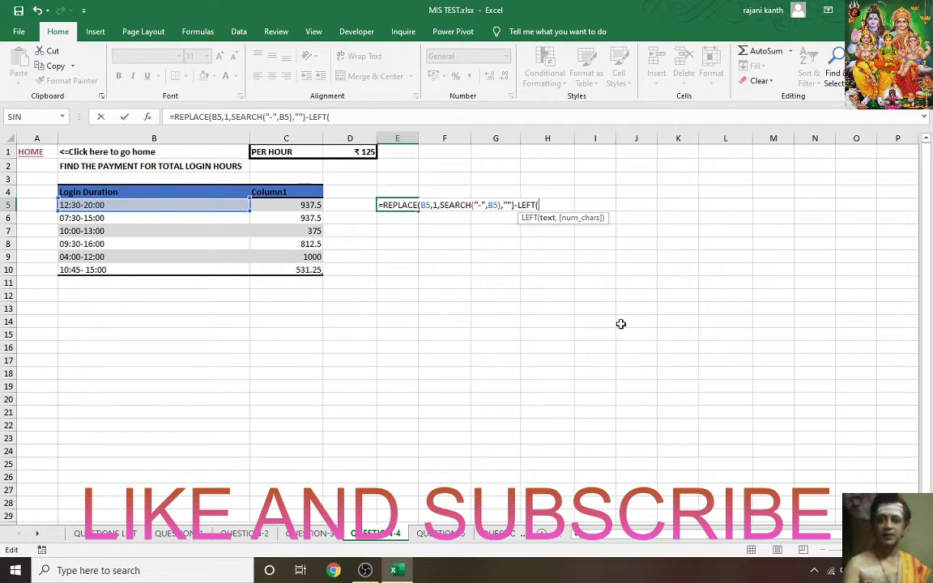
{"action": "left_click", "coordinate": [109, 204]}
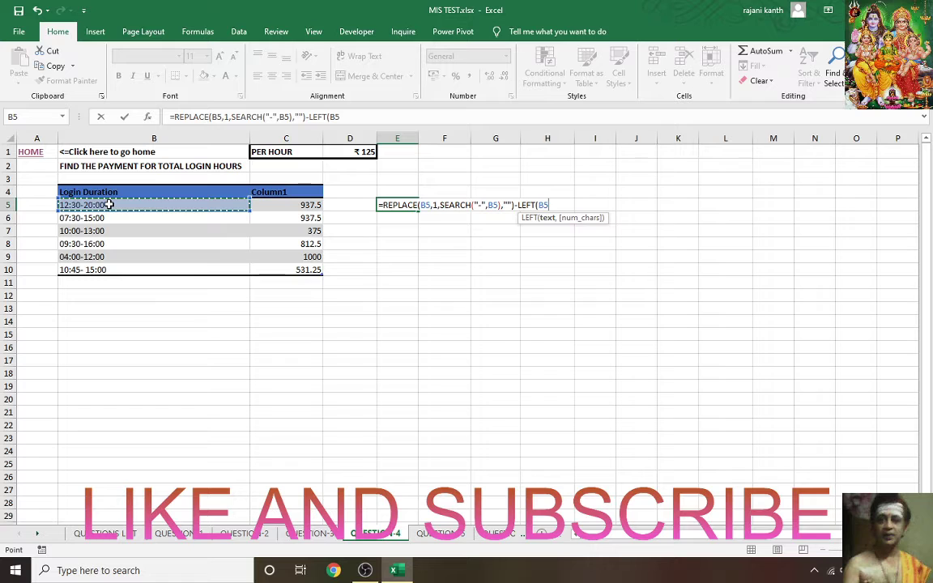
{"action": "type", "text": ",sewa"}
{"action": "type", "text": "rc"}
{"action": "key", "text": "BackSpace"}
{"action": "key", "text": "BackSpace"}
{"action": "key", "text": "BackSpace"}
{"action": "key", "text": "BackSpace"}
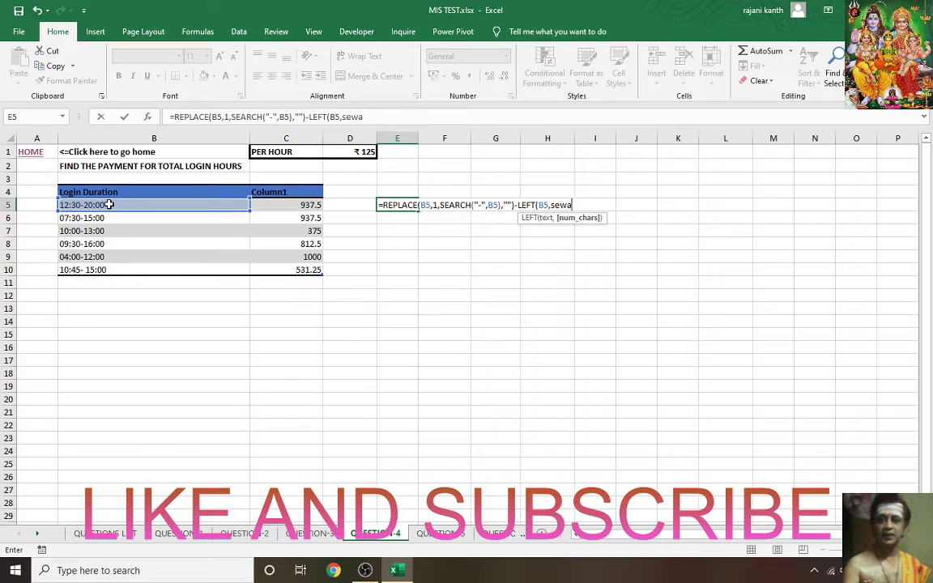
{"action": "key", "text": "Tab"}
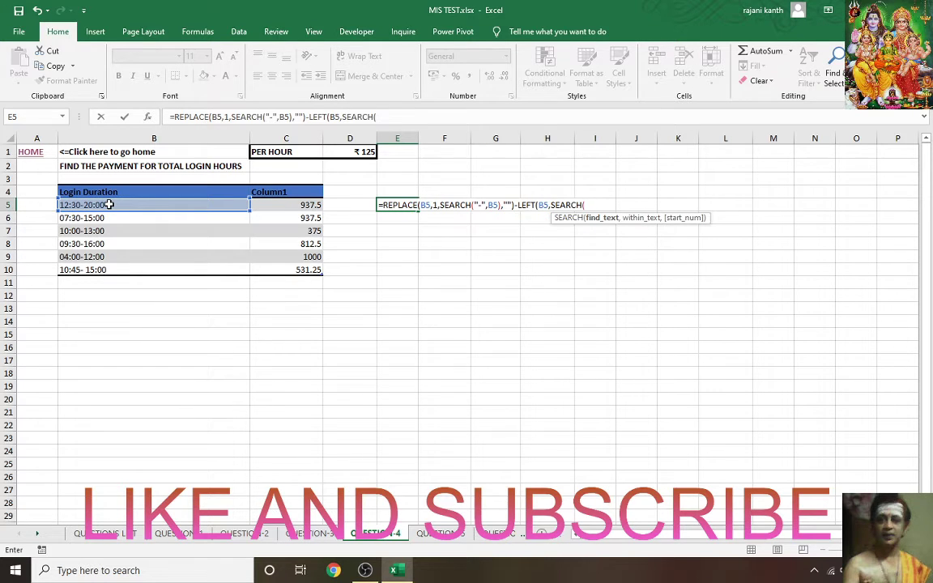
{"action": "type", "text": "\"-\","}
{"action": "left_click", "coordinate": [108, 205]}
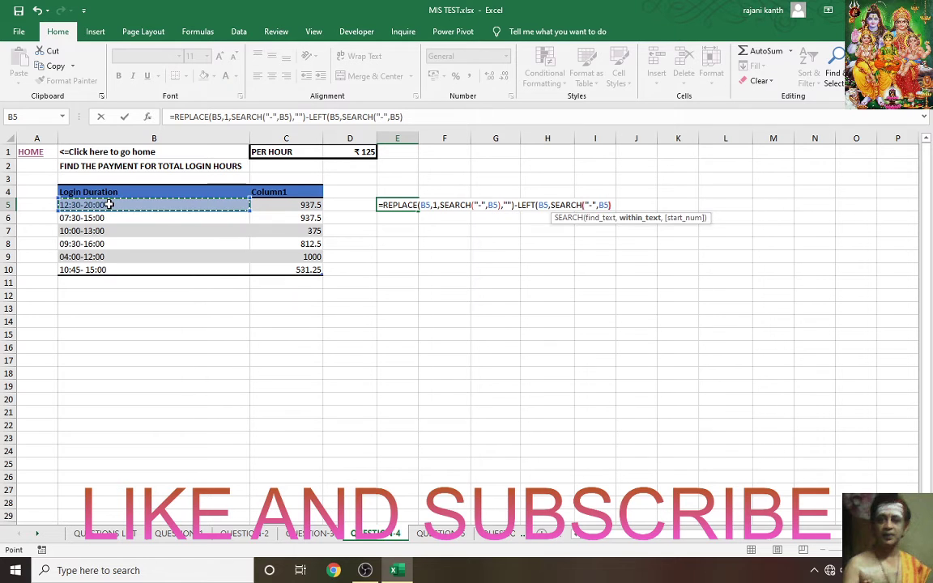
{"action": "type", "text": ")-1"}
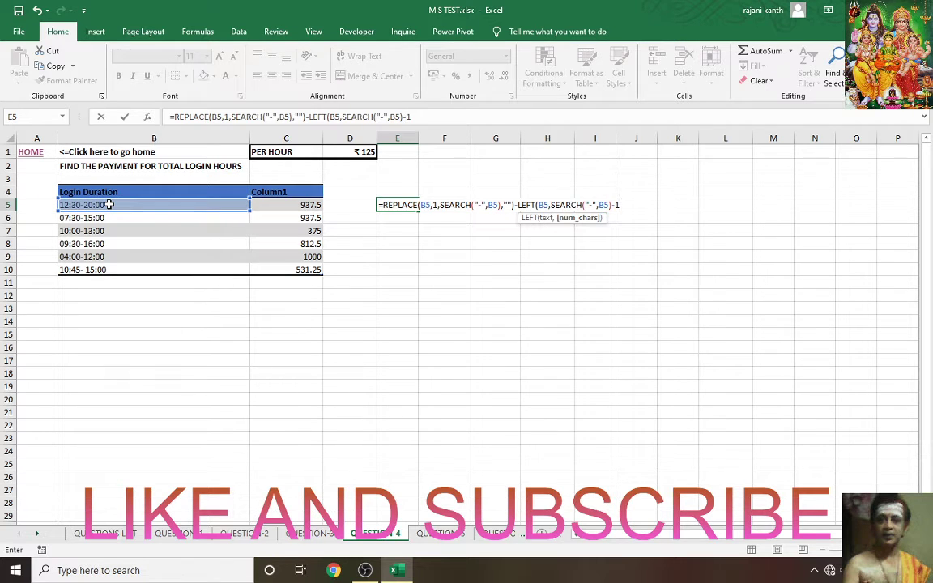
{"action": "type", "text": ")"}
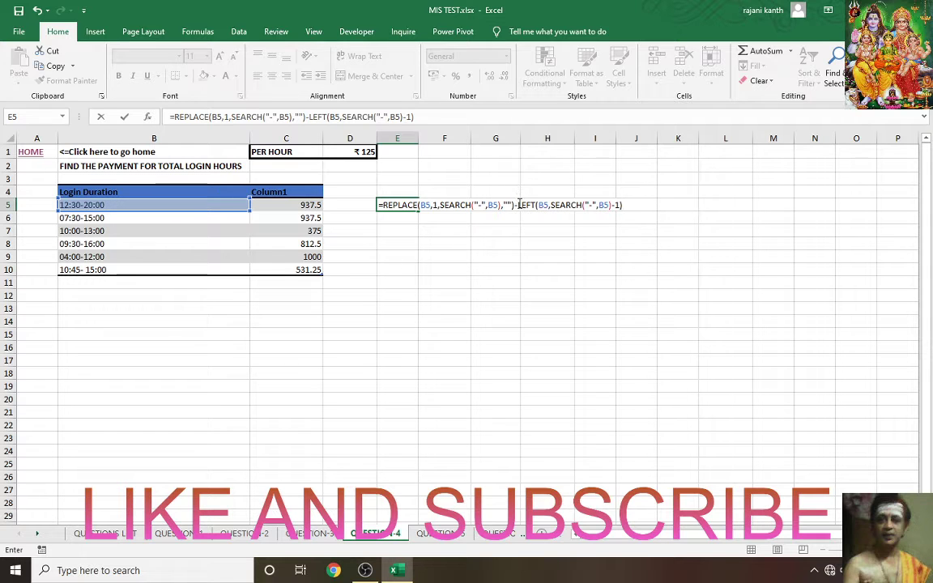
Step: Check the LEFT (12:30) and REPLACE (20:00) parts with F9, then commit E5
{"action": "left_click_drag", "start_coordinate": [518, 205], "coordinate": [625, 203]}
{"action": "key", "text": "F9"}
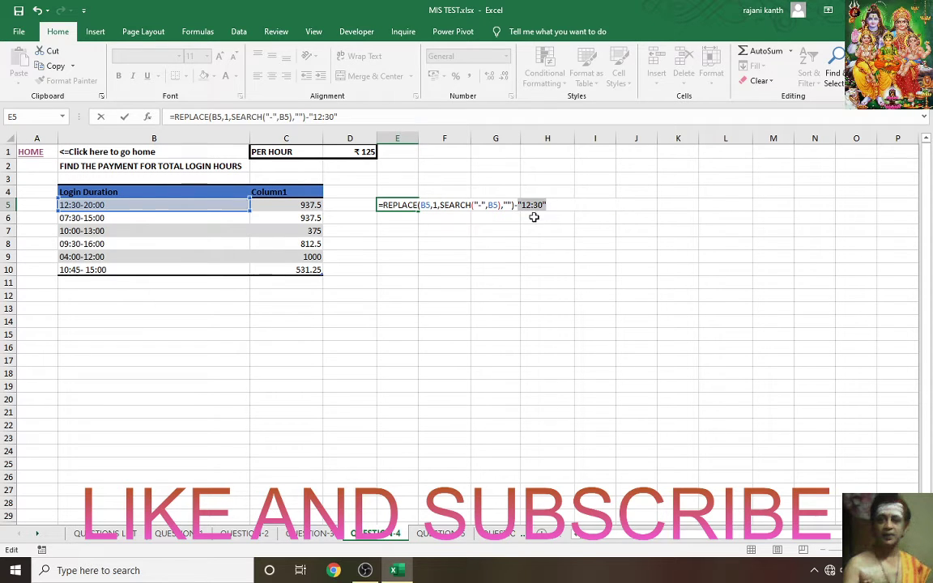
{"action": "key", "text": "ctrl+z"}
{"action": "left_click", "coordinate": [481, 204]}
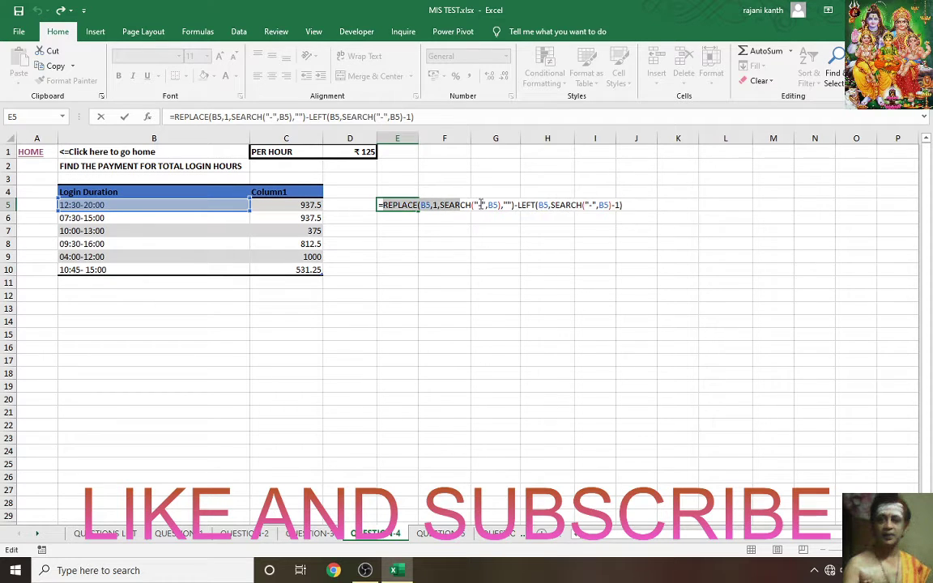
{"action": "left_click_drag", "start_coordinate": [511, 205], "coordinate": [382, 205]}
{"action": "key", "text": "F9"}
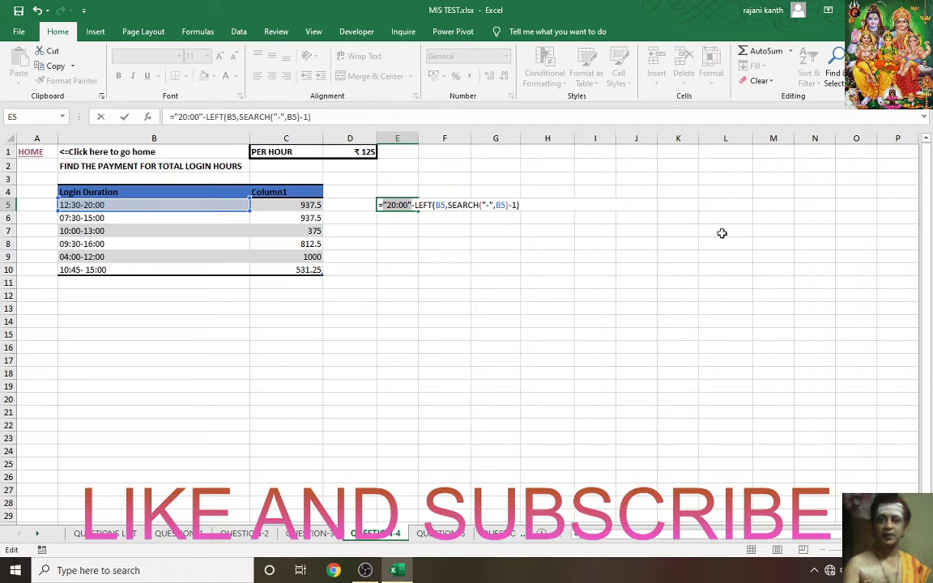
{"action": "key", "text": "ctrl+z"}
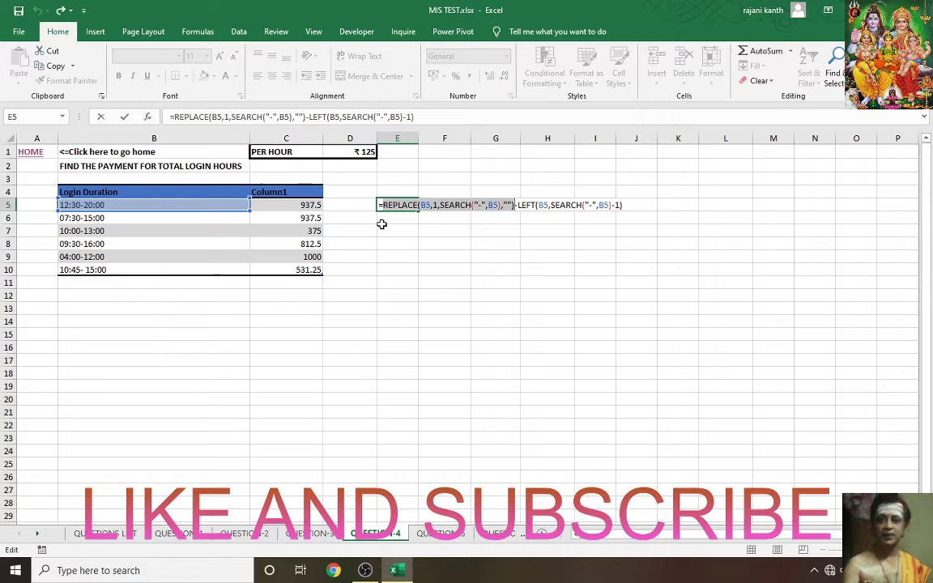
{"action": "key", "text": "Escape"}
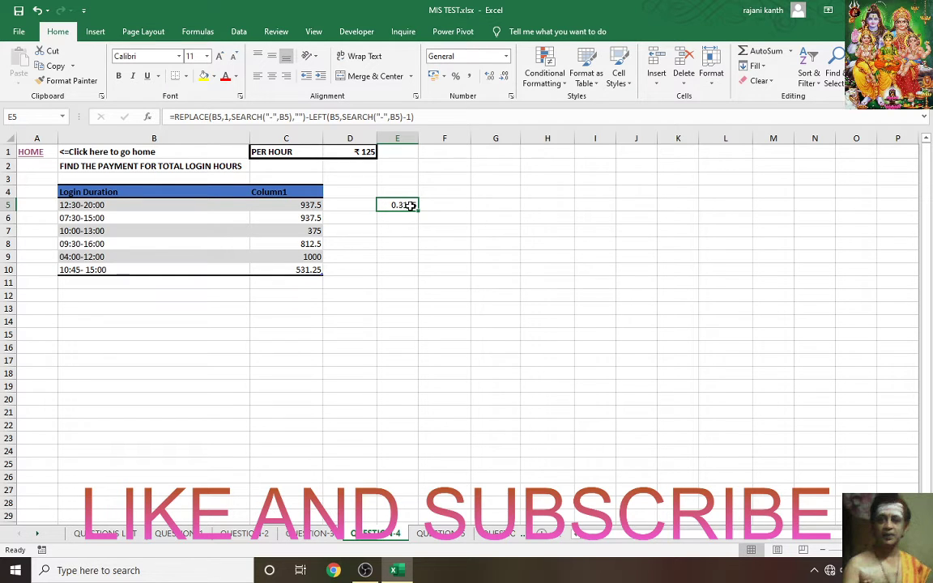
{"action": "double_click", "coordinate": [411, 205]}
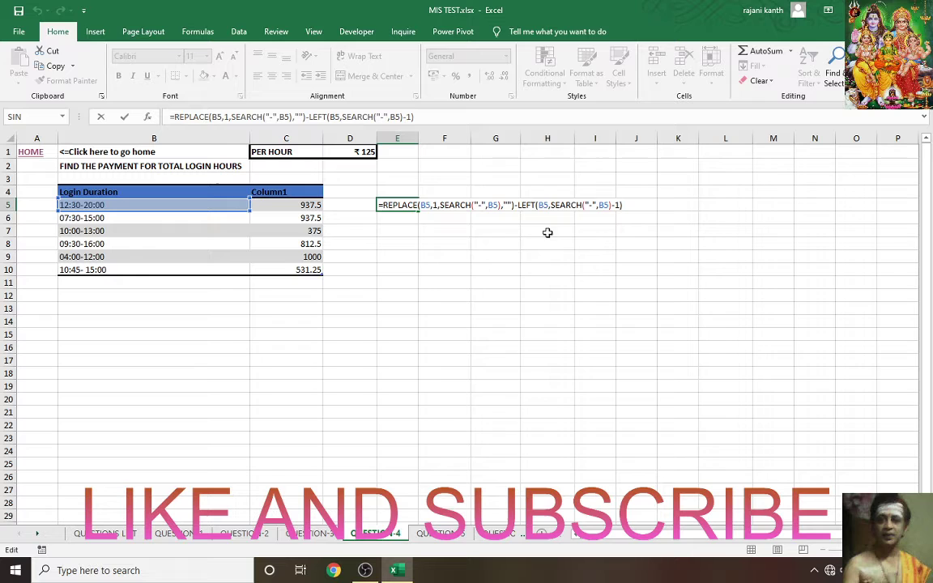
{"action": "key", "text": "ctrl+Return"}
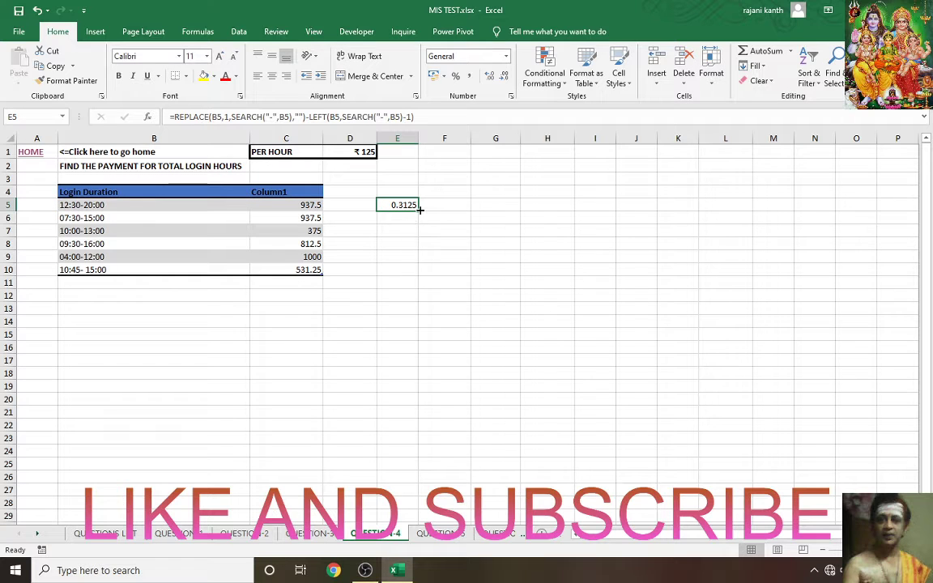
Step: Fill E5's formula to E10, then wrap its REPLACE and LEFT parts in TRIM
{"action": "left_click_drag", "start_coordinate": [420, 209], "coordinate": [421, 278]}
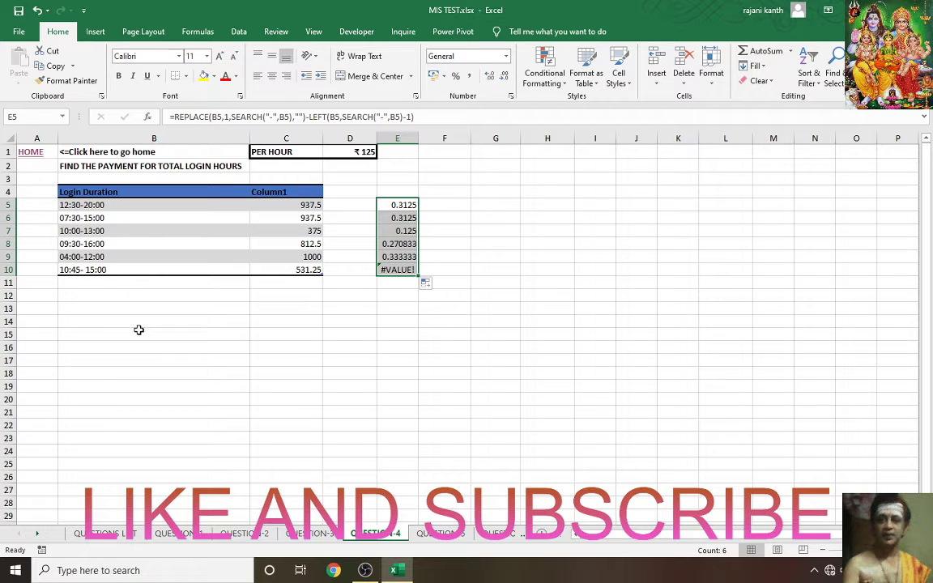
{"action": "left_click", "coordinate": [396, 210]}
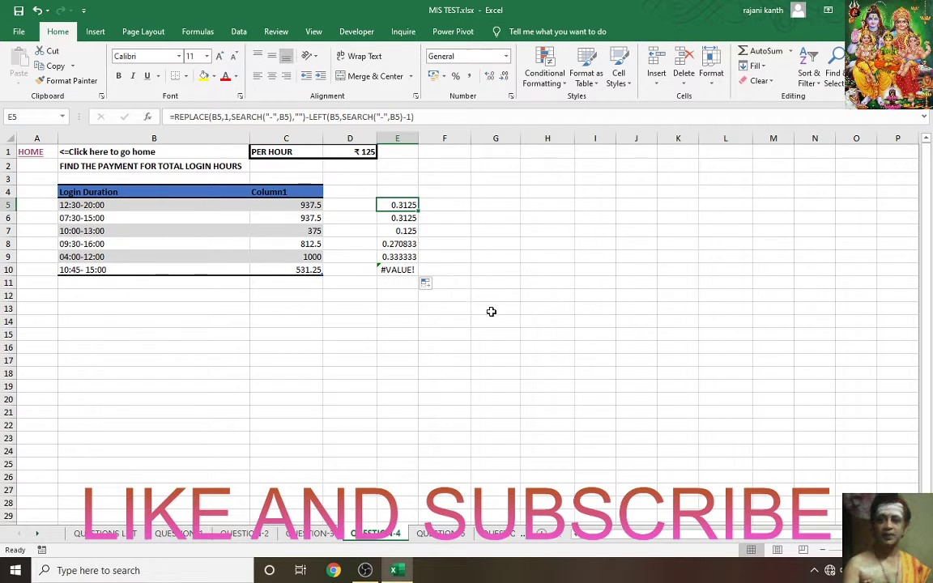
{"action": "key", "text": "F2"}
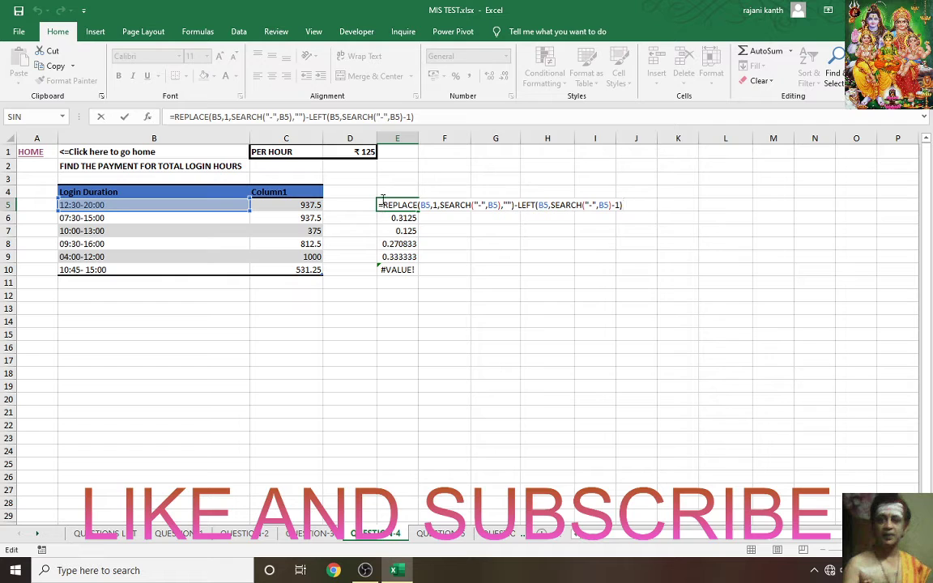
{"action": "type", "text": "trim"}
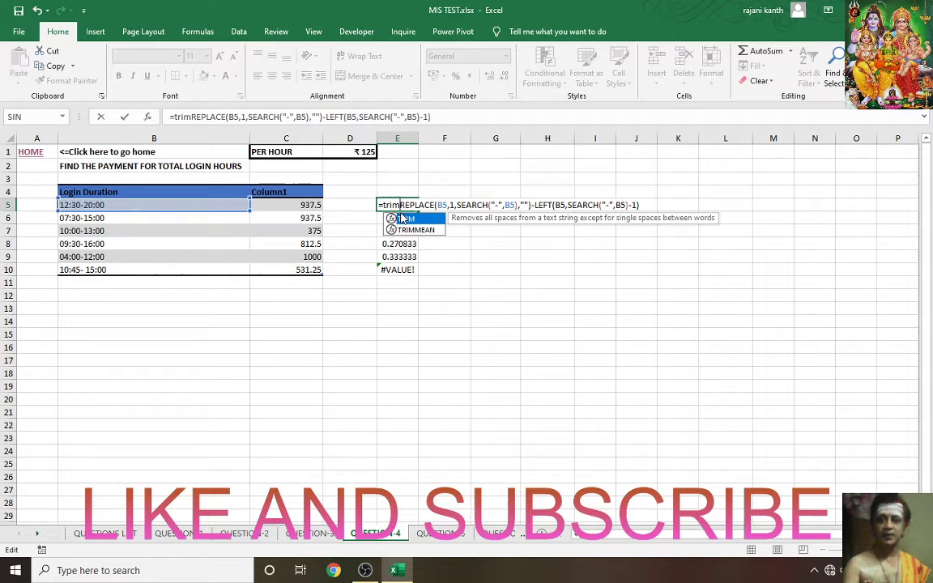
{"action": "double_click", "coordinate": [403, 218]}
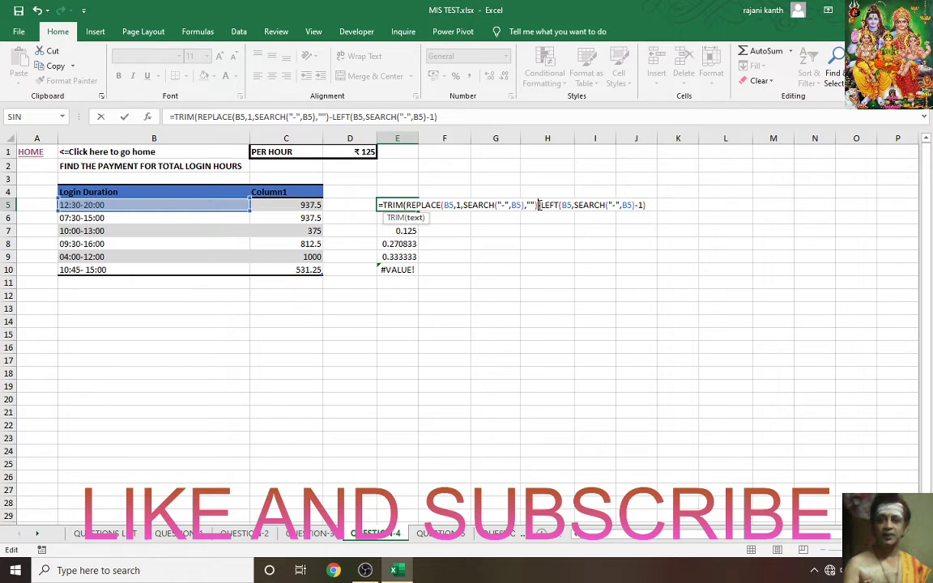
{"action": "type", "text": "("}
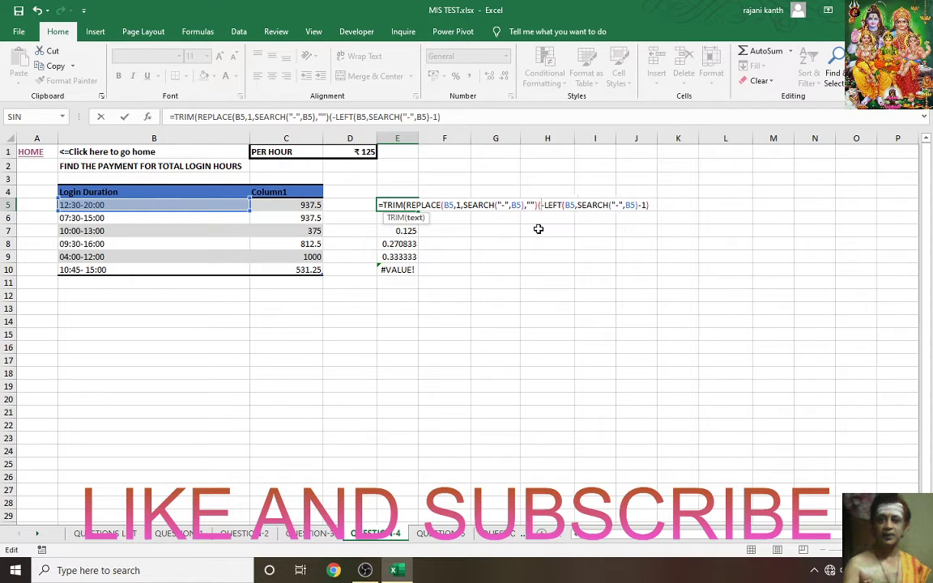
{"action": "key", "text": "BackSpace"}
{"action": "type", "text": ")-"}
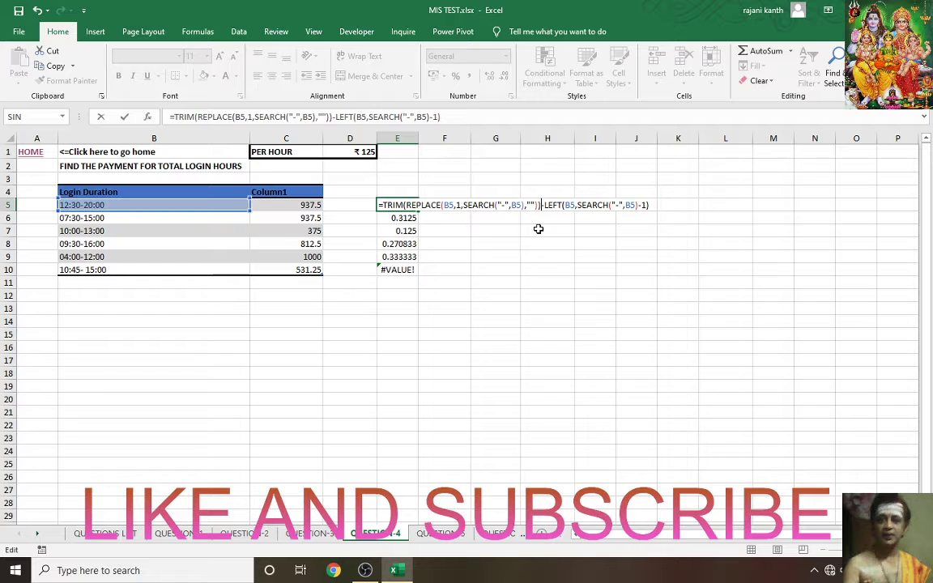
{"action": "type", "text": "trim"}
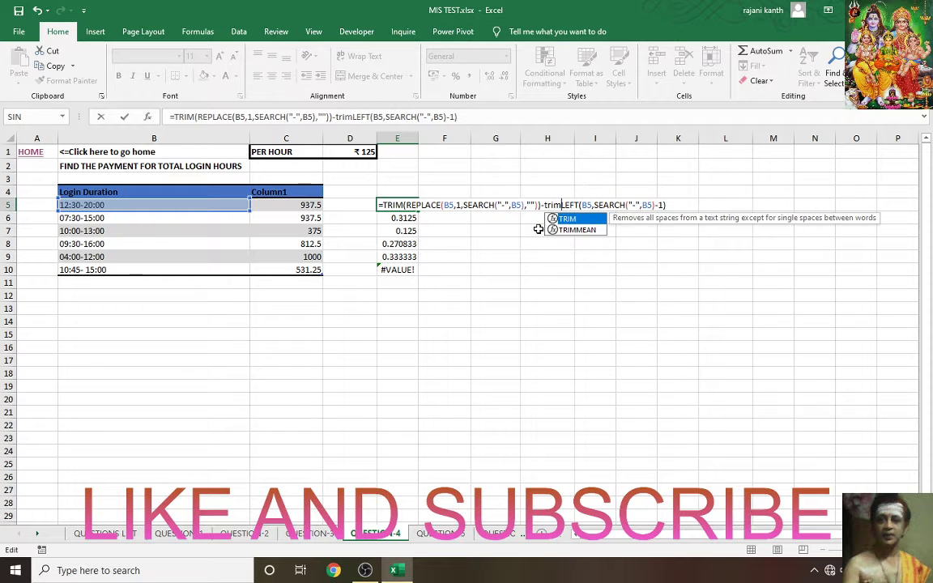
{"action": "key", "text": "Tab"}
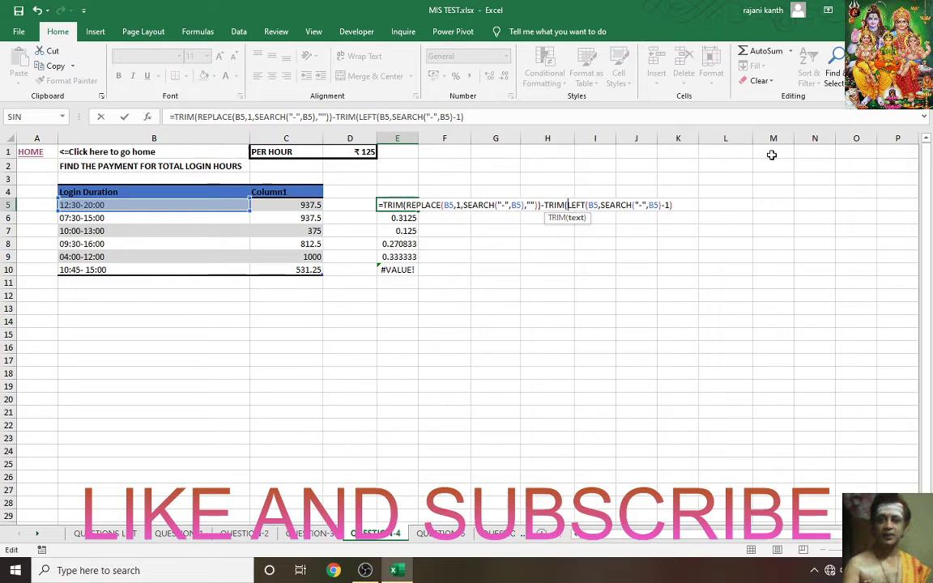
{"action": "left_click", "coordinate": [679, 206]}
{"action": "type", "text": ")"}
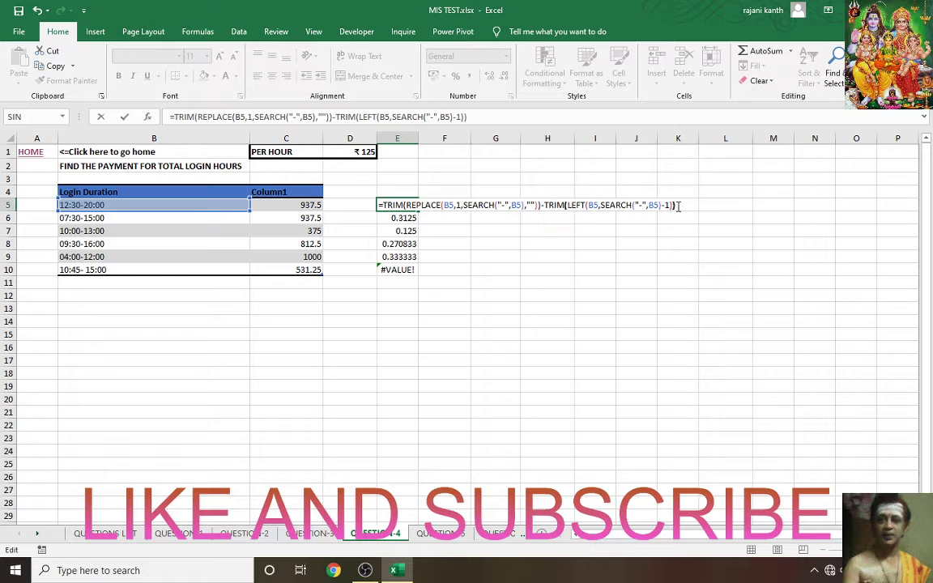
{"action": "key", "text": "ctrl+Return"}
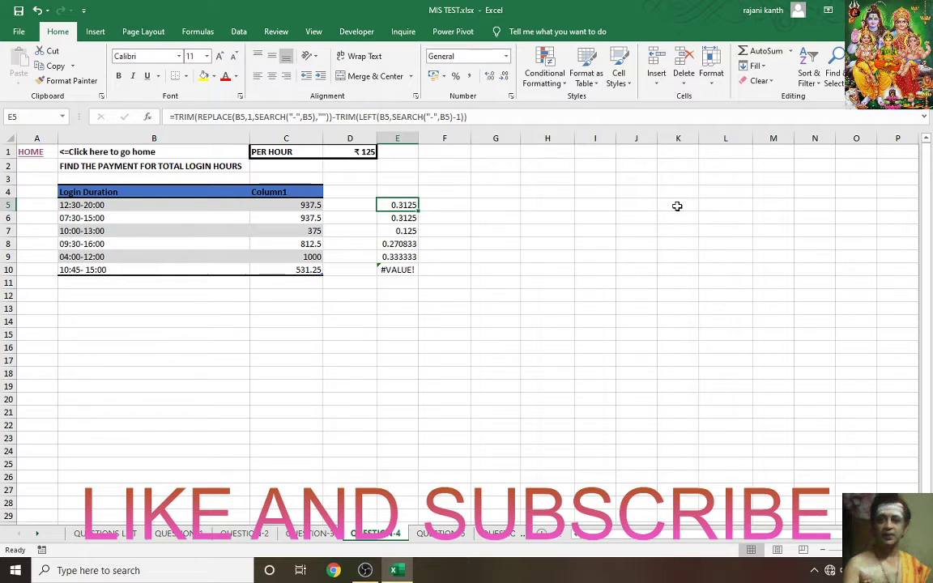
Step: Multiply the durations by 24 in E5:E10, giving hours 7.5, 7.5, 3, 6.5, 8, 4.25
{"action": "double_click", "coordinate": [418, 211]}
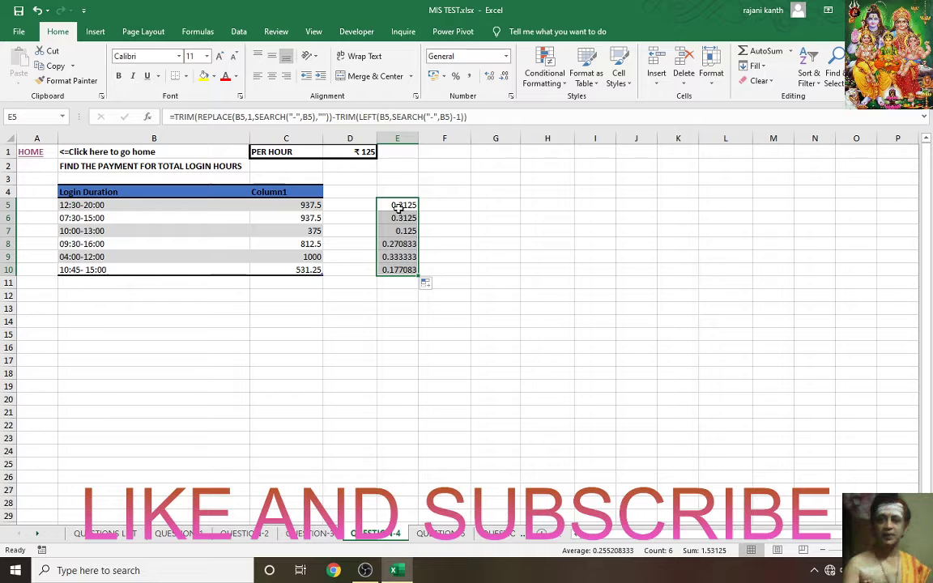
{"action": "double_click", "coordinate": [395, 204]}
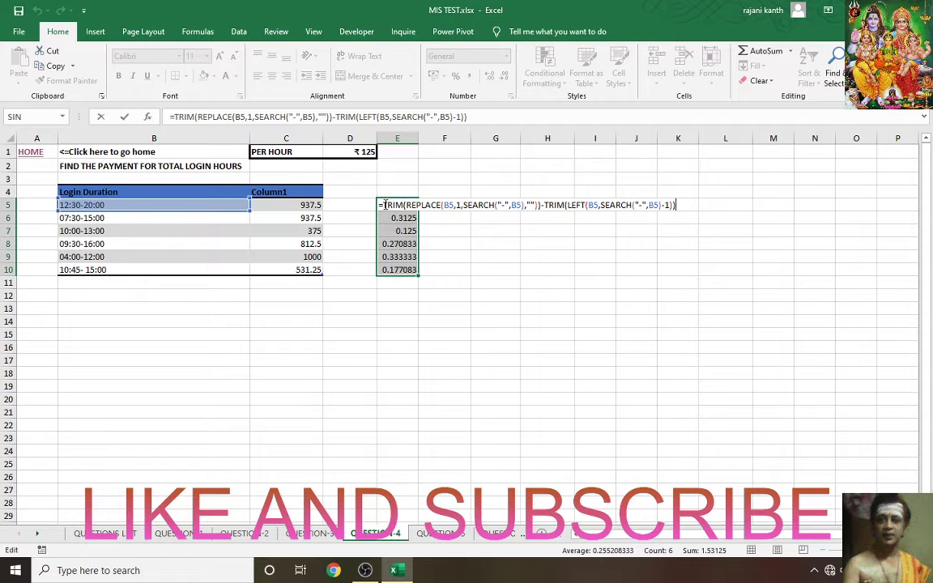
{"action": "type", "text": "24*"}
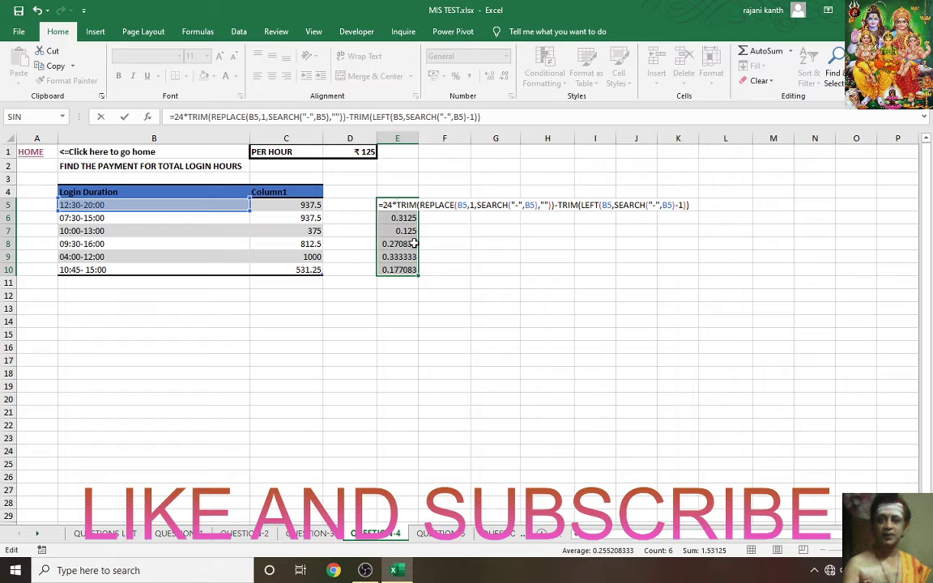
{"action": "type", "text": "("}
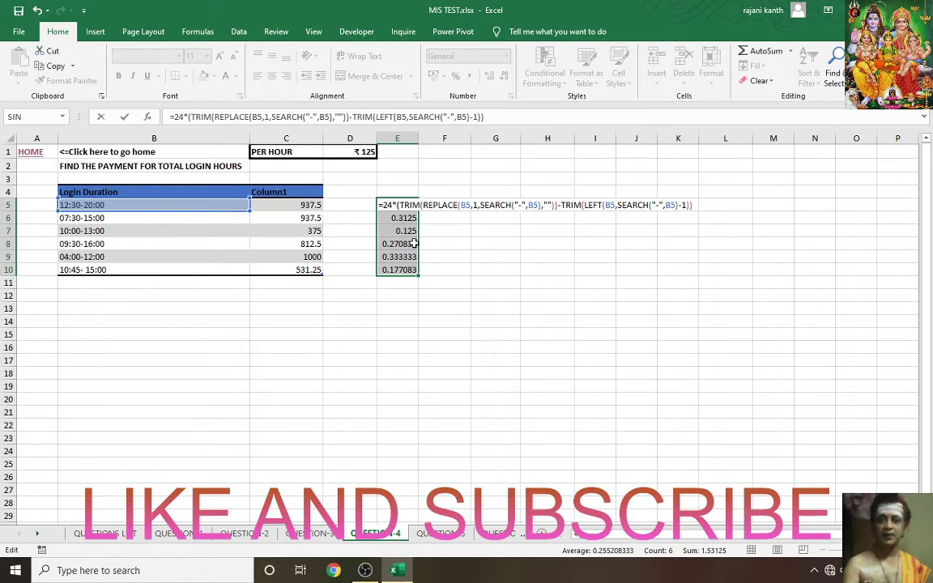
{"action": "left_click", "coordinate": [706, 205]}
{"action": "key", "text": "ctrl+Return"}
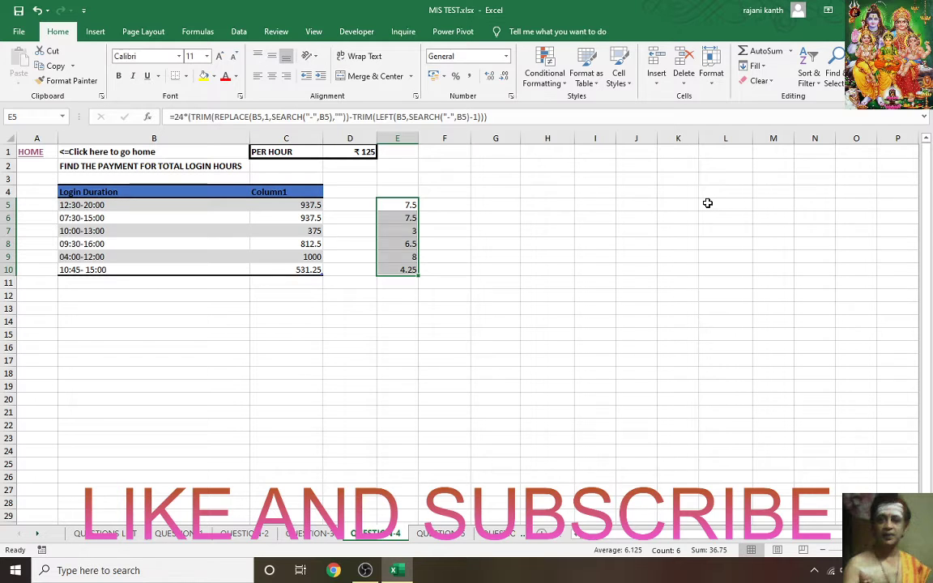
Step: Try adding the $D$1 rate to E5's formula, then cancel the botched edit
{"action": "key", "text": "F2"}
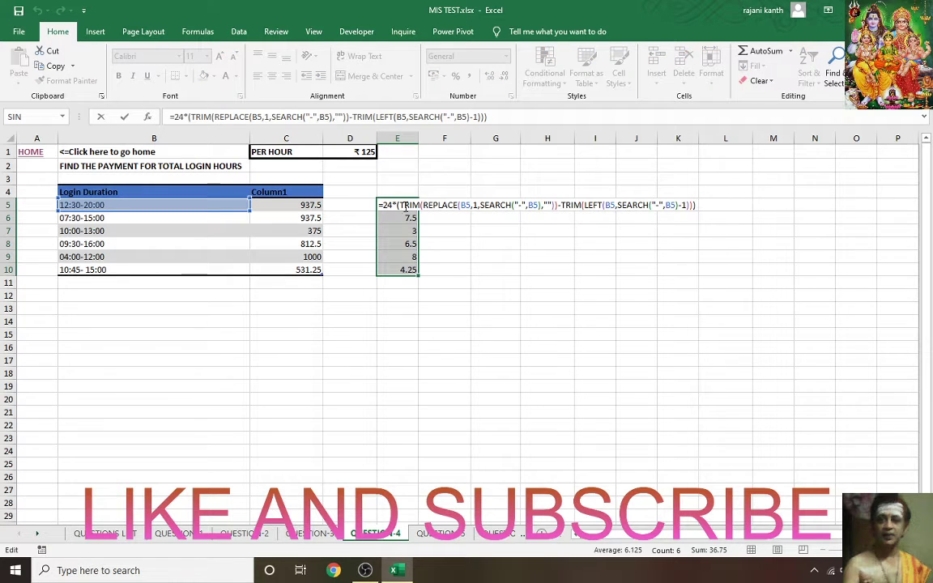
{"action": "left_click", "coordinate": [366, 152]}
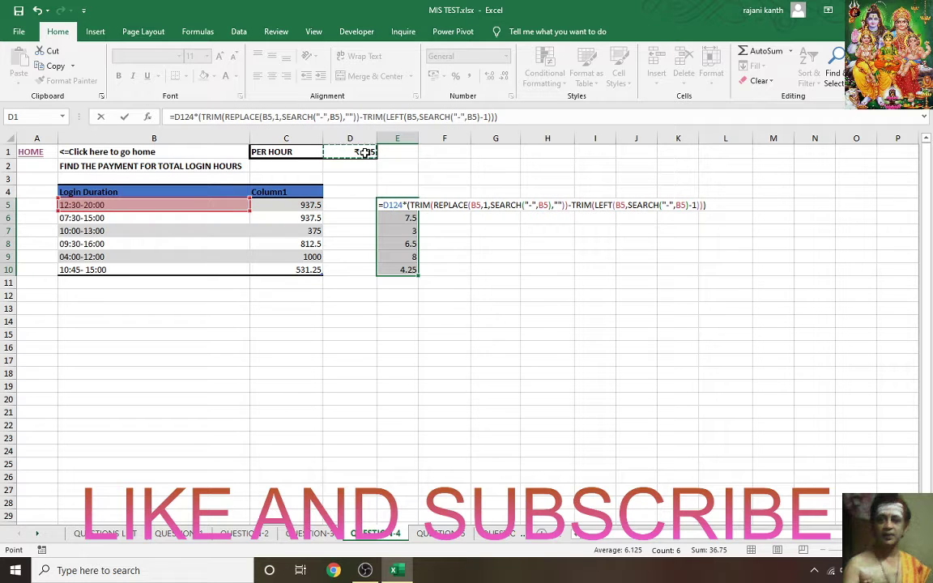
{"action": "key", "text": "F4"}
{"action": "type", "text": "("}
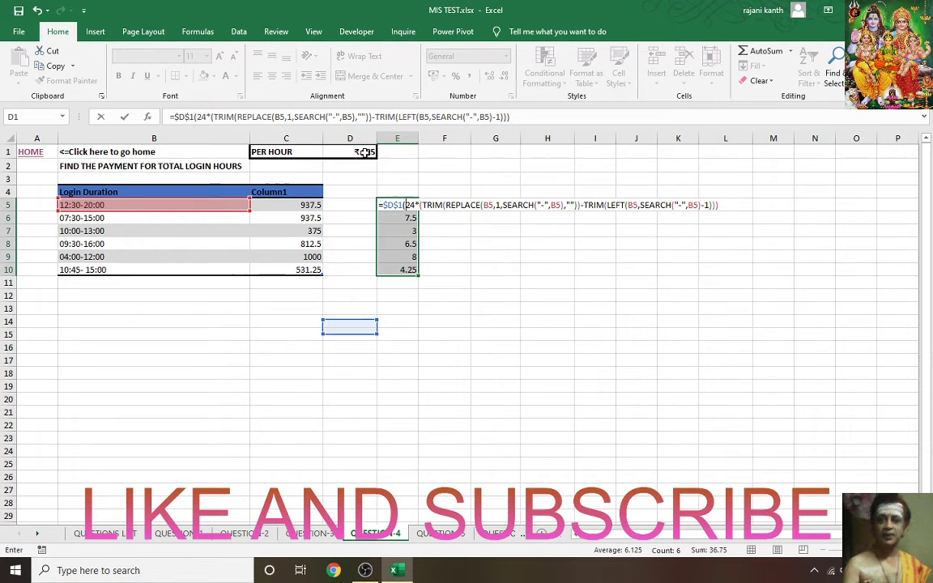
{"action": "key", "text": "Page_Down"}
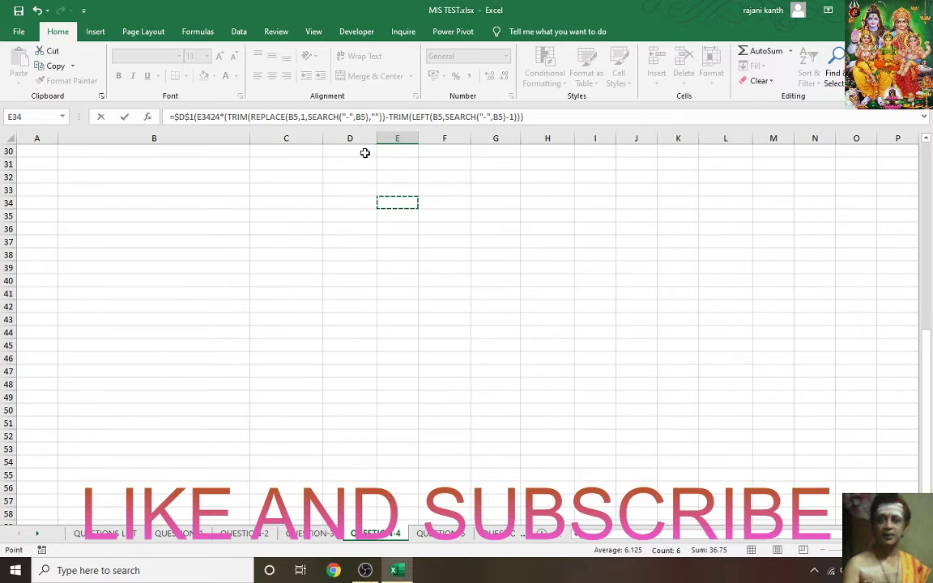
{"action": "key", "text": "Page_Up"}
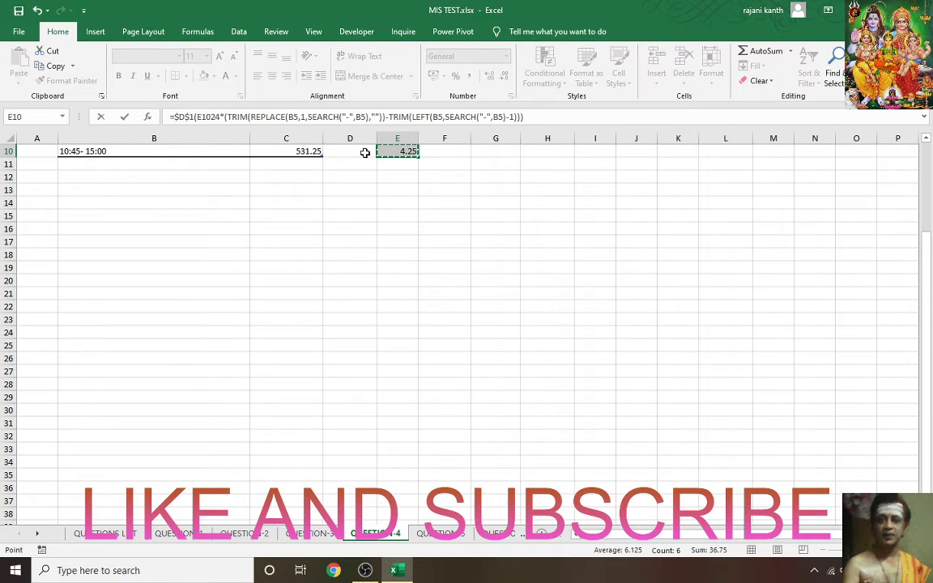
{"action": "key", "text": "Up"}
{"action": "key", "text": "Up"}
{"action": "key", "text": "Up"}
{"action": "key", "text": "Up"}
{"action": "key", "text": "Up"}
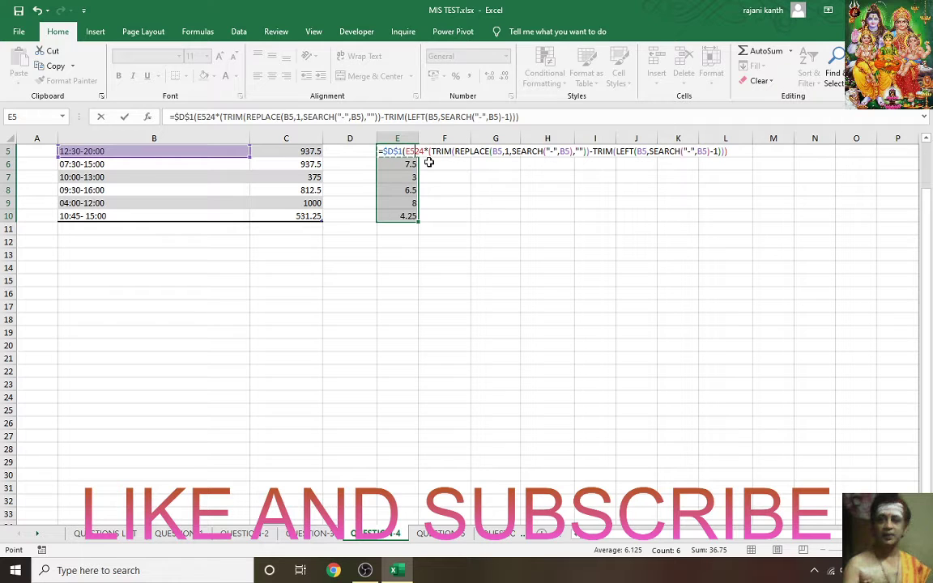
{"action": "key", "text": "Escape"}
{"action": "scroll", "coordinate": [392, 162], "scroll_direction": "up", "scroll_amount": 2}
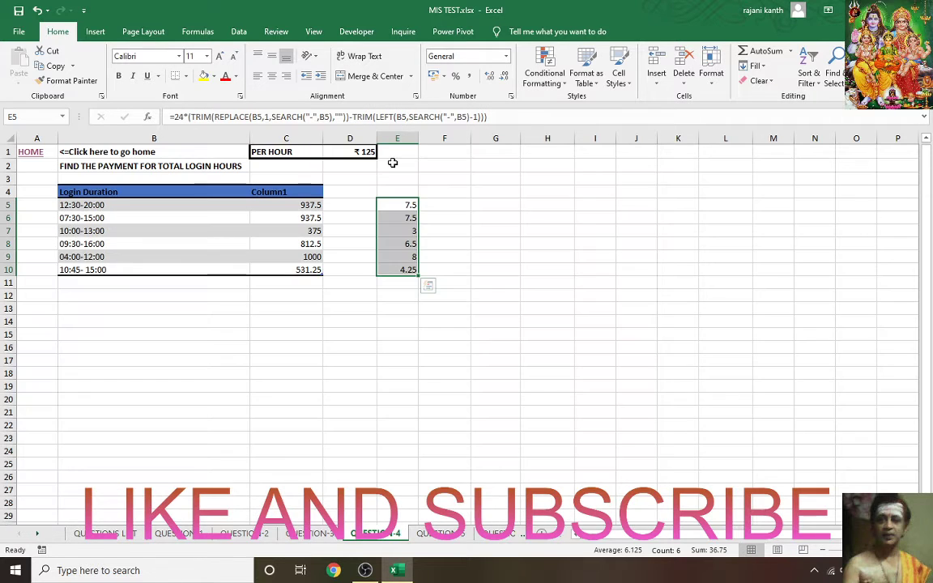
Step: Make E5:E10 =$D$1*(24*(...)), showing payments from ₹937.50 down to ₹531.25
{"action": "key", "text": "F2"}
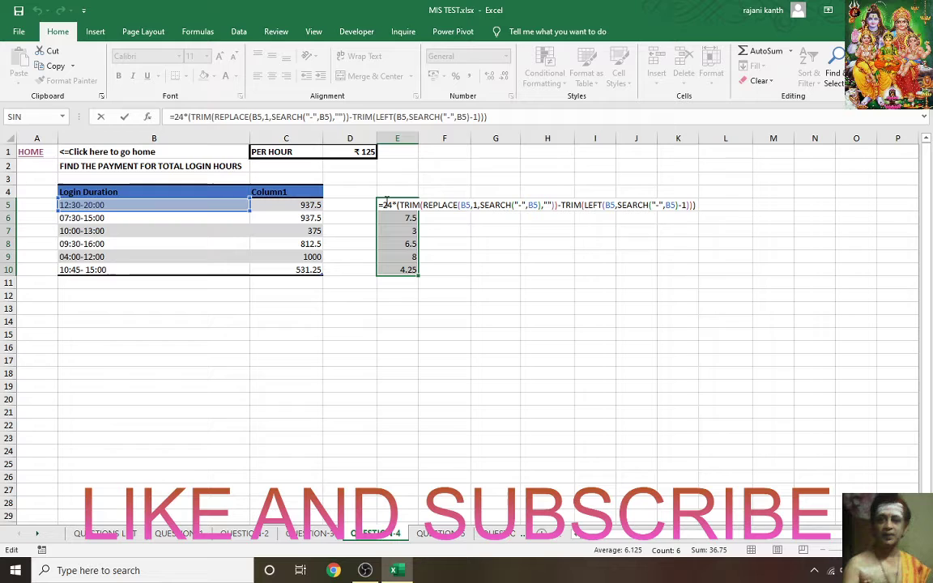
{"action": "left_click", "coordinate": [385, 204]}
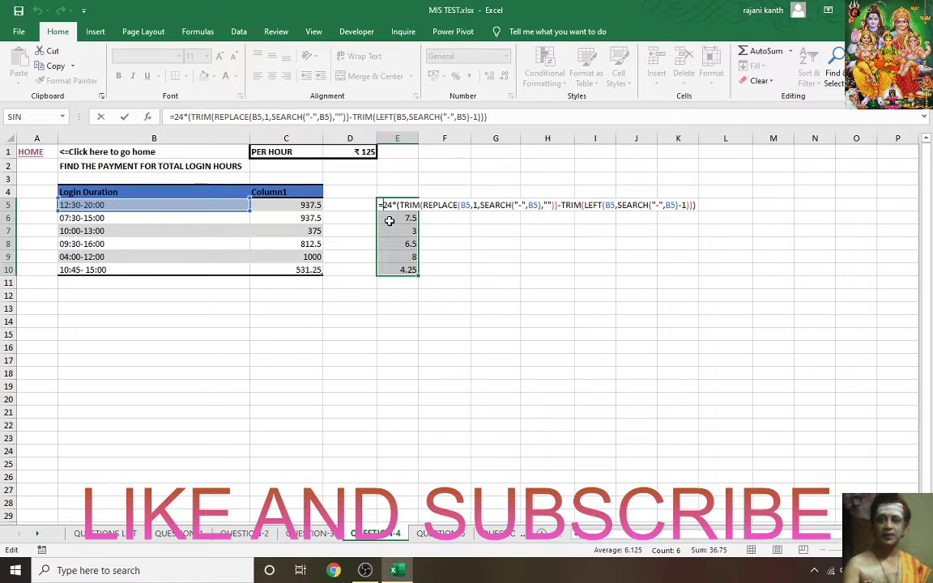
{"action": "left_click", "coordinate": [365, 152]}
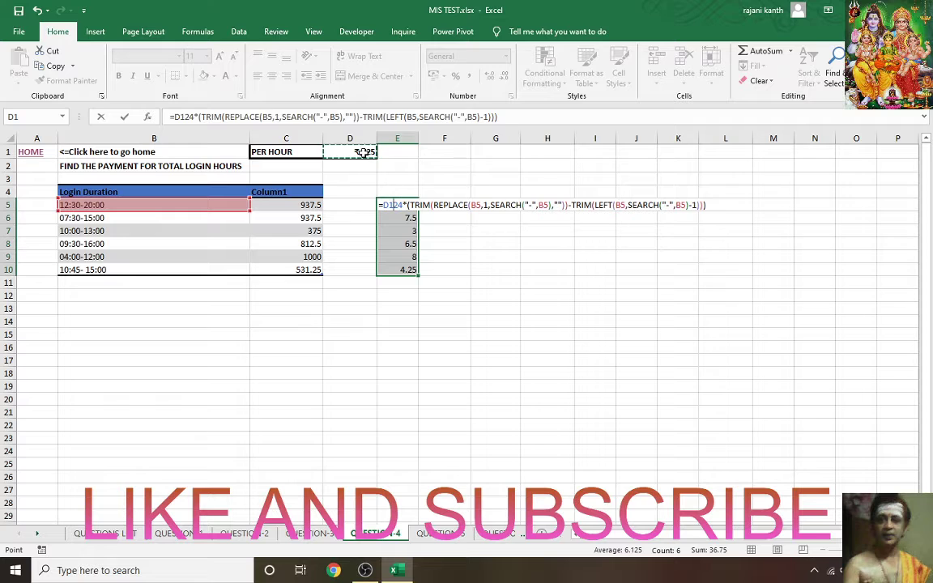
{"action": "key", "text": "F4"}
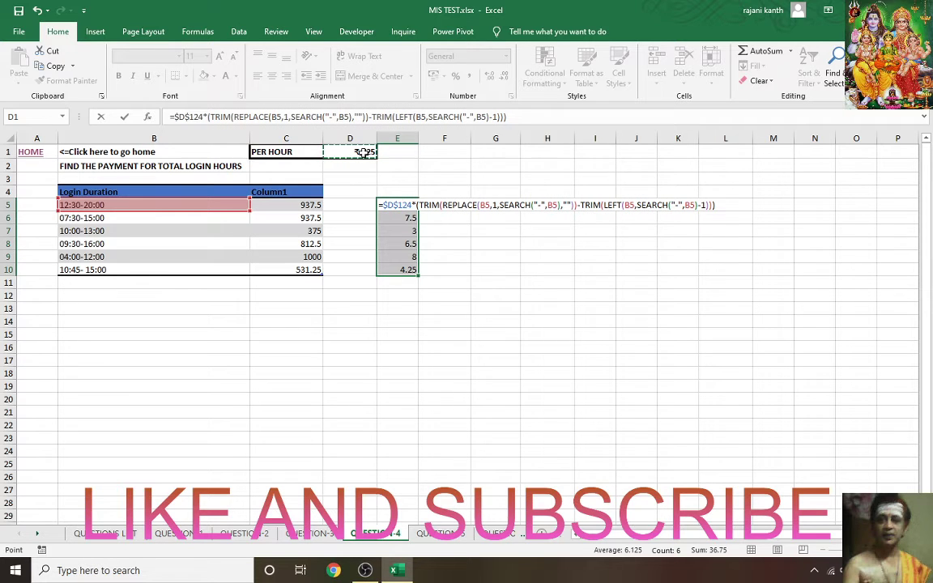
{"action": "type", "text": "*("}
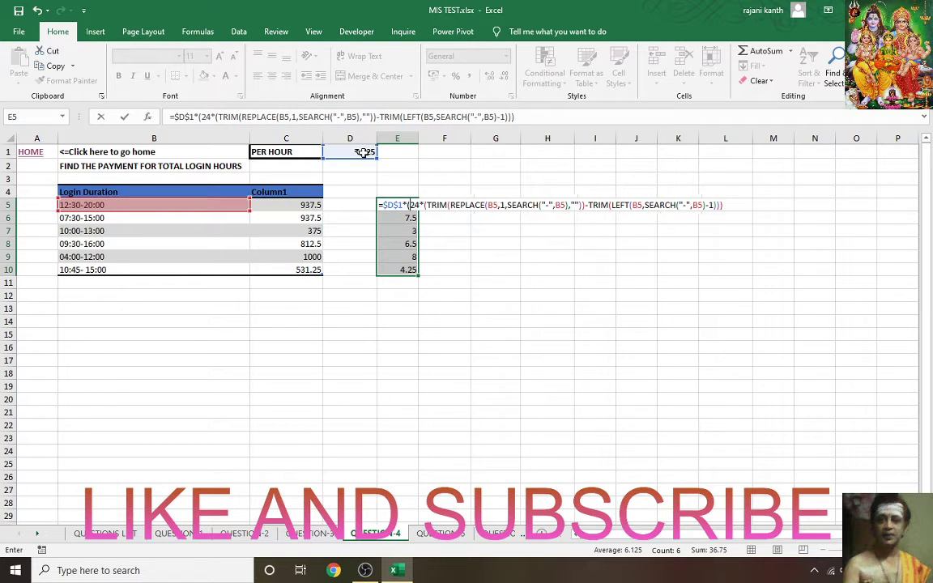
{"action": "left_click", "coordinate": [738, 208]}
{"action": "type", "text": ")"}
{"action": "key", "text": "ctrl+Return"}
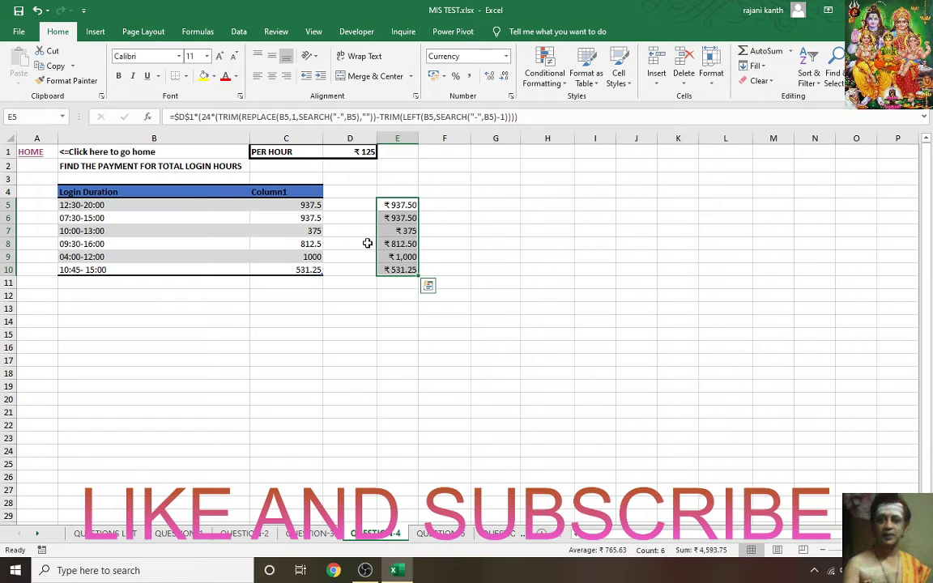
Step: Return to the questions list via HOME and open the QUESTION-5 word-count sheet
{"action": "left_click", "coordinate": [31, 152]}
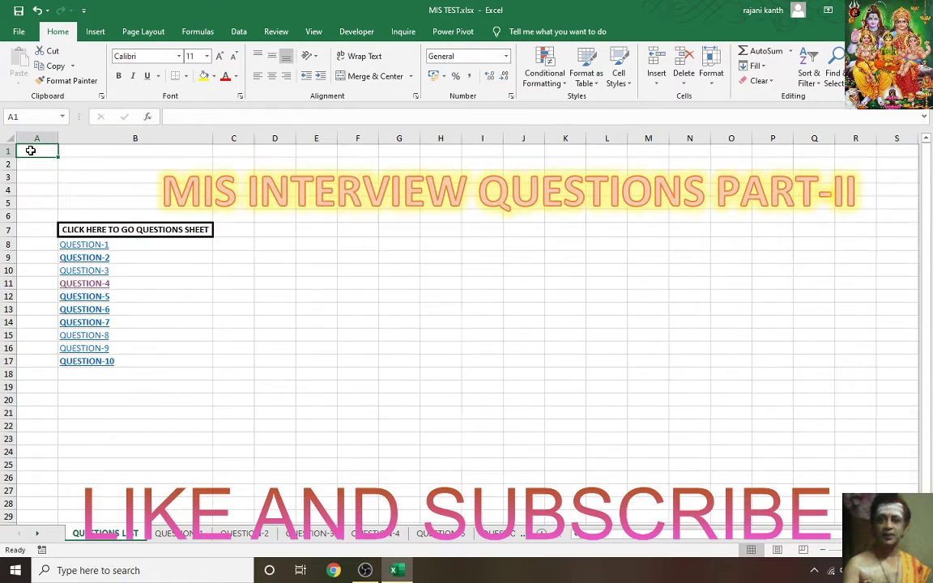
{"action": "left_click", "coordinate": [88, 296]}
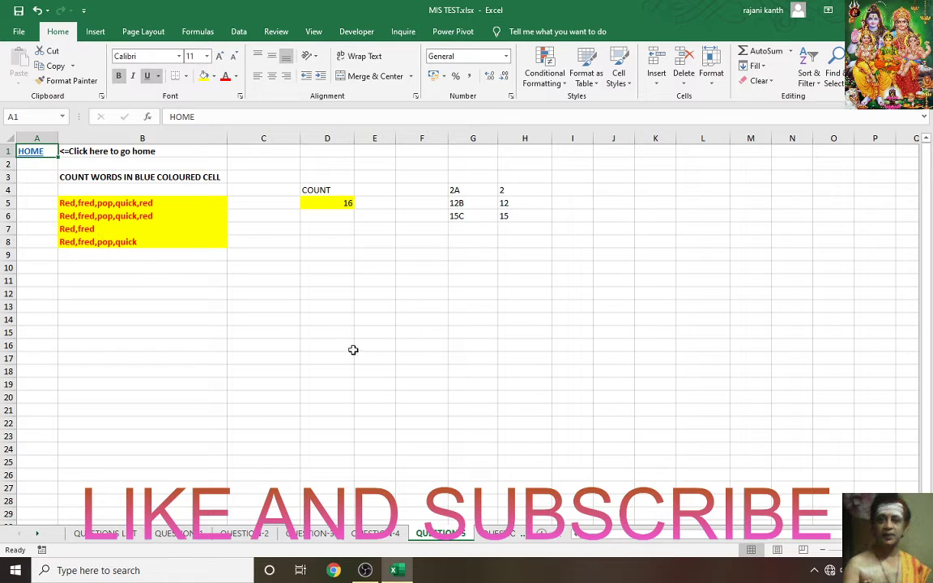
{"action": "left_click", "coordinate": [341, 230]}
{"action": "type", "text": "="}
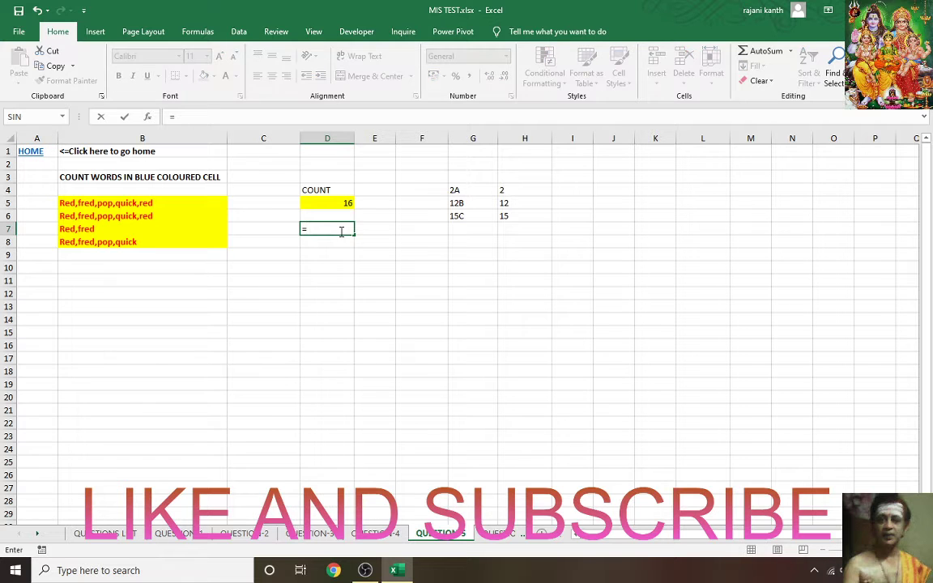
{"action": "type", "text": "len"}
{"action": "key", "text": "Tab"}
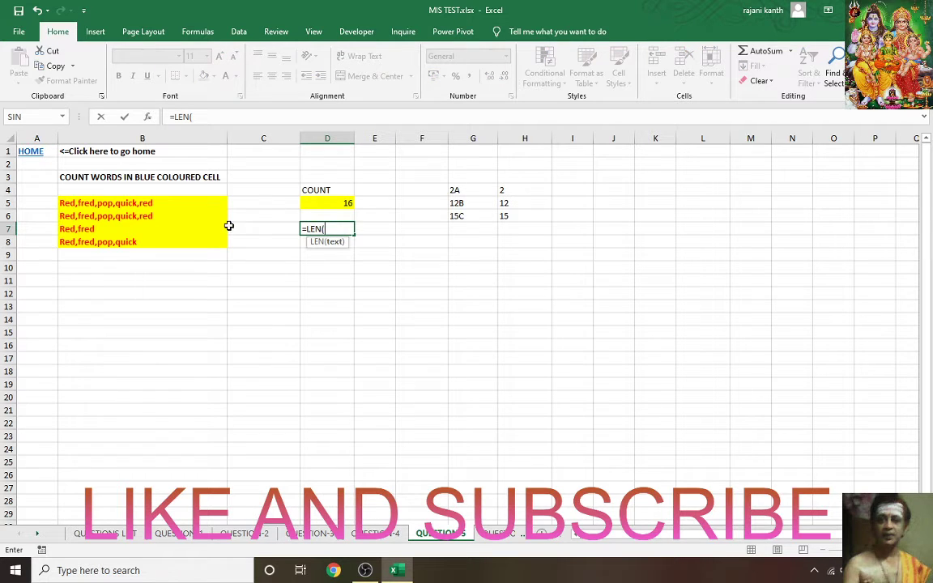
{"action": "left_click_drag", "start_coordinate": [133, 205], "coordinate": [136, 241]}
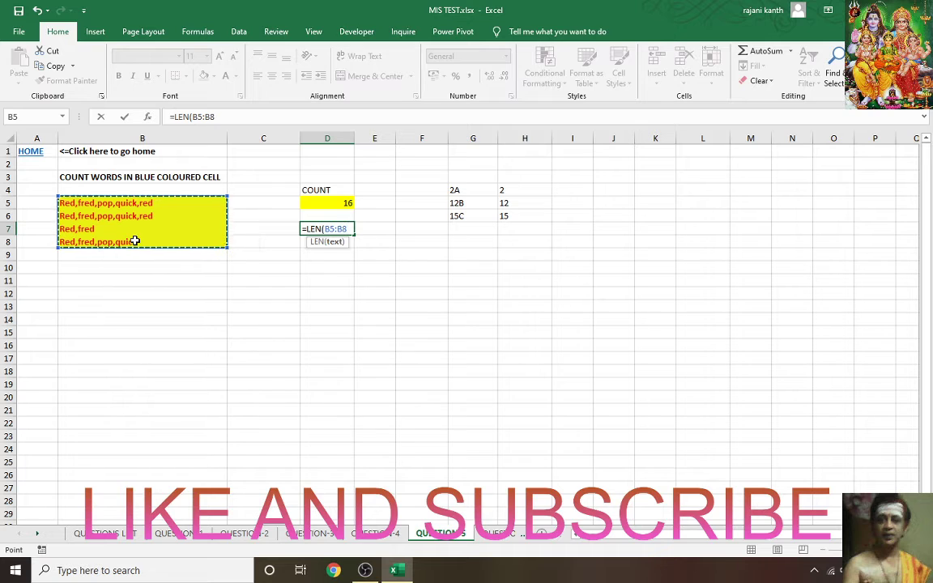
{"action": "type", "text": "&"}
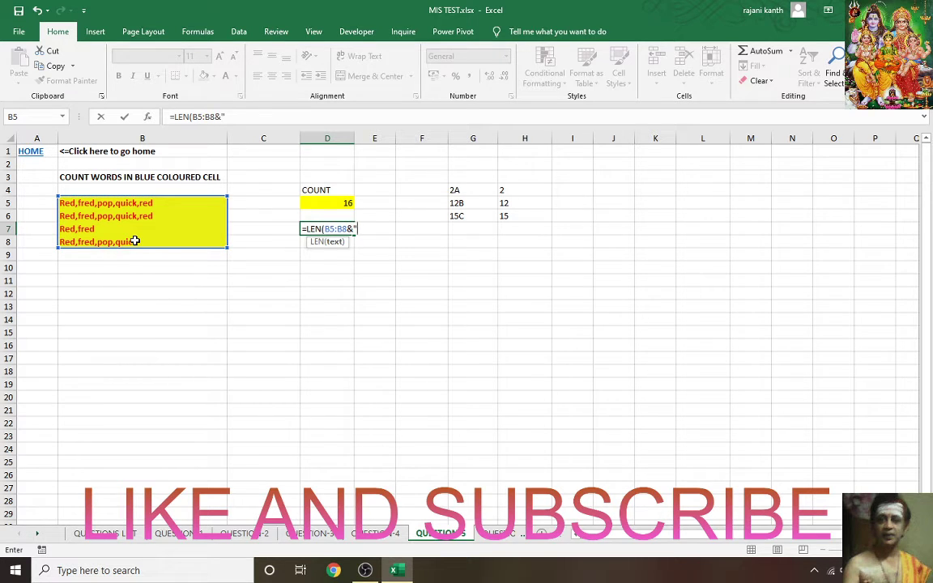
{"action": "type", "text": "\",\")"}
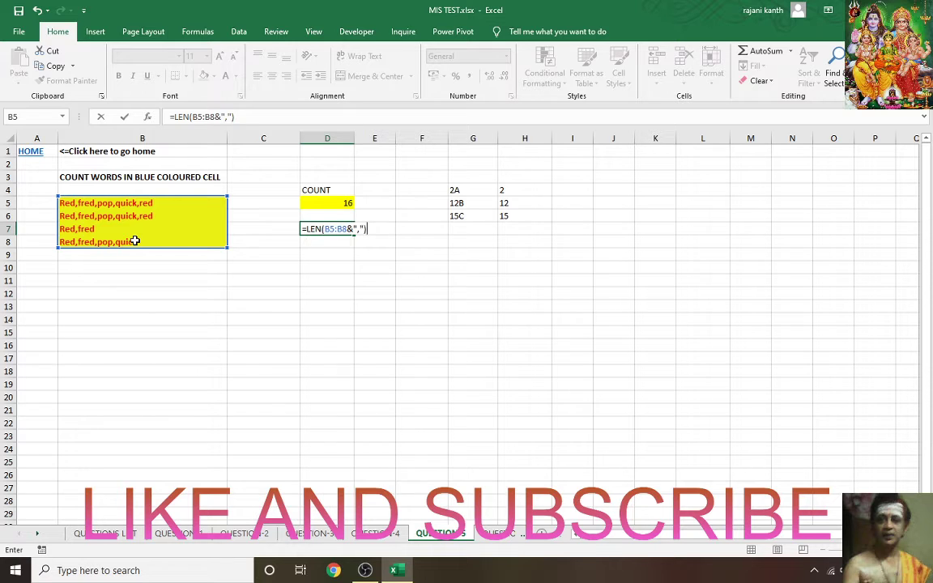
{"action": "key", "text": "F9"}
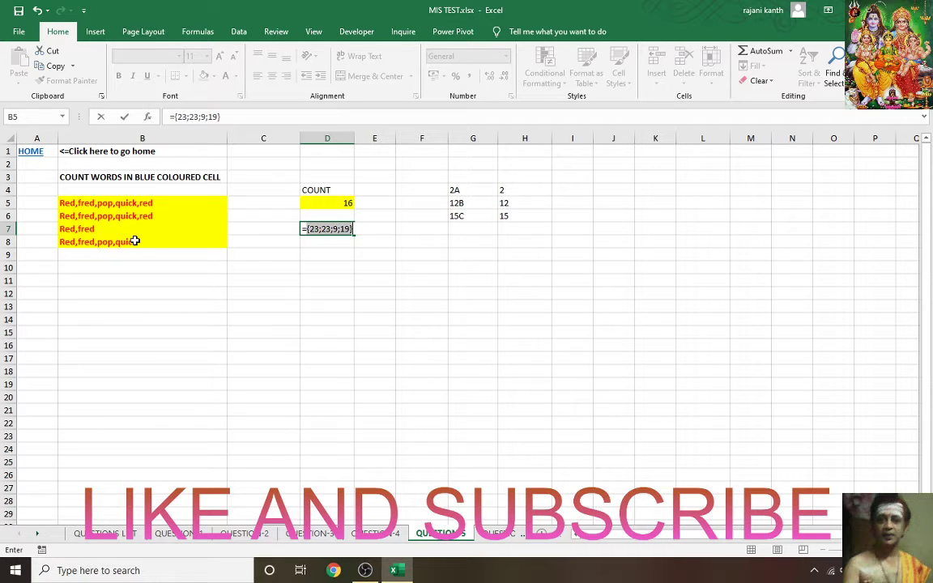
{"action": "key", "text": "ctrl+z"}
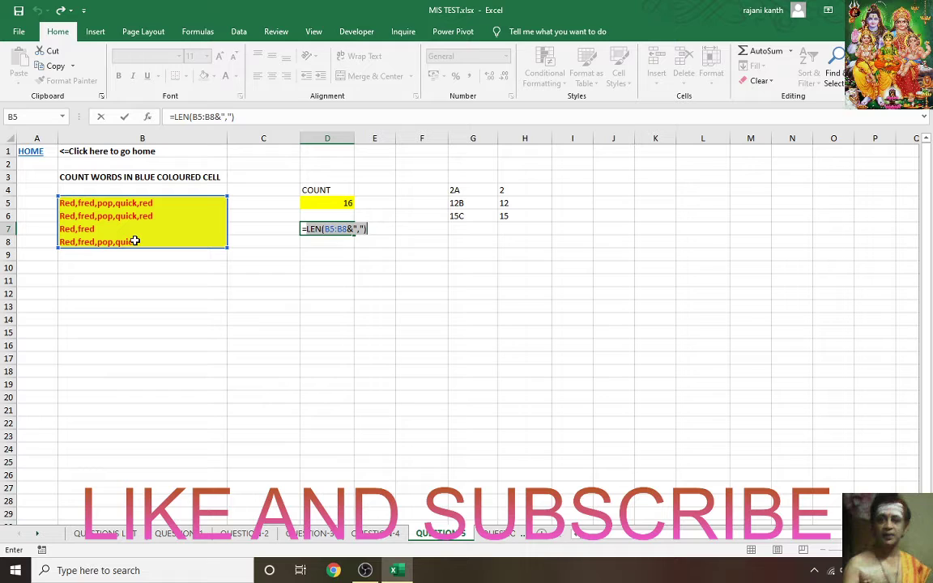
{"action": "left_click", "coordinate": [383, 235]}
{"action": "type", "text": "-"}
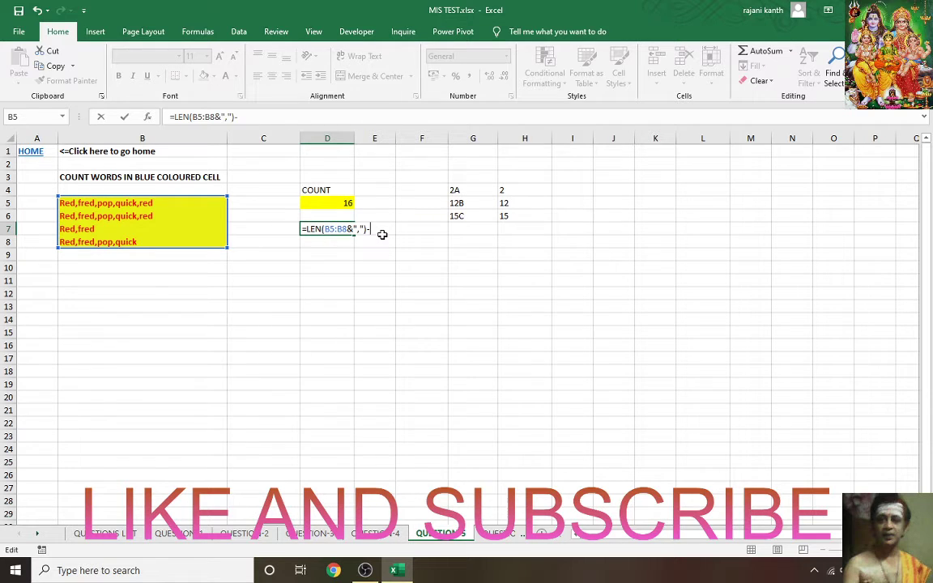
{"action": "type", "text": "LEN(sub"}
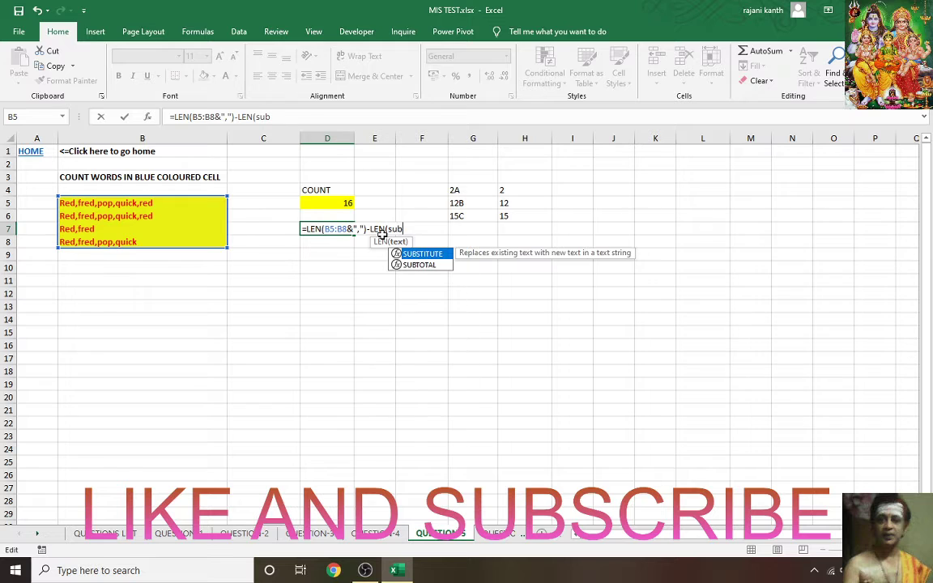
{"action": "key", "text": "Tab"}
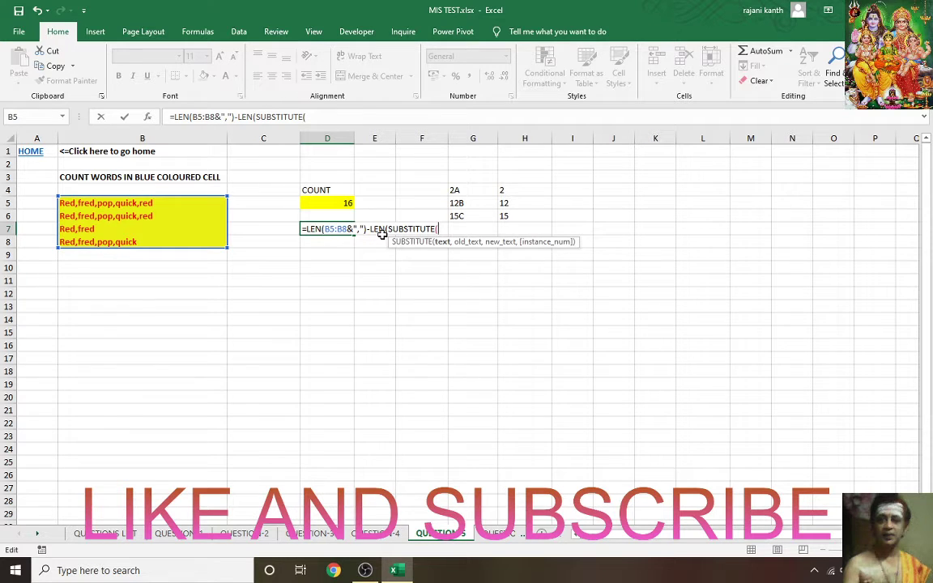
{"action": "key", "text": "BackSpace"}
{"action": "key", "text": "BackSpace"}
{"action": "key", "text": "BackSpace"}
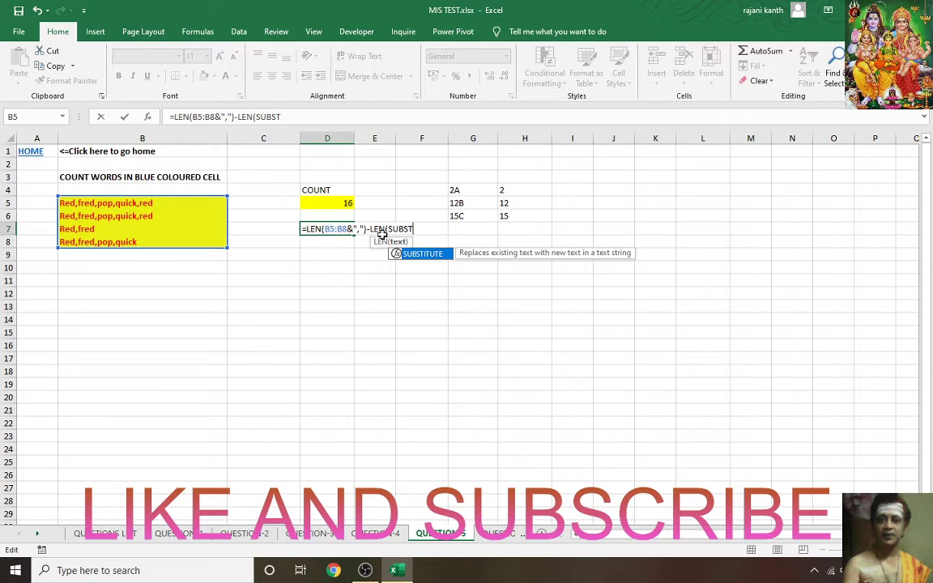
{"action": "key", "text": "BackSpace"}
{"action": "key", "text": "BackSpace"}
{"action": "key", "text": "BackSpace"}
{"action": "key", "text": "Escape"}
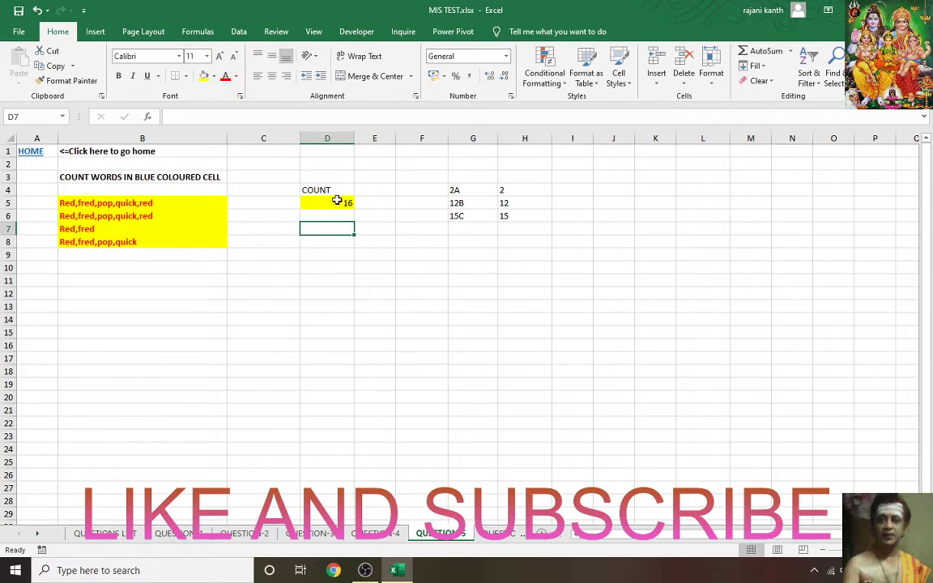
Step: Start D7's formula as =LEN(B5:B8&",")-LEN( after checking D5's formula
{"action": "left_click", "coordinate": [337, 203]}
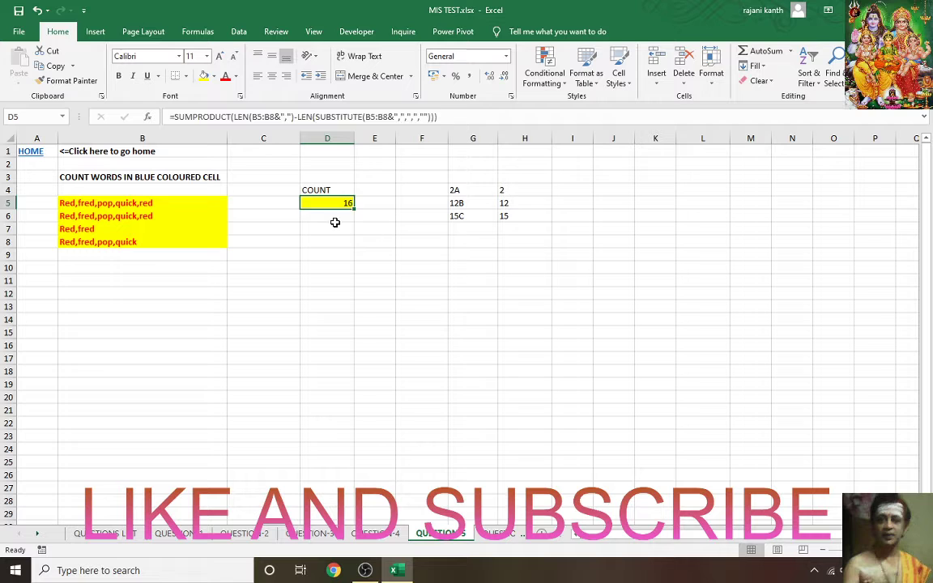
{"action": "left_click", "coordinate": [335, 226]}
{"action": "type", "text": "=len"}
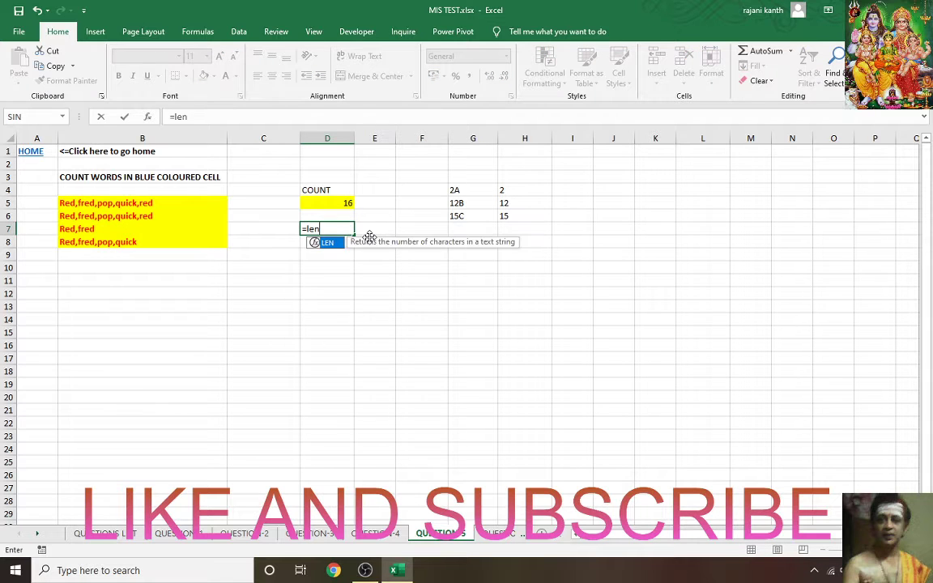
{"action": "key", "text": "Tab"}
{"action": "key", "text": "Left"}
{"action": "key", "text": "Left"}
{"action": "key", "text": "Left"}
{"action": "key", "text": "Up"}
{"action": "key", "text": "Up"}
{"action": "key", "text": "Right"}
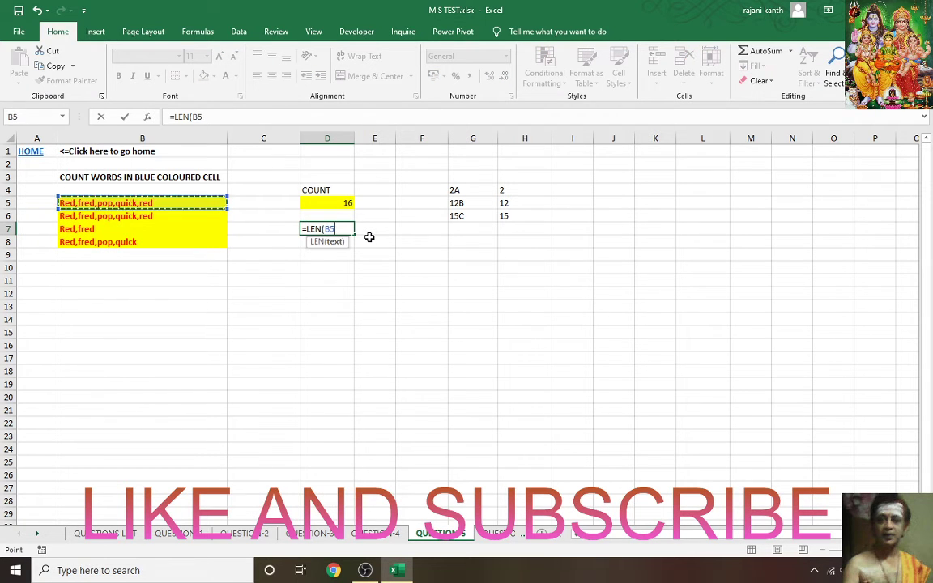
{"action": "key", "text": "shift+Down"}
{"action": "key", "text": "shift+Down"}
{"action": "key", "text": "shift+Down"}
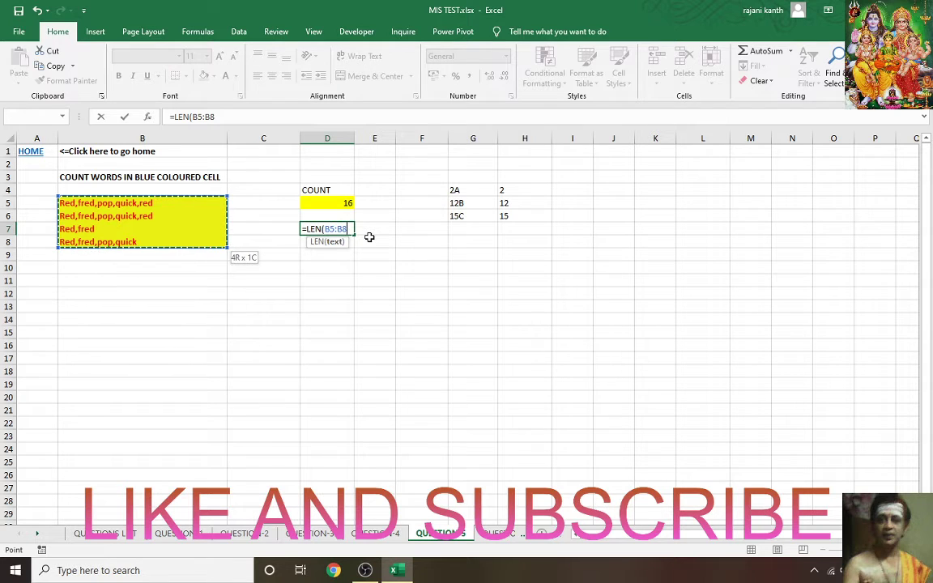
{"action": "type", "text": "&"}
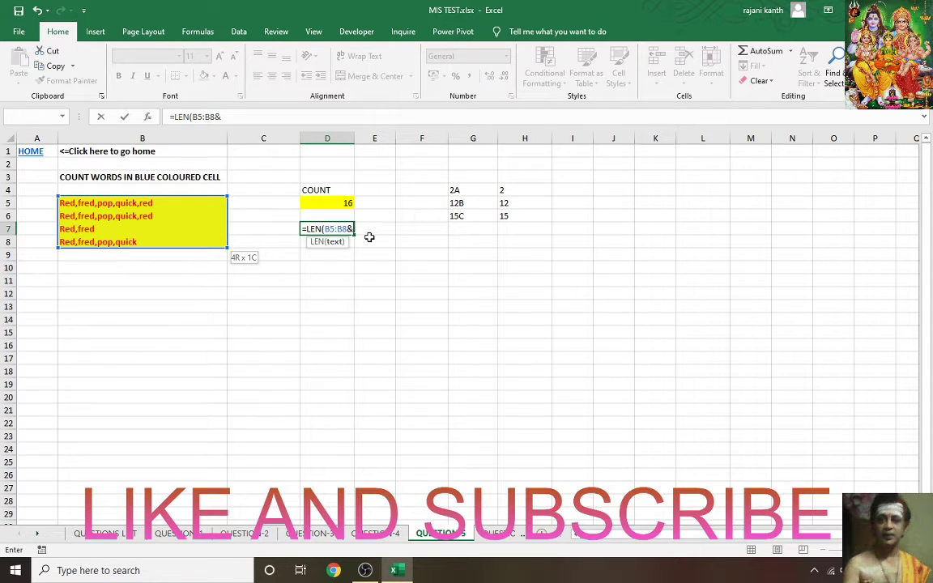
{"action": "type", "text": "\",\")"}
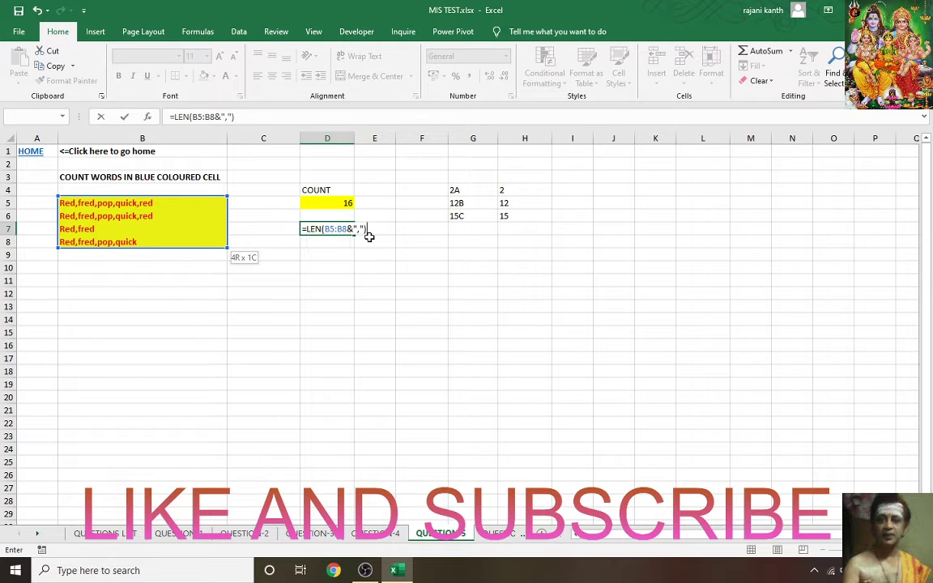
{"action": "type", "text": "-"}
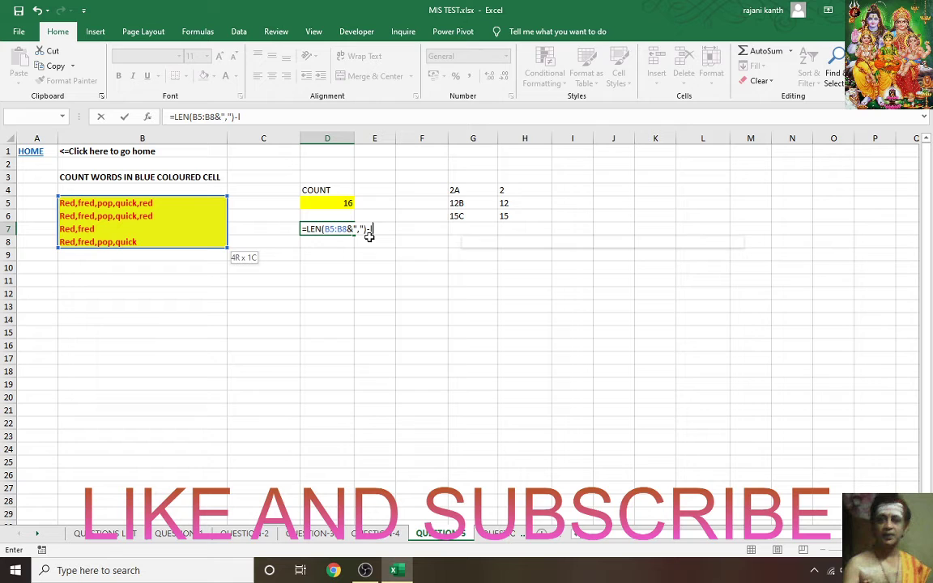
{"action": "type", "text": "len"}
{"action": "key", "text": "Tab"}
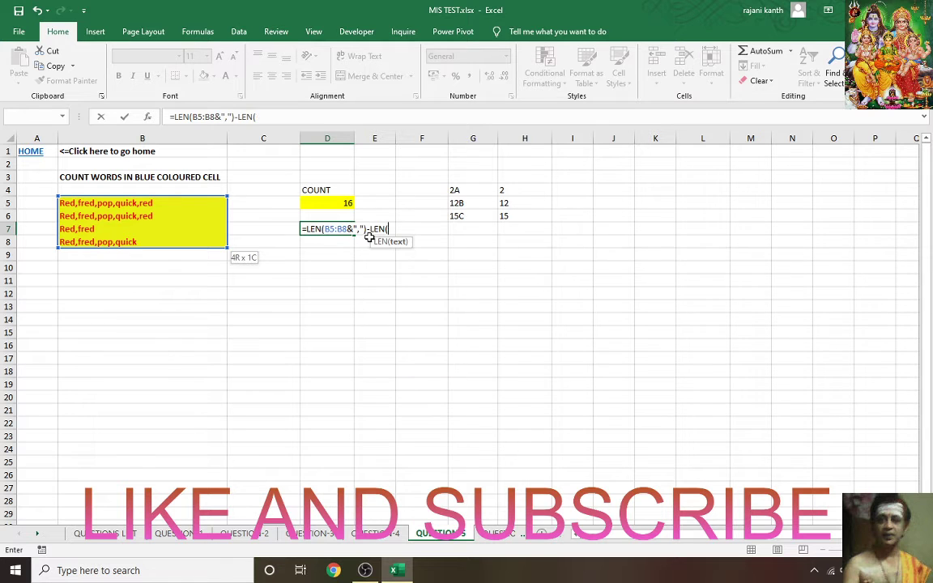
Step: Add SUBSTITUTE(B5:B8&",",",",""), fix the missing parenthesis, and preview {5;5;2;4} with F9
{"action": "type", "text": "sube"}
{"action": "key", "text": "Return"}
{"action": "key", "text": "Return"}
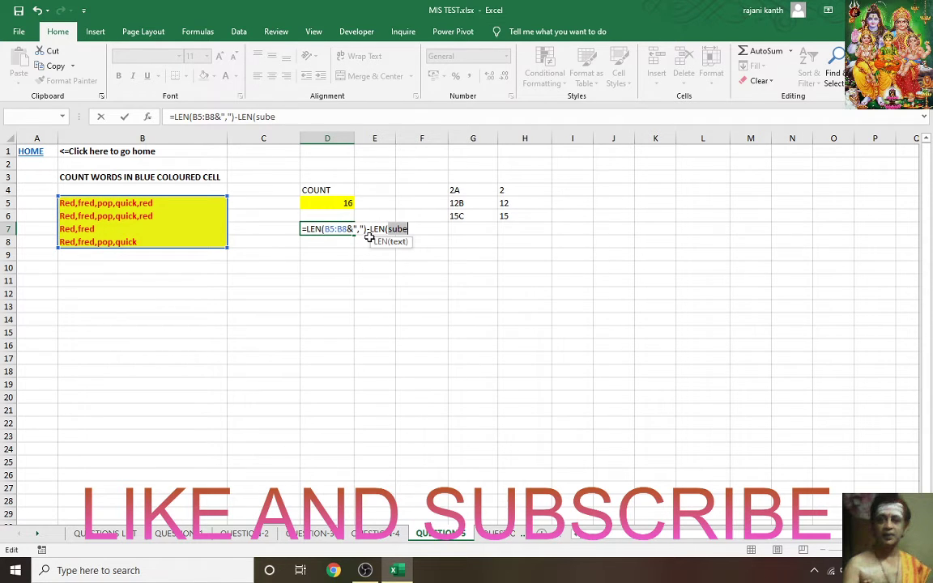
{"action": "type", "text": "sub"}
{"action": "key", "text": "Tab"}
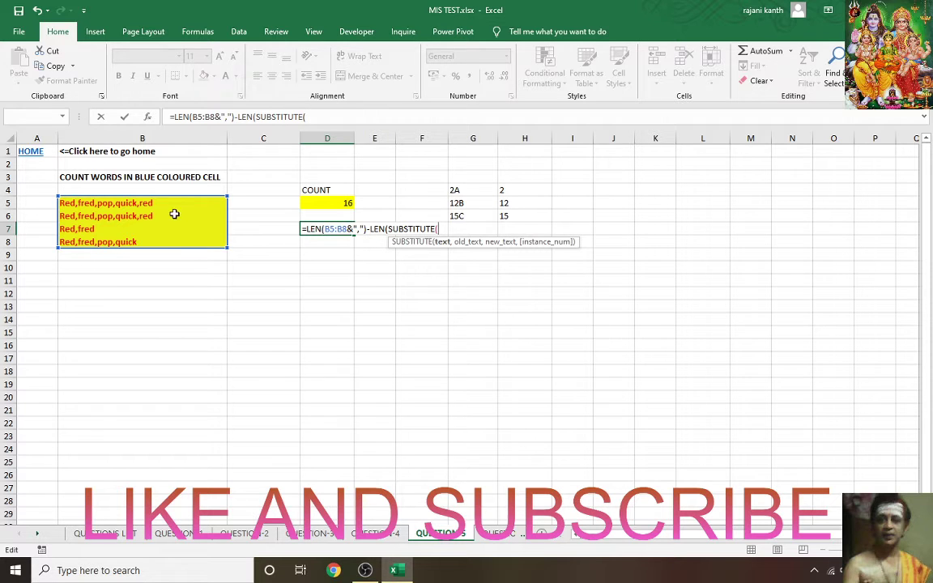
{"action": "left_click_drag", "start_coordinate": [169, 201], "coordinate": [166, 243]}
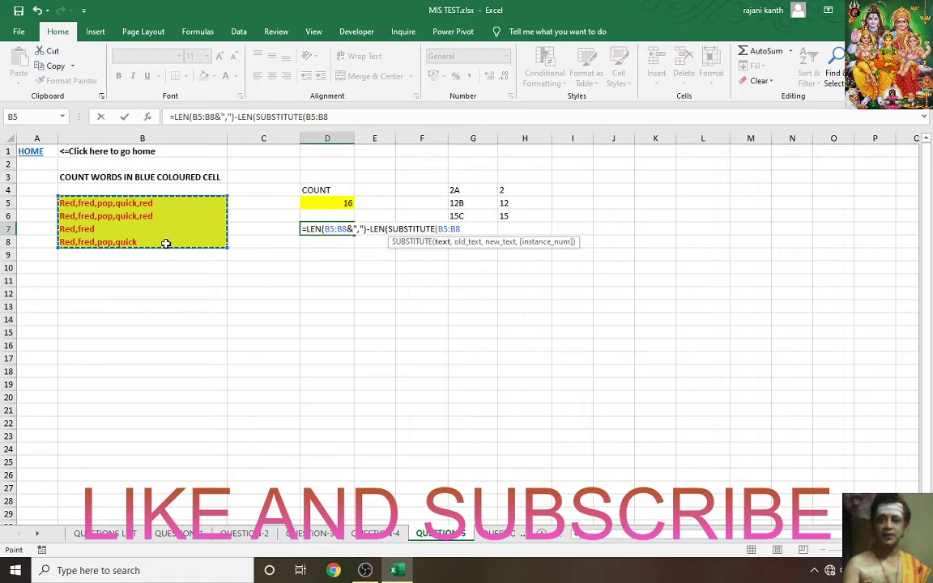
{"action": "type", "text": "&"}
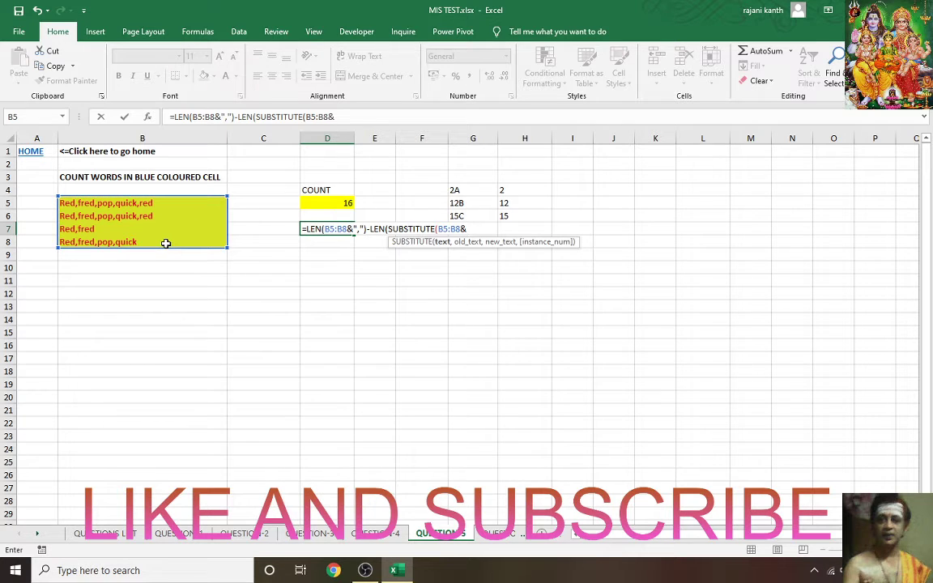
{"action": "type", "text": "\",\",\",\","}
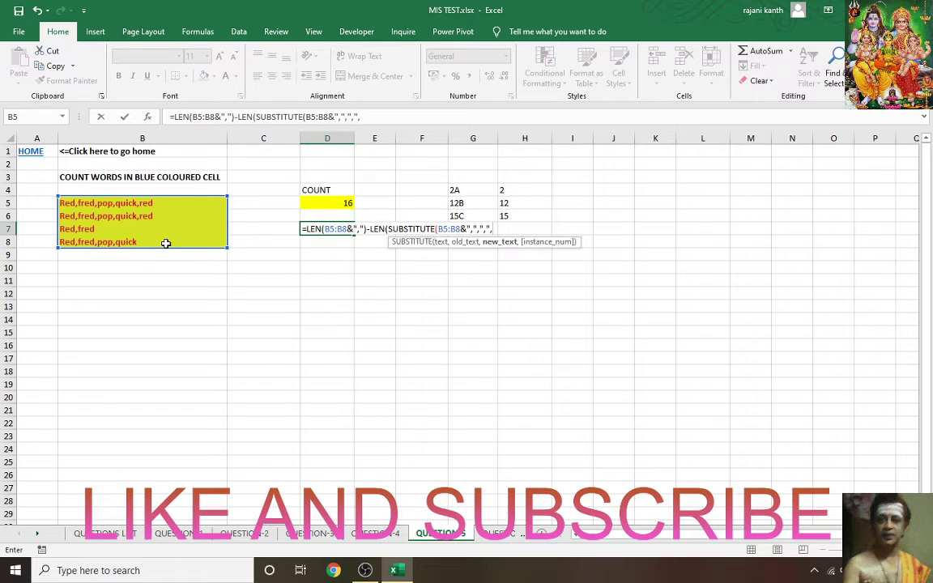
{"action": "type", "text": "\"\")"}
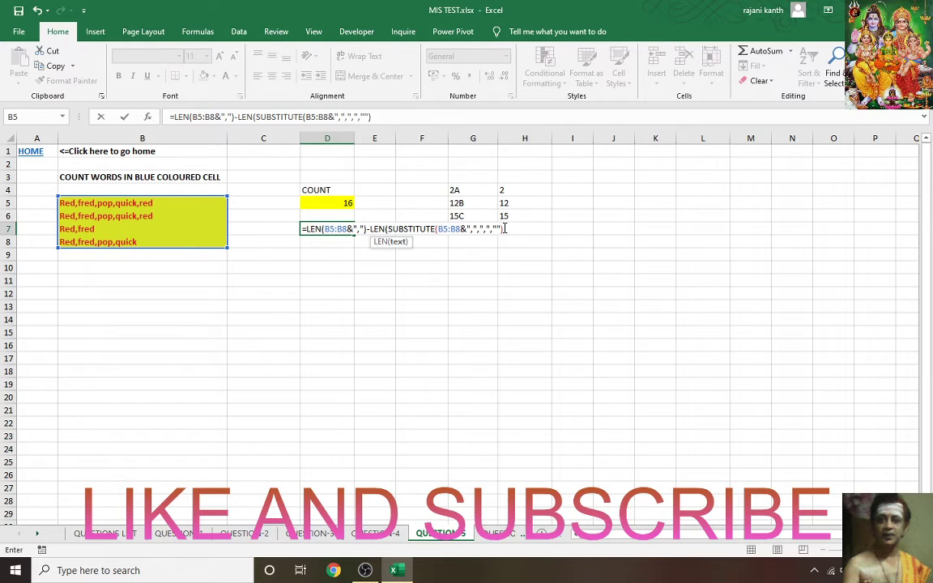
{"action": "key", "text": "F2"}
{"action": "key", "text": "shift+Home"}
{"action": "key", "text": "Return"}
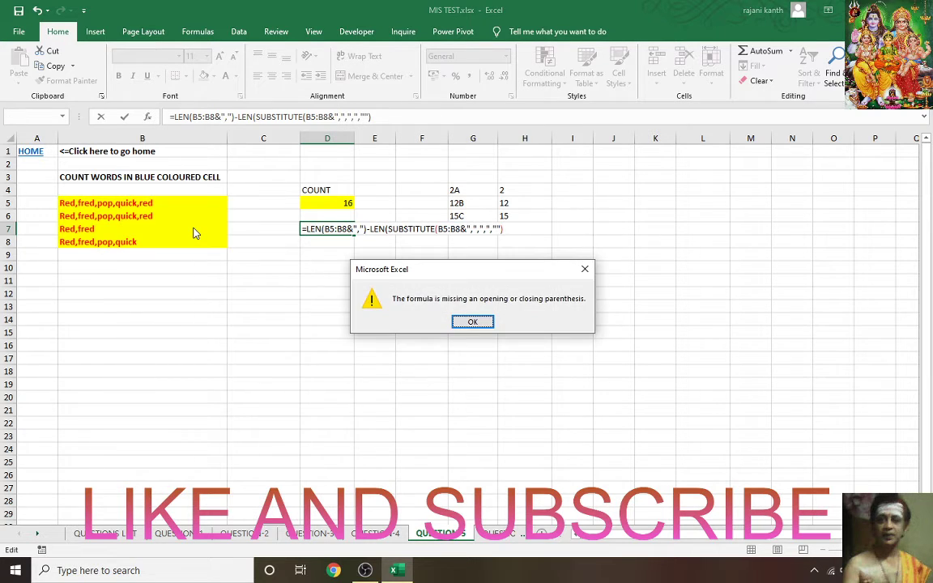
{"action": "key", "text": "Return"}
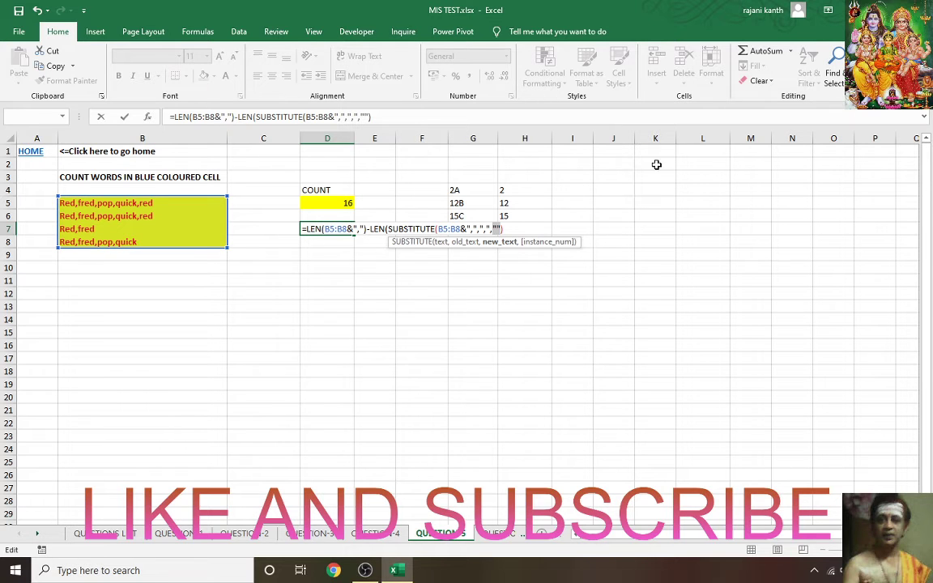
{"action": "left_click", "coordinate": [530, 229]}
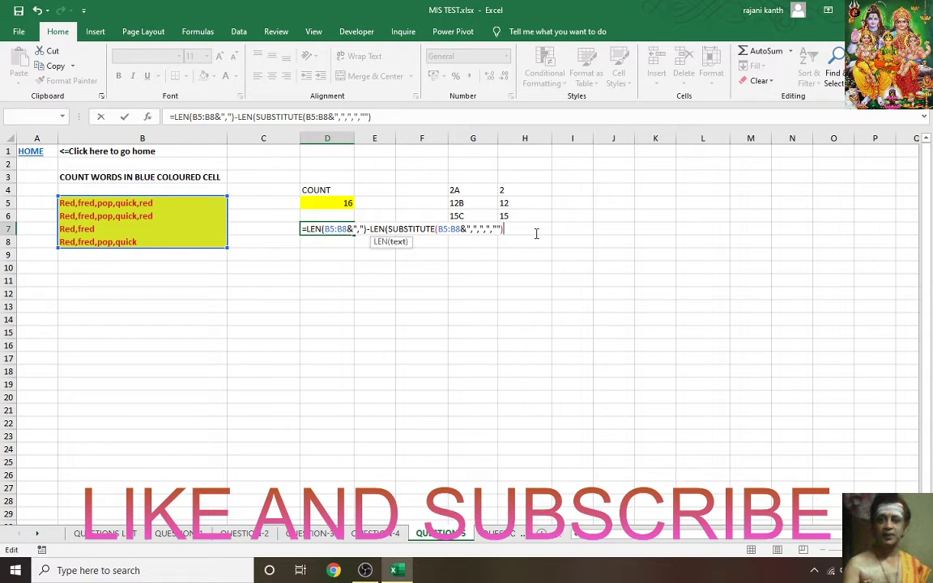
{"action": "type", "text": ")"}
{"action": "key", "text": "F9"}
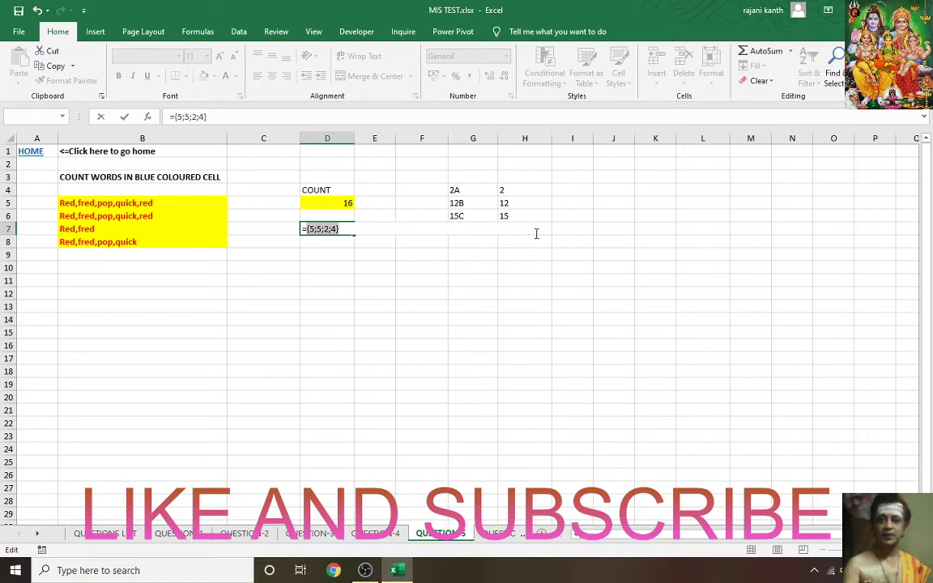
Step: Wrap D7's LEN minus SUBSTITUTE formula in SUMPRODUCT so it returns 16
{"action": "key", "text": "ctrl+z"}
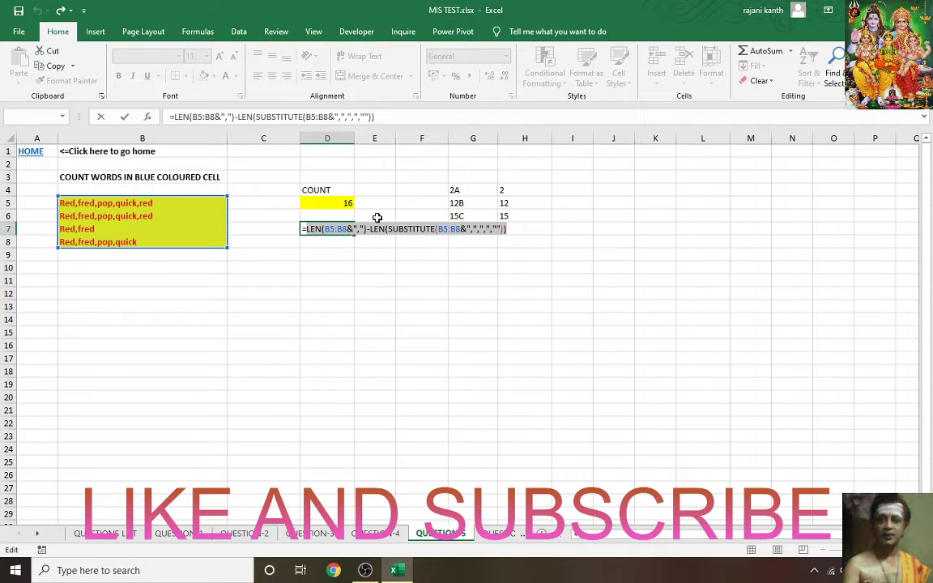
{"action": "left_click", "coordinate": [309, 229]}
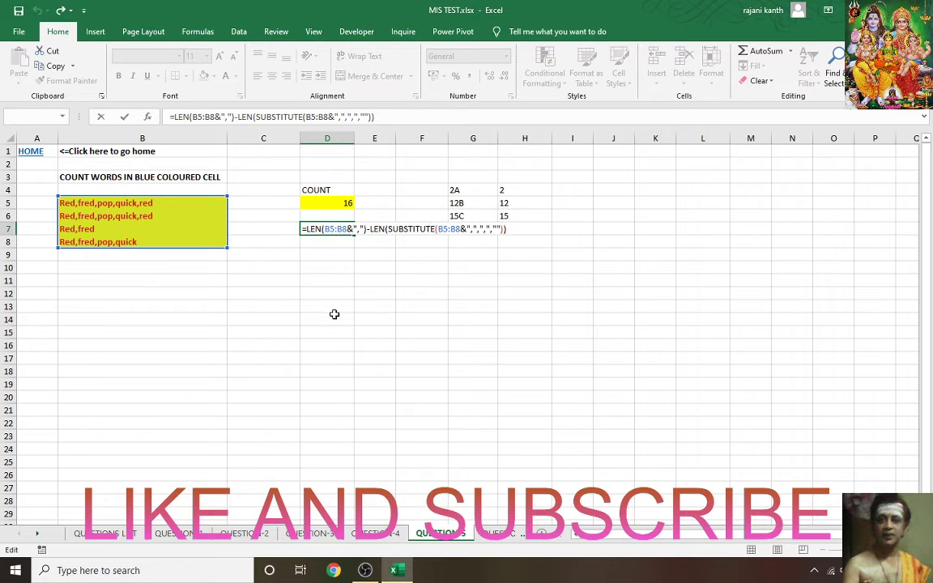
{"action": "type", "text": "sum"}
{"action": "key", "text": "BackSpace"}
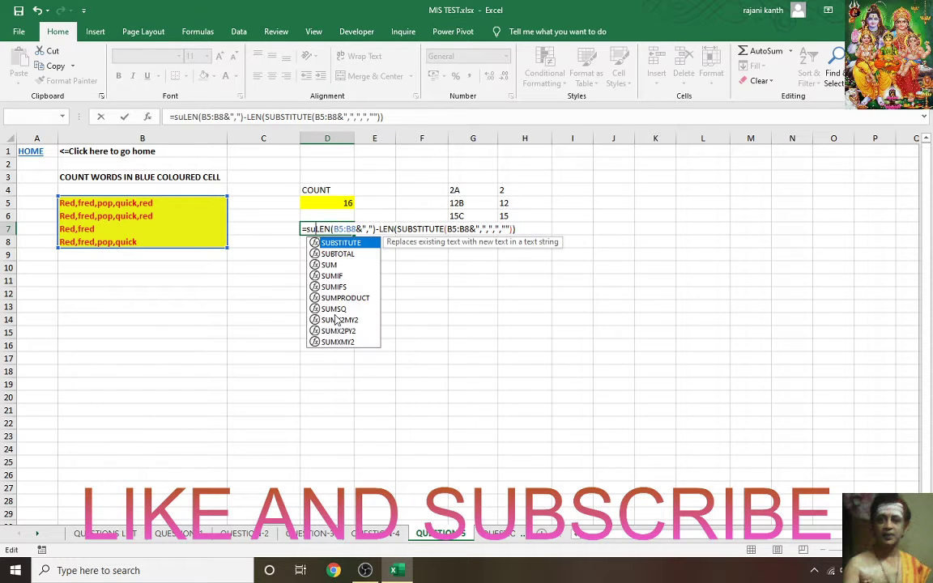
{"action": "type", "text": "mp"}
{"action": "key", "text": "Tab"}
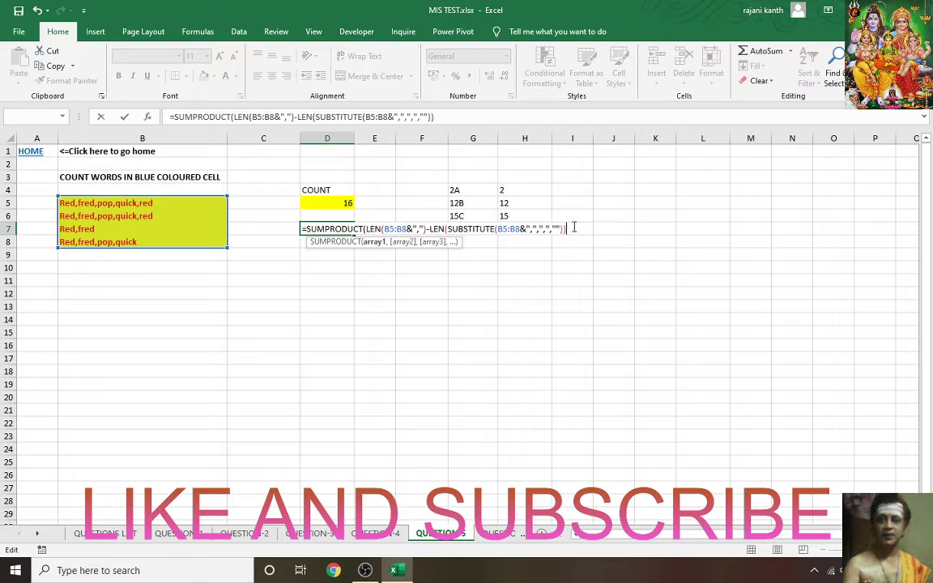
{"action": "type", "text": ")"}
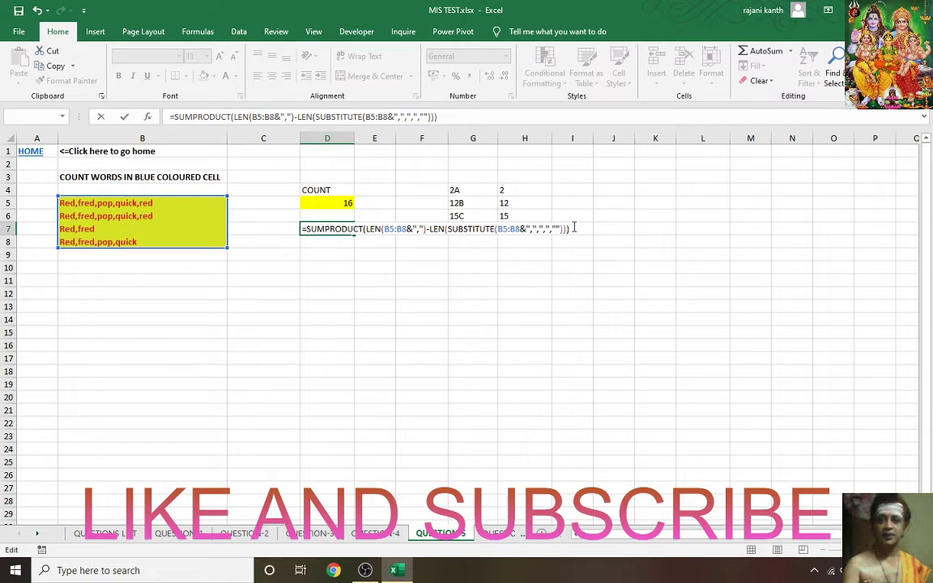
{"action": "key", "text": "ctrl+Return"}
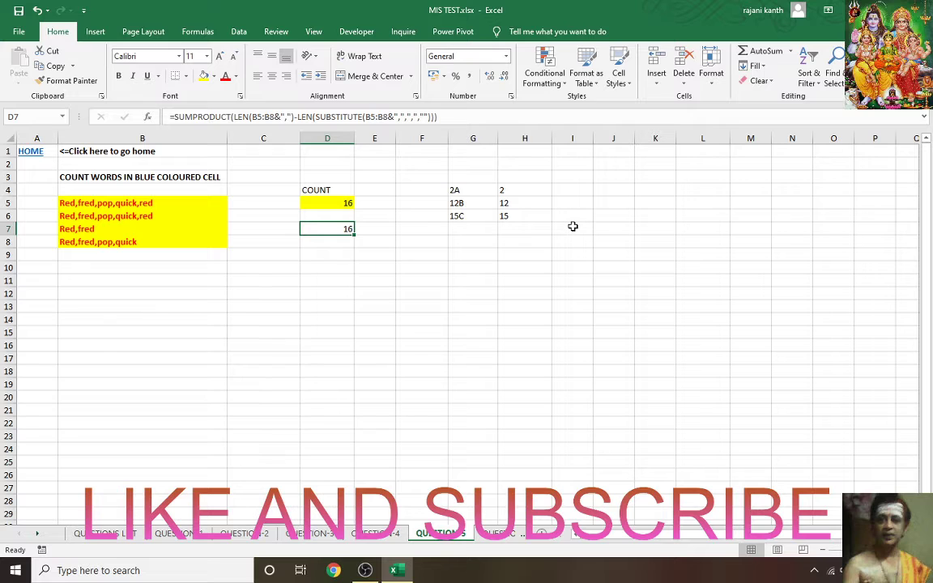
Step: Delete the trailing ',red' from B5 so it reads Red,fred,pop,quick and both counts show 15
{"action": "left_click", "coordinate": [173, 203]}
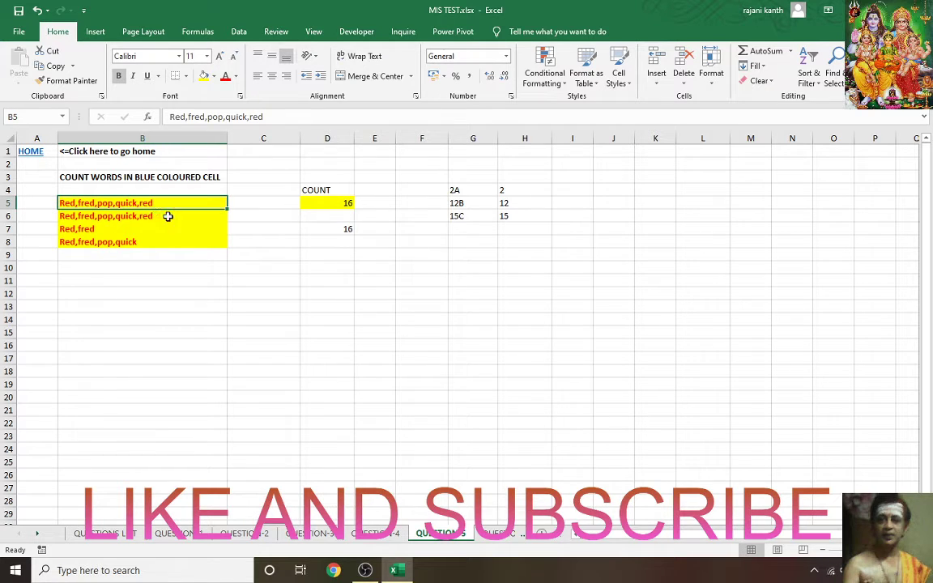
{"action": "key", "text": "F2"}
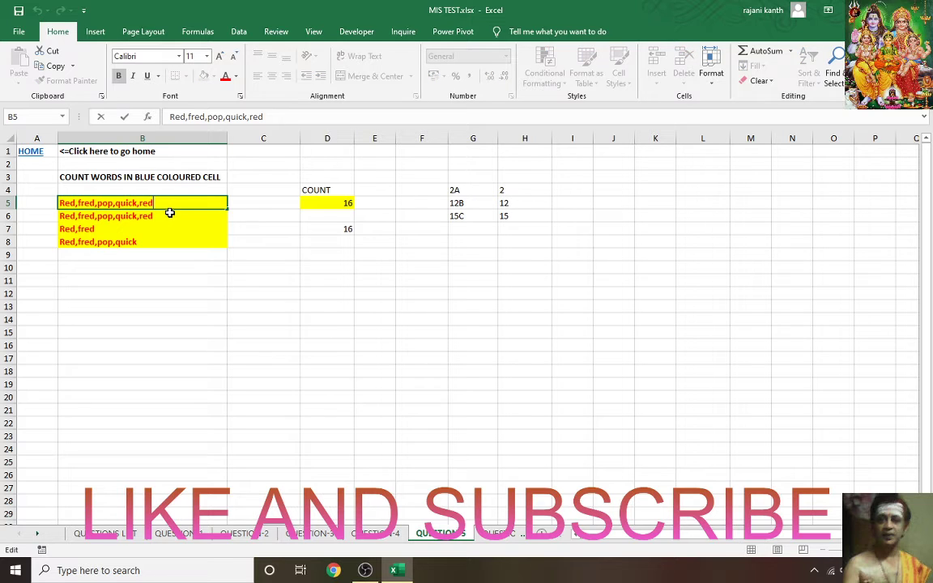
{"action": "key", "text": "BackSpace"}
{"action": "key", "text": "BackSpace"}
{"action": "key", "text": "BackSpace"}
{"action": "key", "text": "Return"}
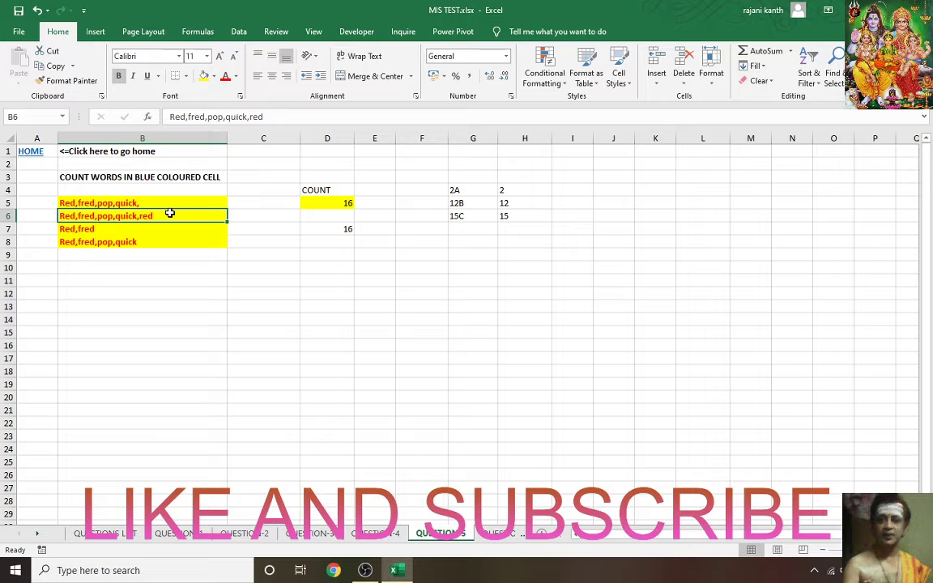
{"action": "key", "text": "Up"}
{"action": "key", "text": "F2"}
{"action": "key", "text": "BackSpace"}
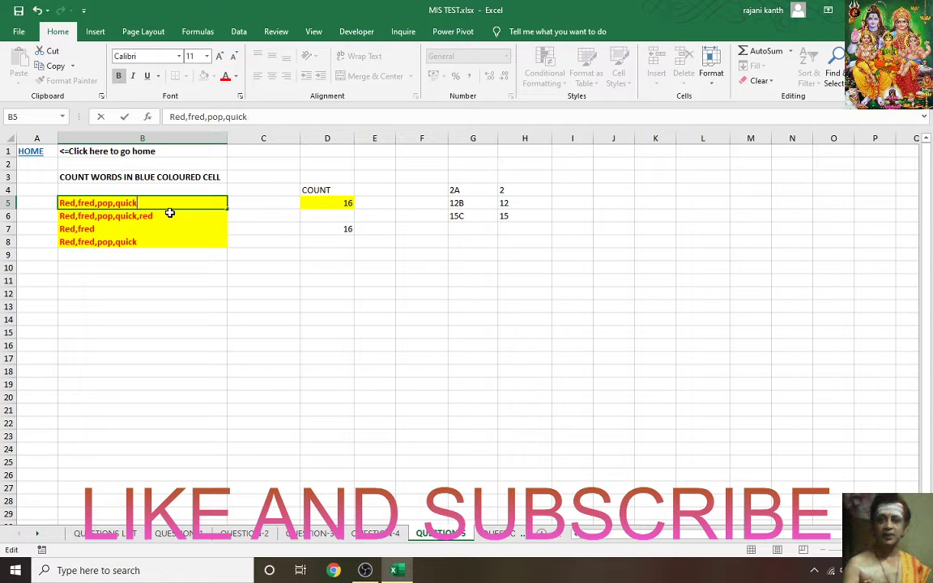
{"action": "key", "text": "Return"}
{"action": "key", "text": "Up"}
{"action": "left_click", "coordinate": [170, 213]}
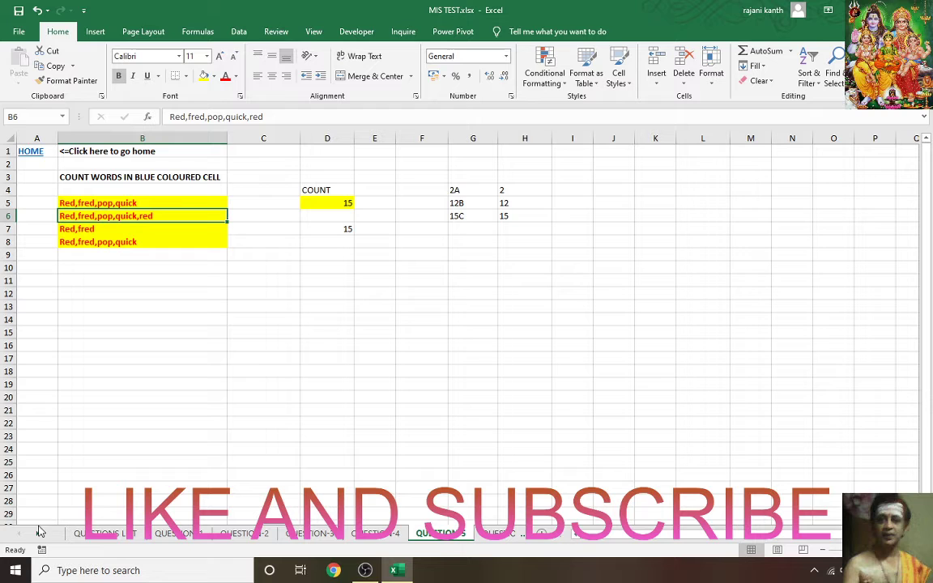
Step: Go through the HOME list to the QUESTION-7 'find last N value date' sheet
{"action": "left_click", "coordinate": [29, 152]}
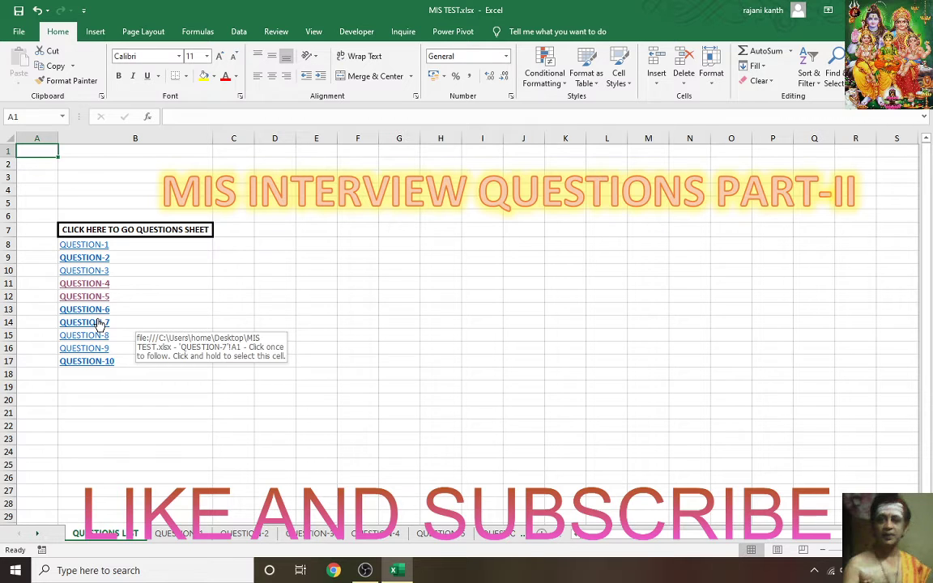
{"action": "left_click", "coordinate": [99, 322]}
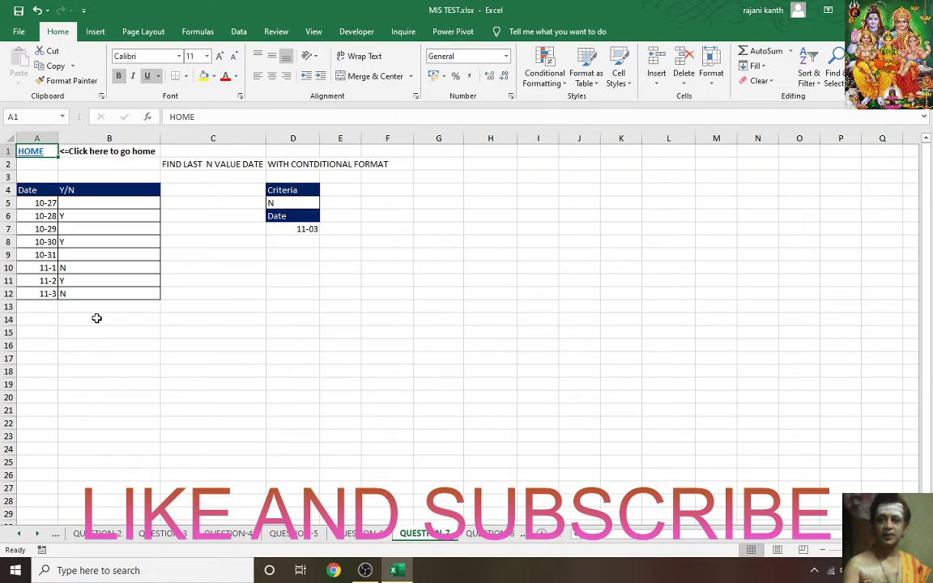
{"action": "left_click", "coordinate": [433, 241]}
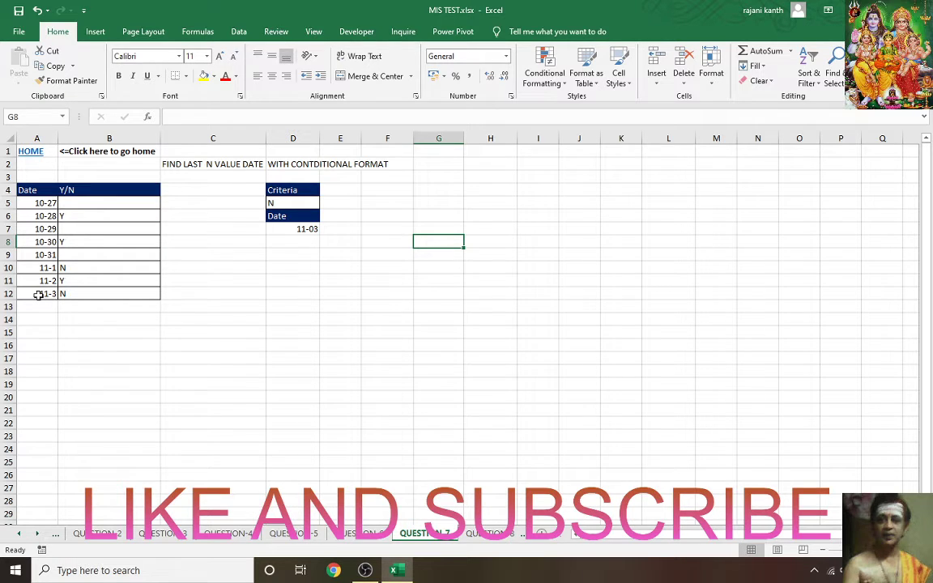
Step: Start a LOOKUP formula in F5, then erase it to begin again
{"action": "left_click", "coordinate": [385, 202]}
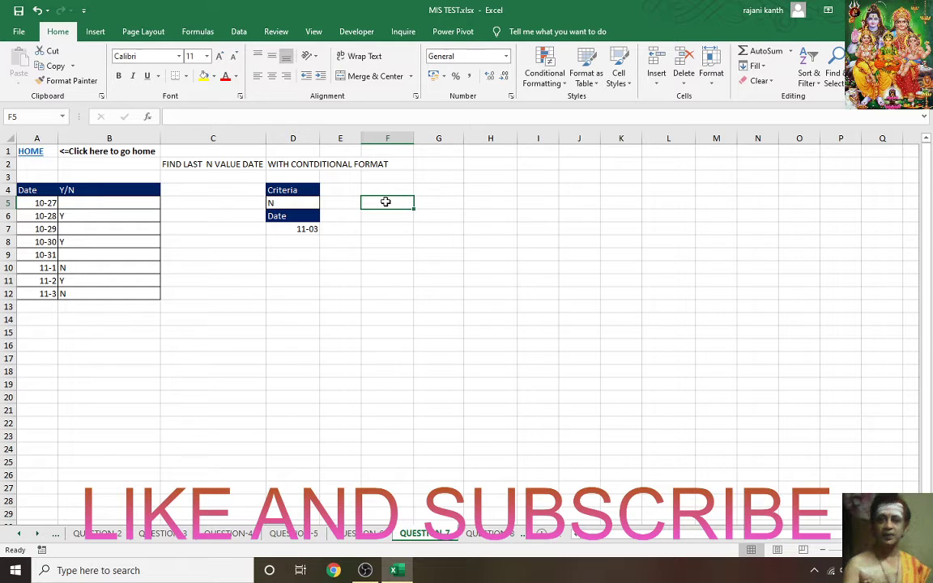
{"action": "type", "text": "="}
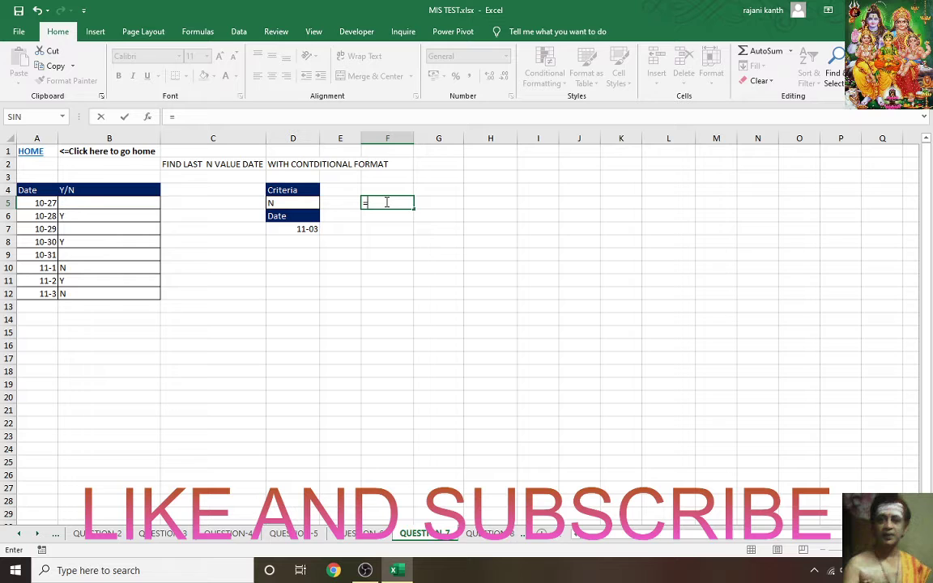
{"action": "type", "text": "loe"}
{"action": "key", "text": "BackSpace"}
{"action": "type", "text": "e"}
{"action": "key", "text": "BackSpace"}
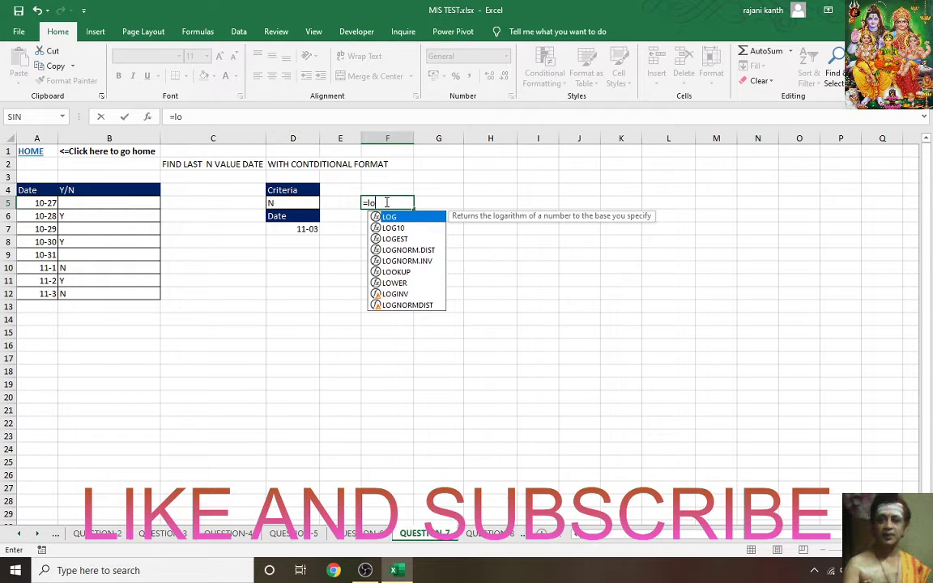
{"action": "type", "text": "e"}
{"action": "key", "text": "BackSpace"}
{"action": "type", "text": "o"}
{"action": "key", "text": "Tab"}
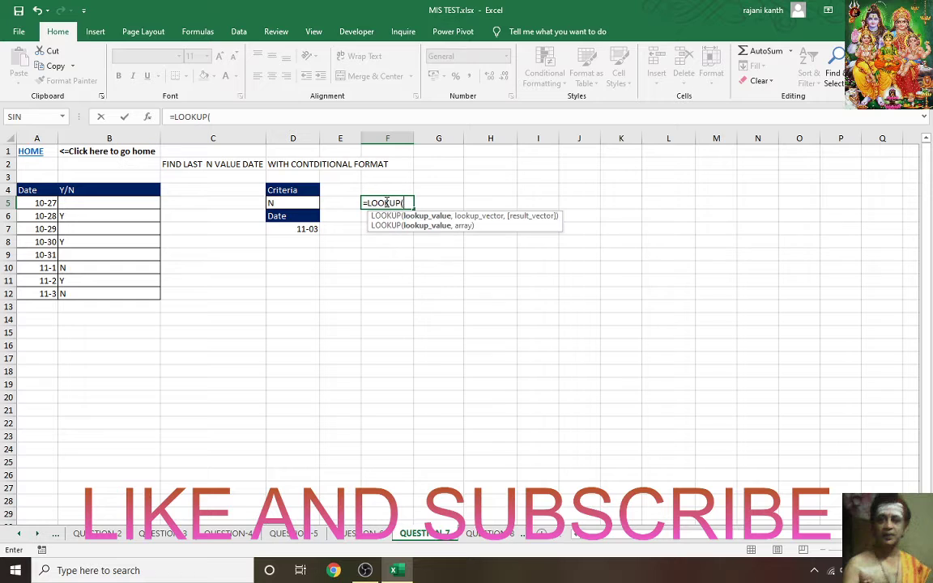
{"action": "key", "text": "BackSpace"}
{"action": "key", "text": "BackSpace"}
{"action": "key", "text": "BackSpace"}
{"action": "key", "text": "BackSpace"}
{"action": "key", "text": "BackSpace"}
{"action": "key", "text": "BackSpace"}
{"action": "key", "text": "BackSpace"}
{"action": "key", "text": "BackSpace"}
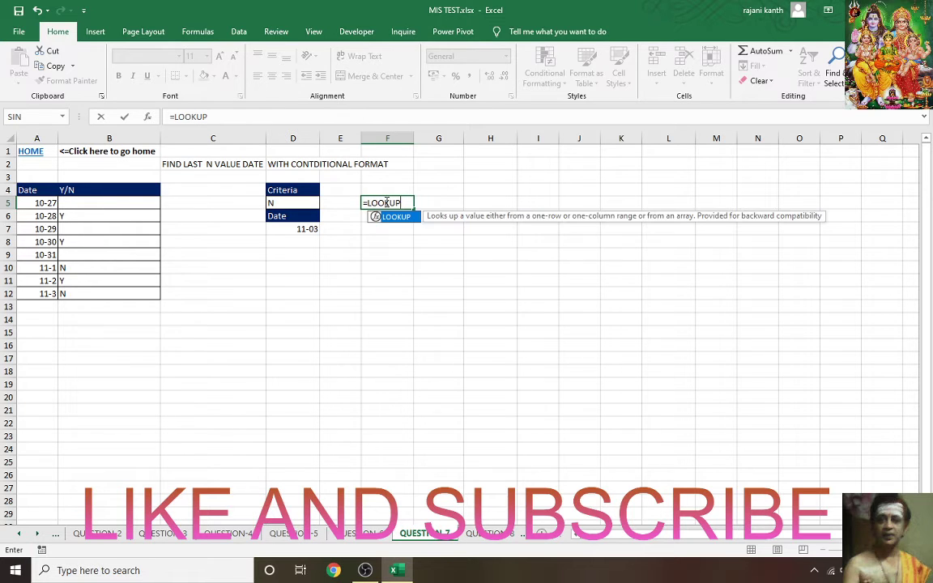
Step: Enter =B5:B12=D5 in F5, preview its TRUE/FALSE array with F9, then prefix it with 1/(
{"action": "type", "text": "="}
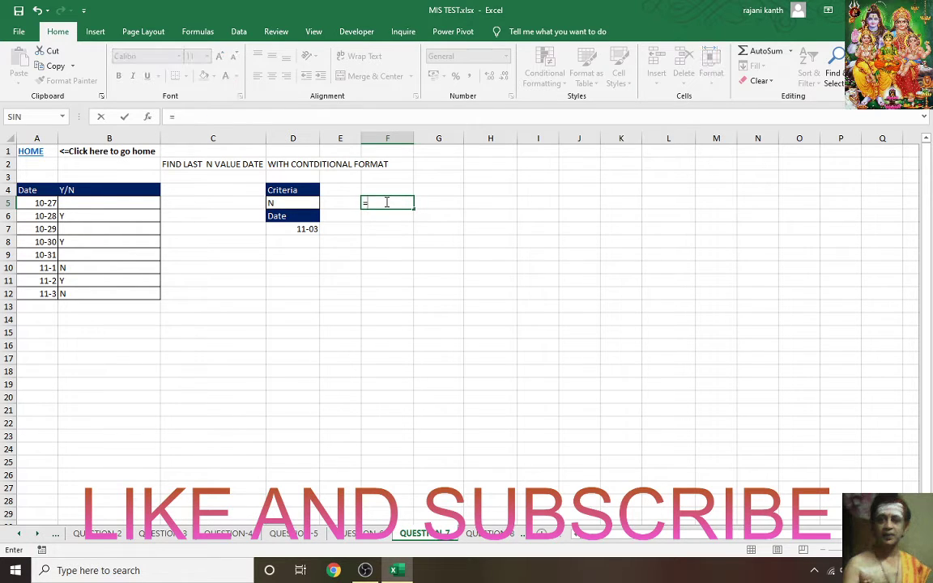
{"action": "left_click_drag", "start_coordinate": [91, 202], "coordinate": [85, 293]}
{"action": "type", "text": "="}
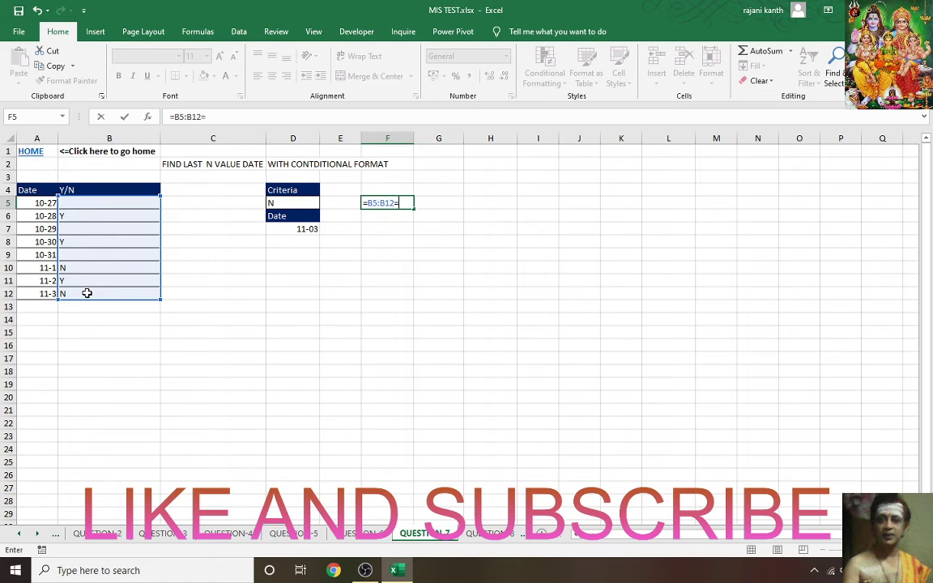
{"action": "key", "text": "Left"}
{"action": "key", "text": "Left"}
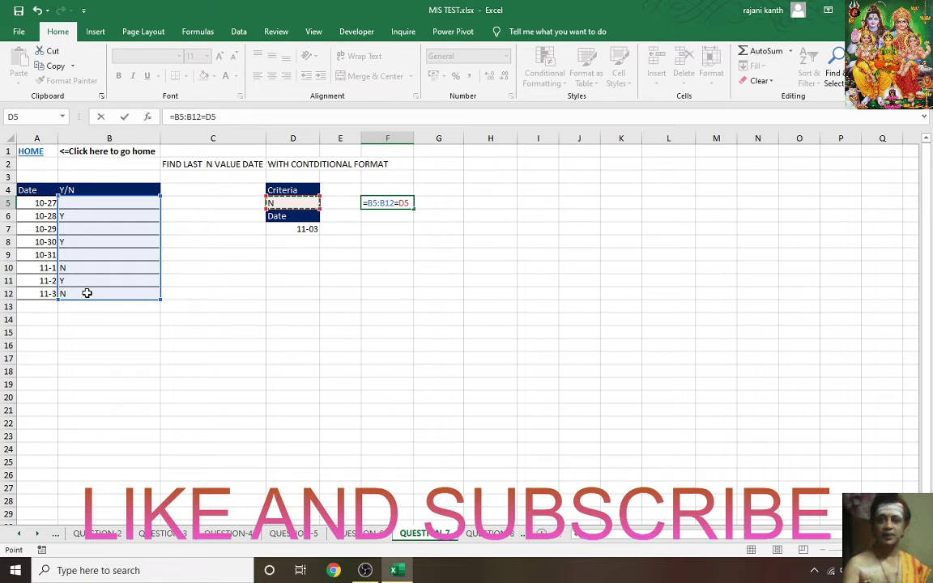
{"action": "key", "text": "F9"}
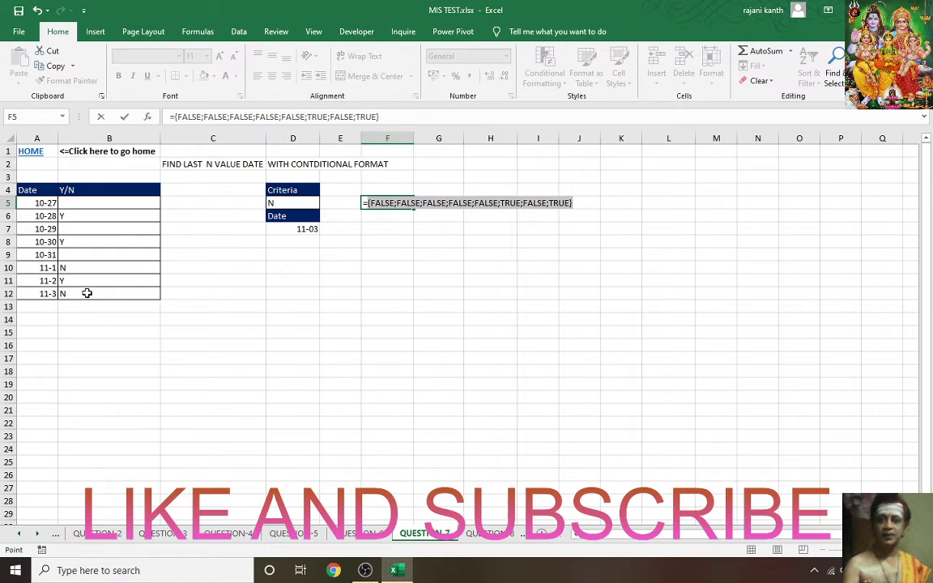
{"action": "key", "text": "ctrl+z"}
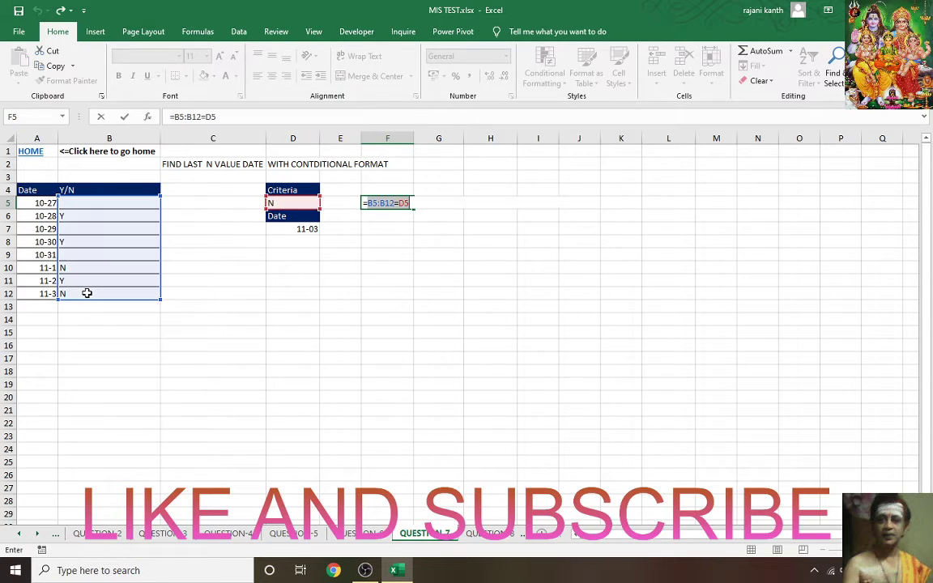
{"action": "left_click", "coordinate": [368, 203]}
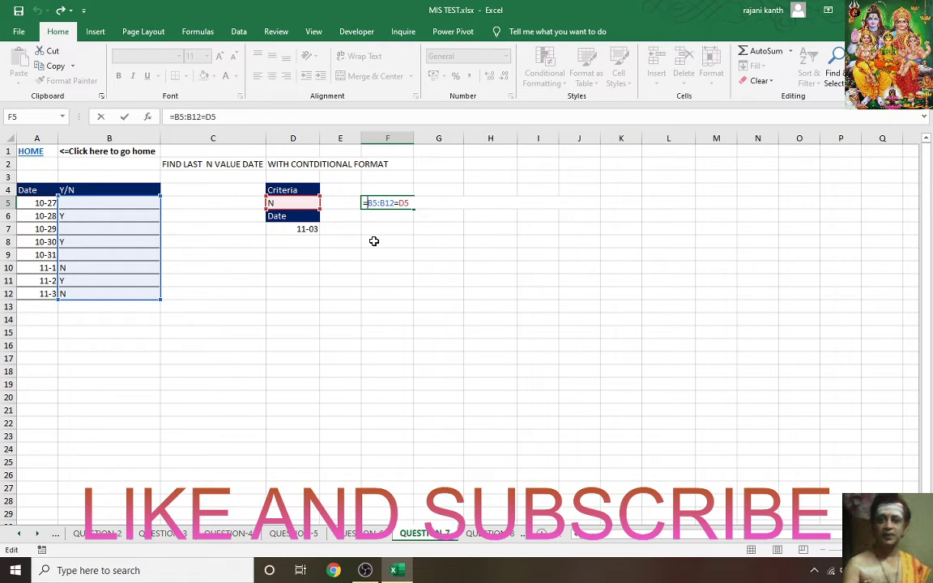
{"action": "type", "text": "1"}
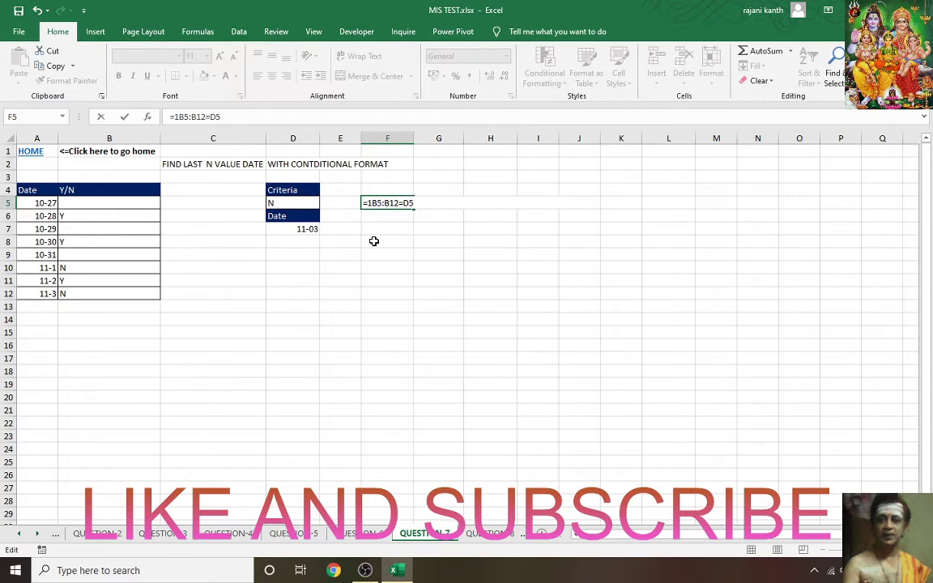
{"action": "type", "text": "("}
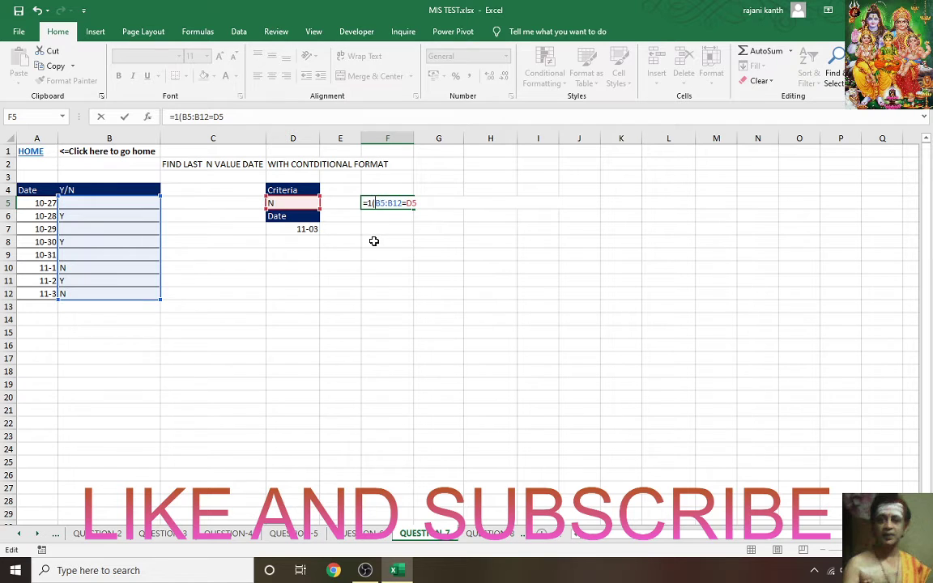
{"action": "type", "text": "/"}
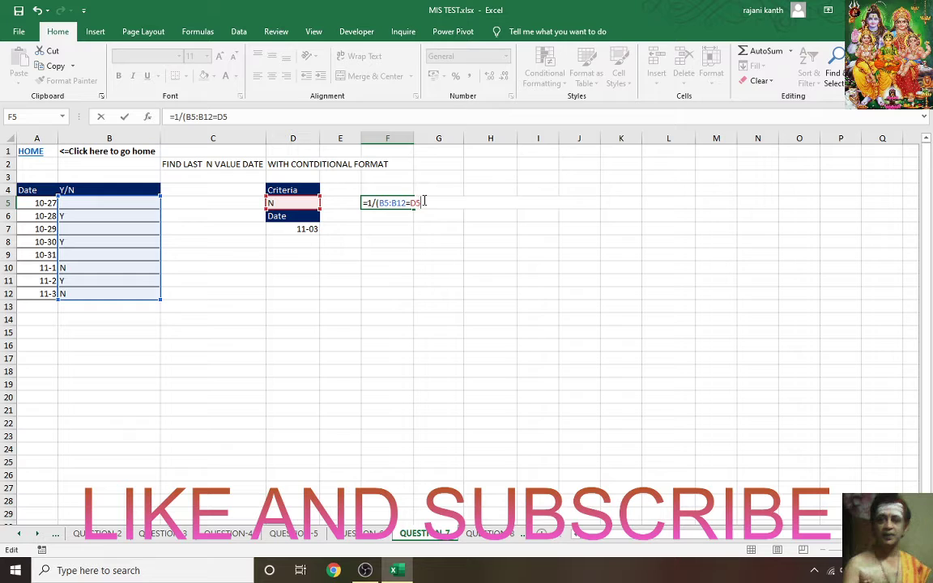
{"action": "type", "text": ")"}
Step: Preview the 1/(B5:B12=D5) array, then wrap it as LOOKUP(2,…,A5:A12) with the dates
{"action": "key", "text": "F9"}
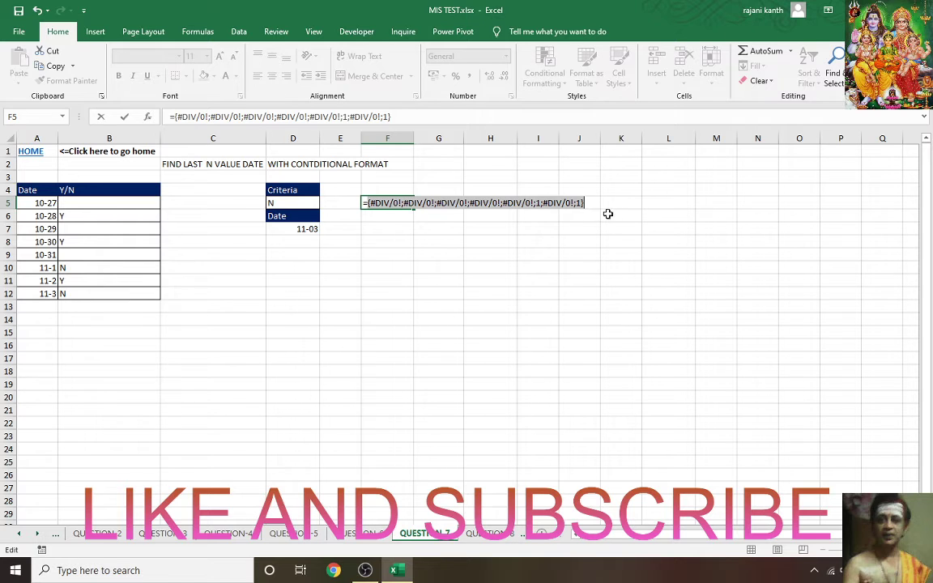
{"action": "key", "text": "ctrl+z"}
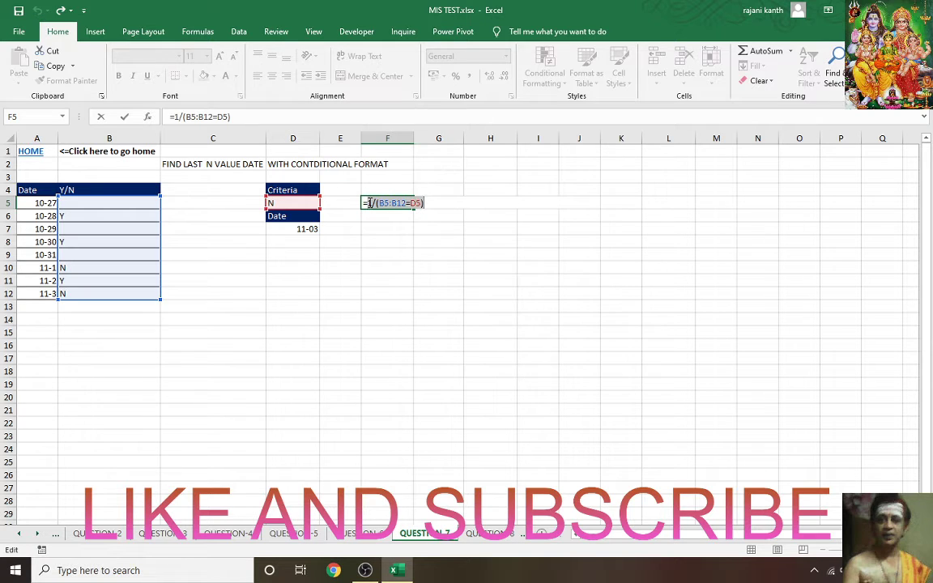
{"action": "type", "text": "lookup"}
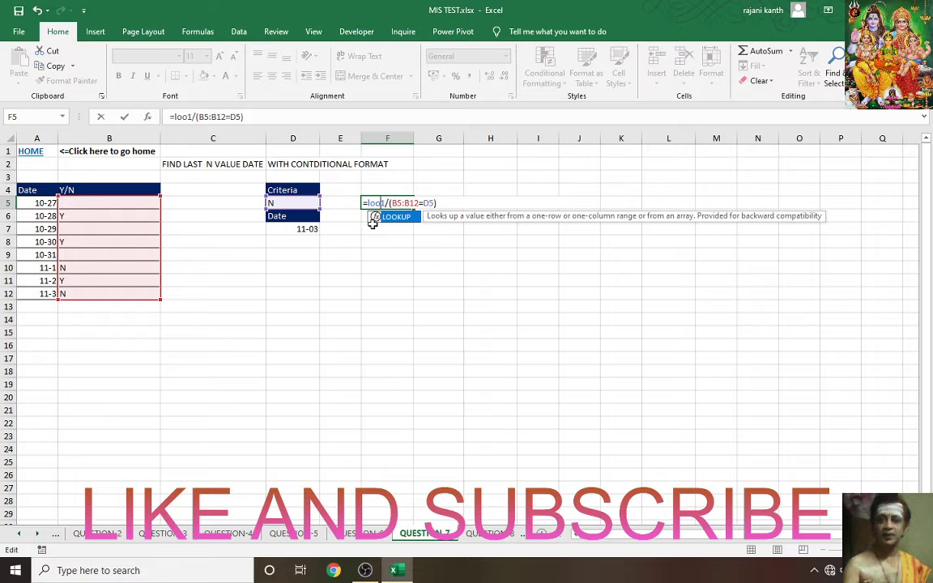
{"action": "type", "text": "(2"}
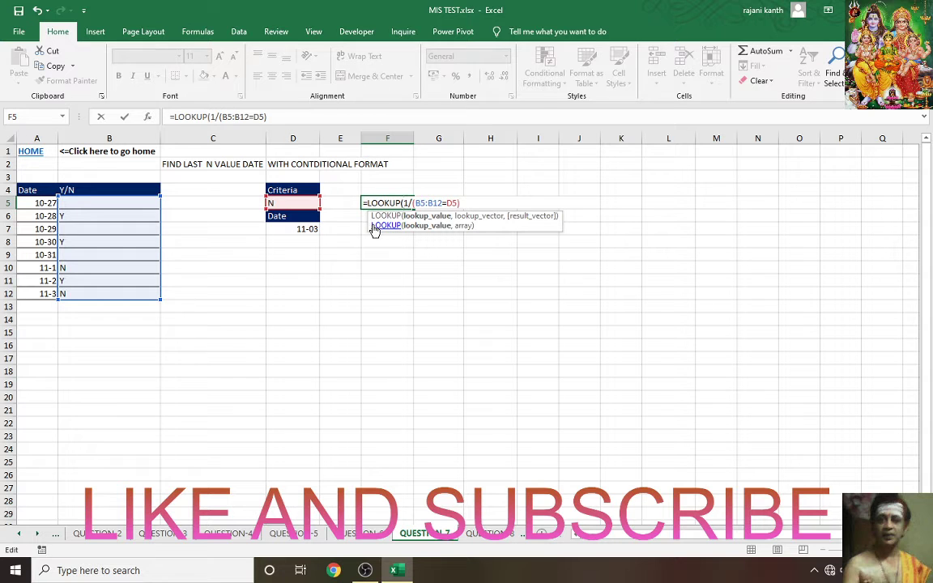
{"action": "type", "text": ","}
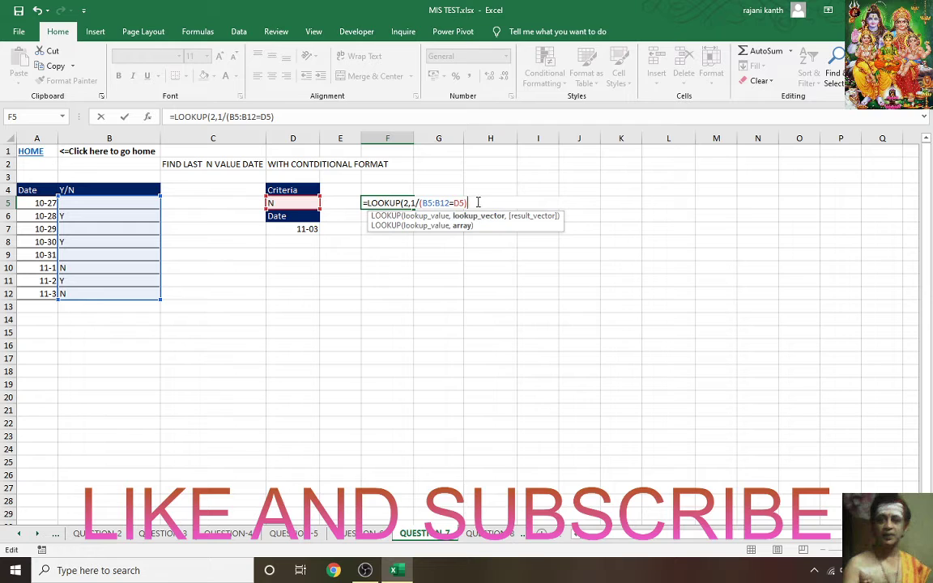
{"action": "type", "text": ","}
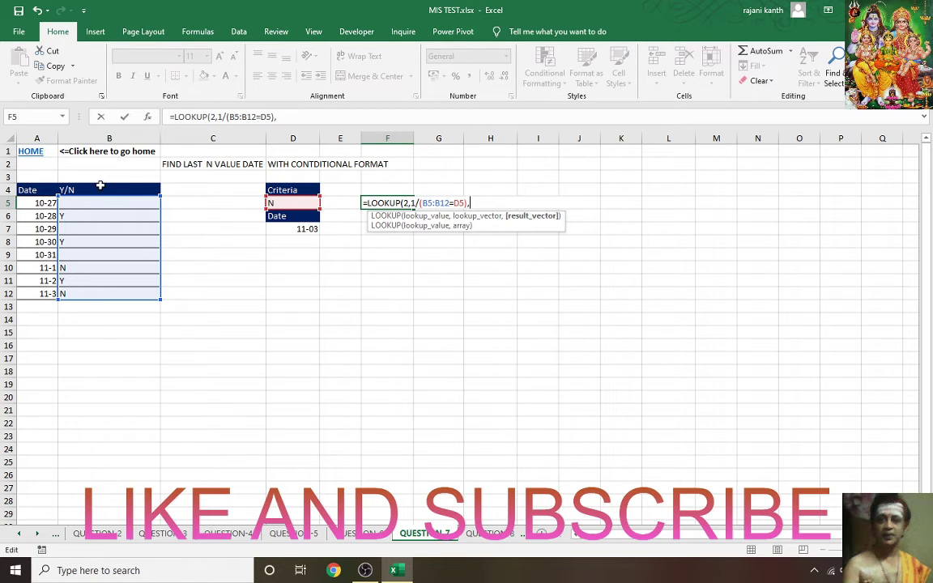
{"action": "left_click_drag", "start_coordinate": [44, 202], "coordinate": [46, 301]}
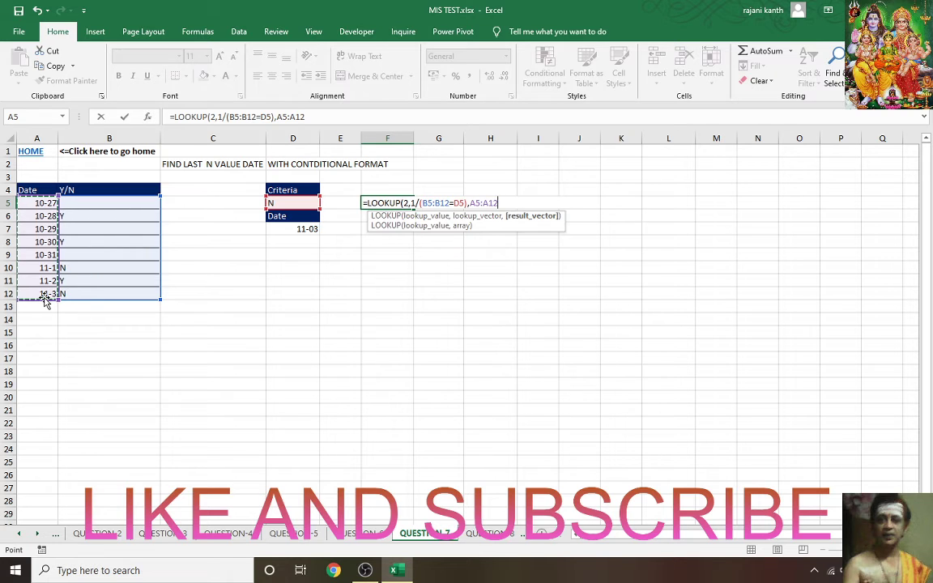
{"action": "type", "text": ")"}
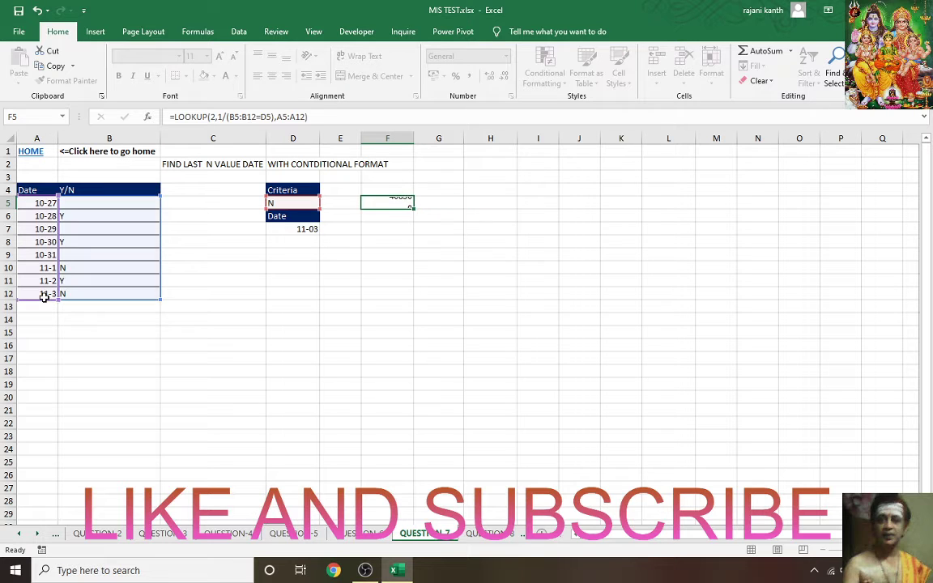
Step: Commit F5, copy A5's date format onto it so it shows 11-3, then switch to QUESTION-6
{"action": "key", "text": "Return"}
{"action": "key", "text": "Up"}
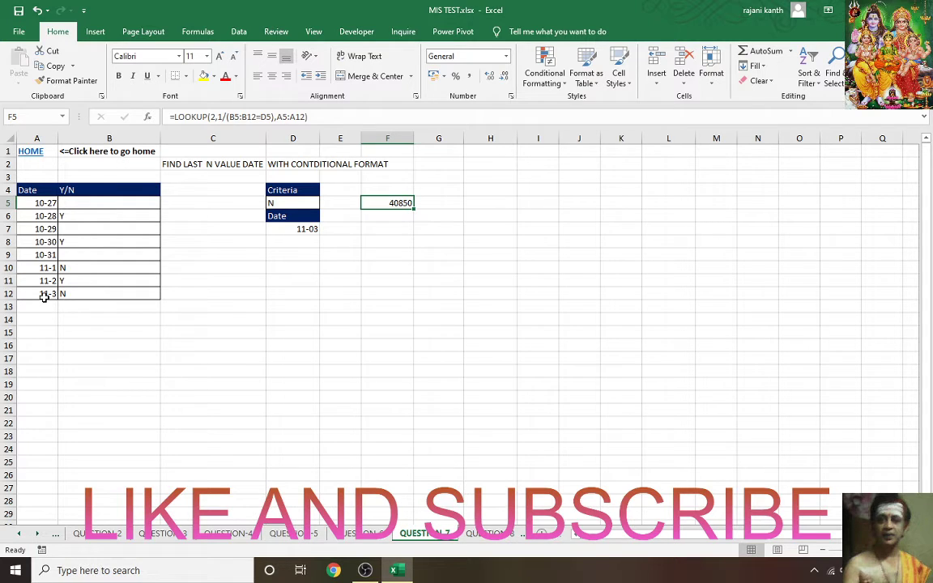
{"action": "left_click", "coordinate": [46, 203]}
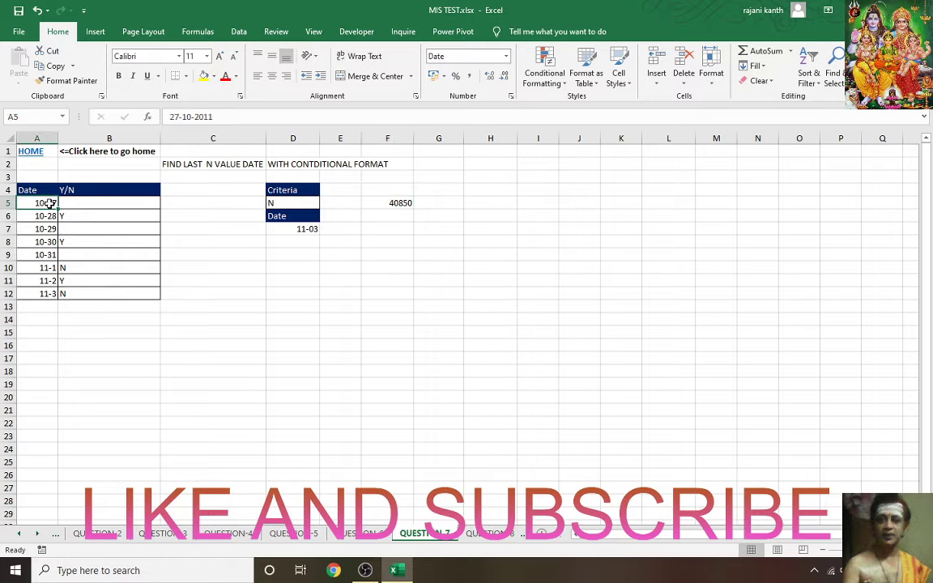
{"action": "left_click", "coordinate": [69, 82]}
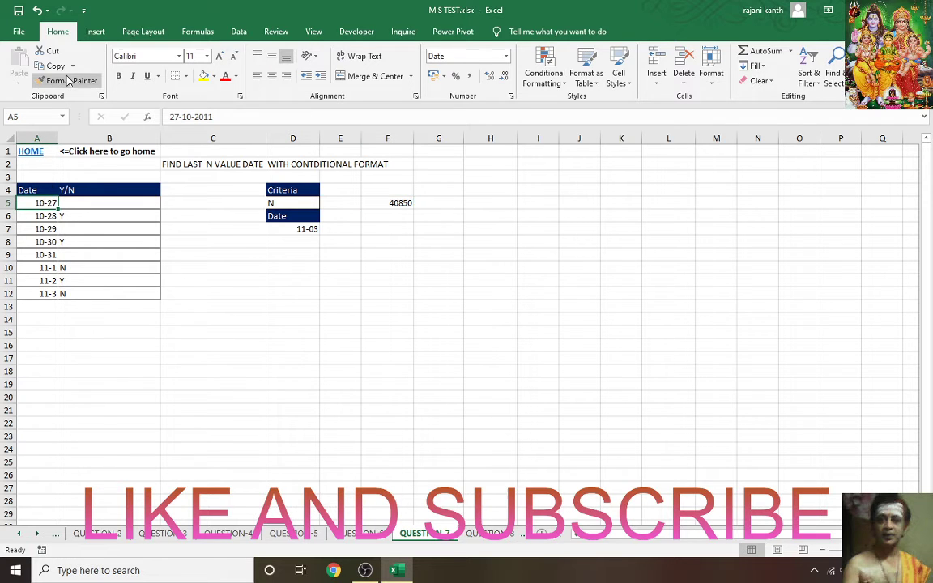
{"action": "left_click", "coordinate": [401, 204]}
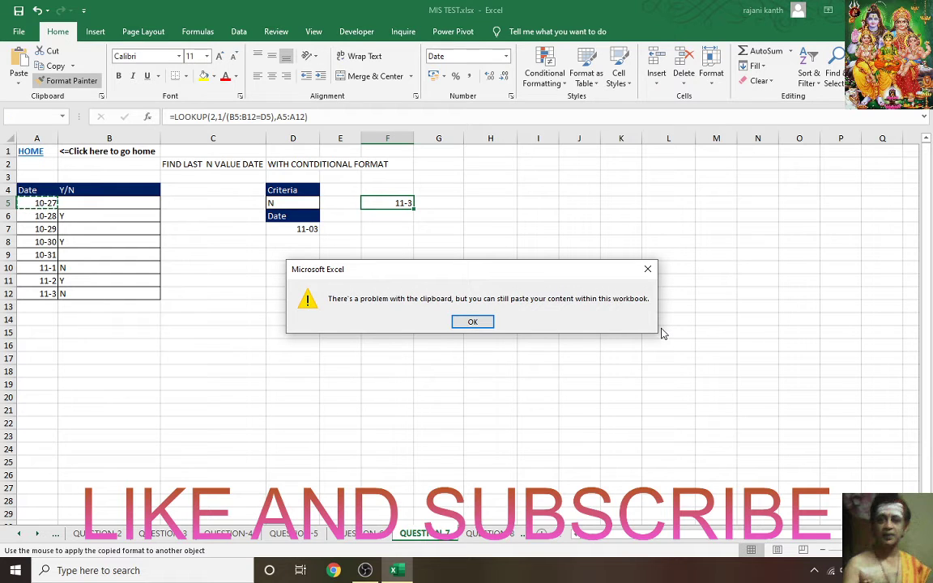
{"action": "key", "text": "Return"}
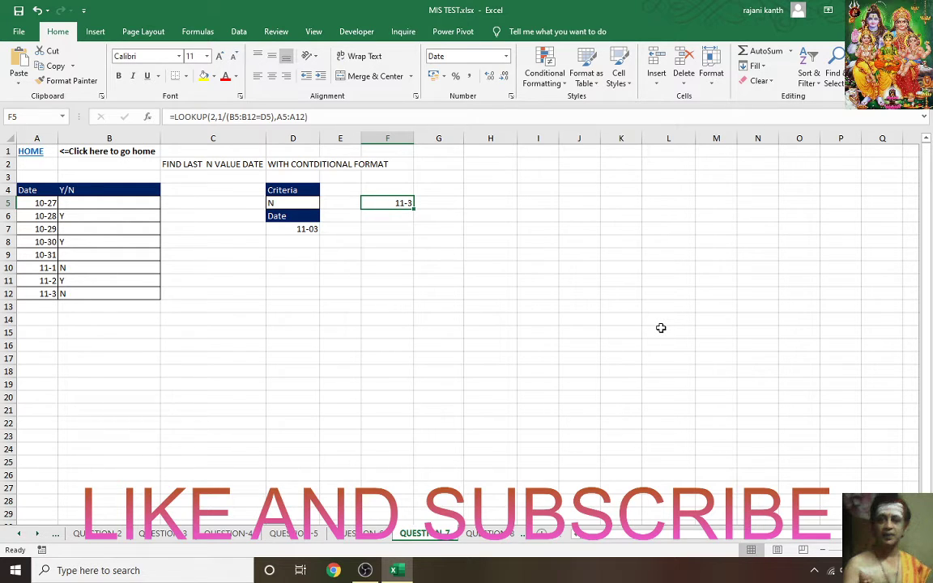
{"action": "left_click", "coordinate": [365, 538]}
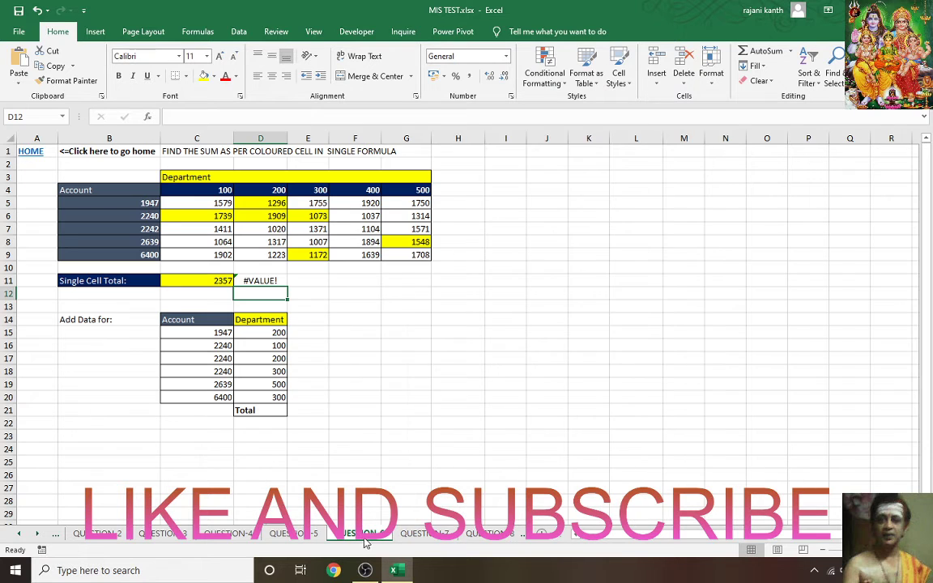
Step: Open the QUESTION-8 sheet and name the Hyderabad tax table 'hyderabad' via the Name Box
{"action": "left_click", "coordinate": [32, 153]}
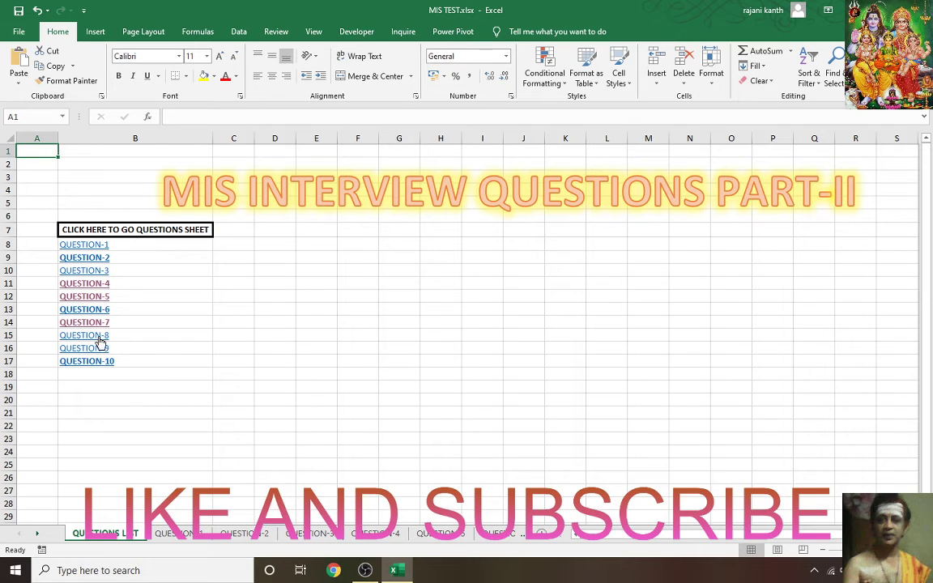
{"action": "left_click", "coordinate": [99, 337]}
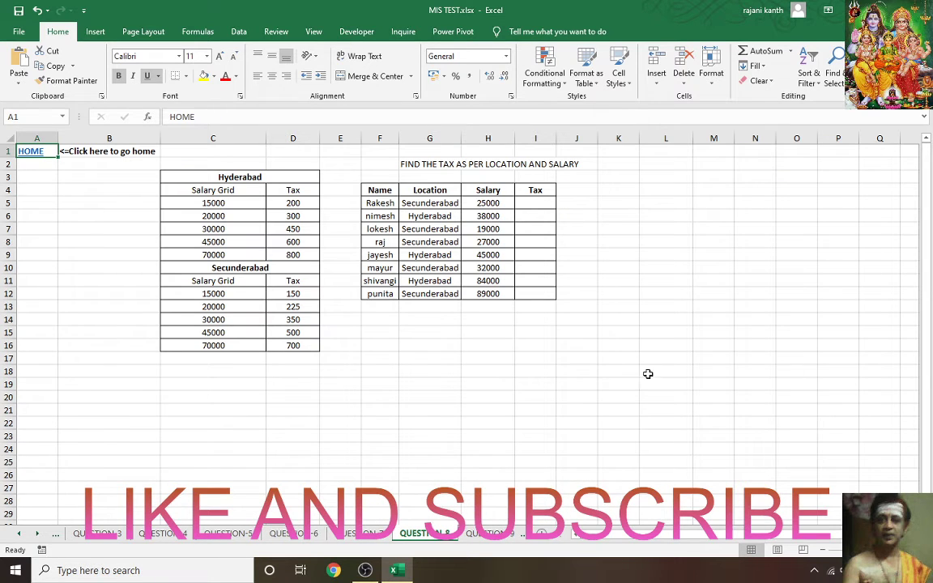
{"action": "left_click", "coordinate": [618, 371]}
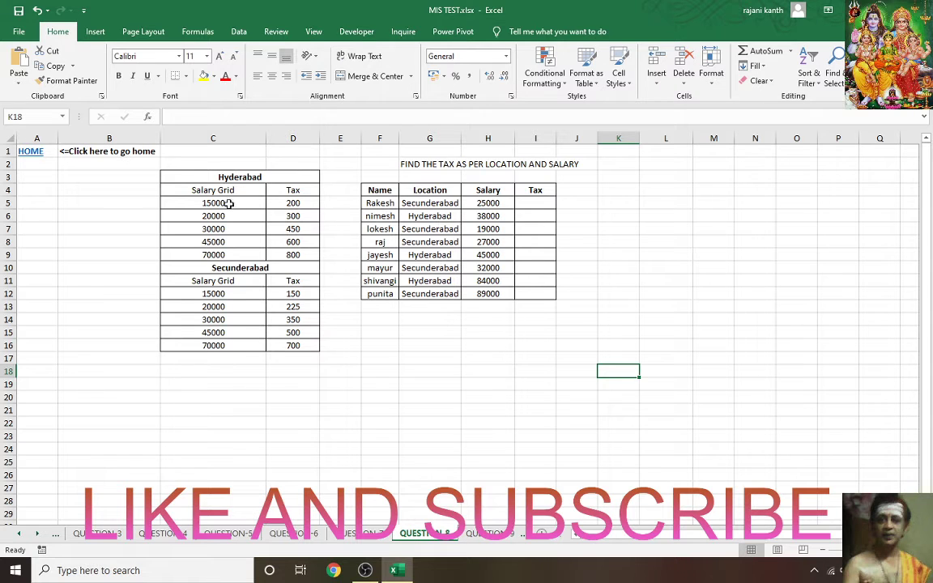
{"action": "left_click_drag", "start_coordinate": [202, 176], "coordinate": [284, 256]}
{"action": "left_click", "coordinate": [36, 115]}
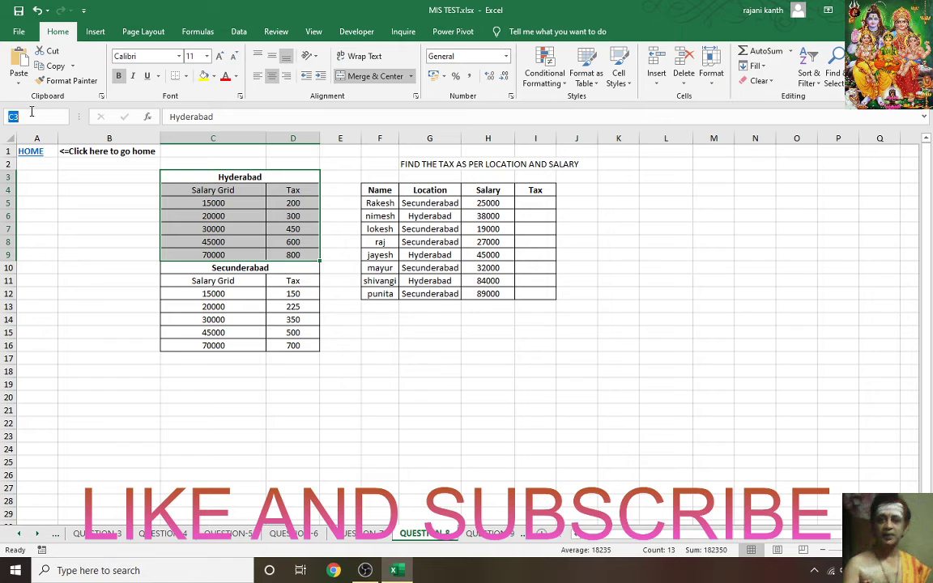
{"action": "type", "text": "hyderabad"}
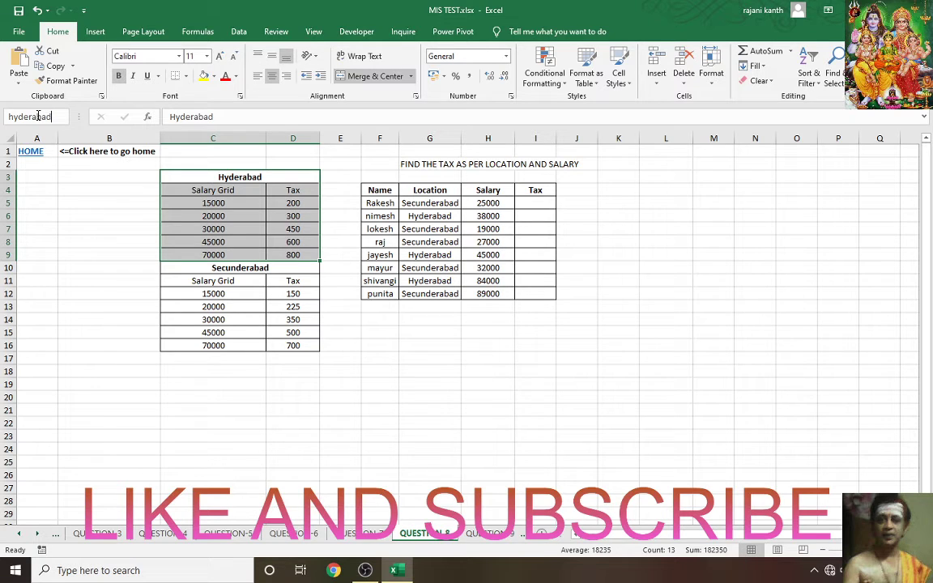
{"action": "key", "text": "Return"}
{"action": "left_click", "coordinate": [71, 225]}
{"action": "left_click", "coordinate": [63, 116]}
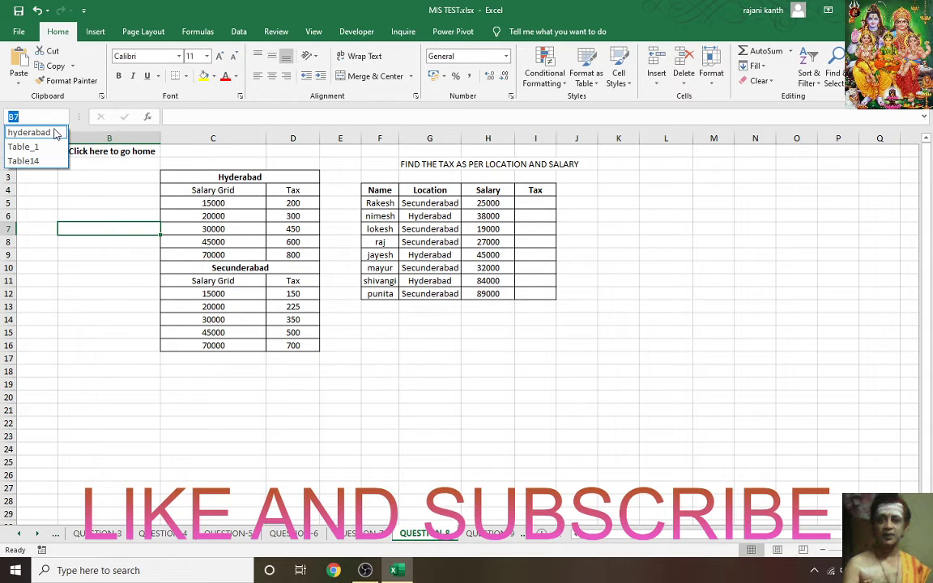
{"action": "left_click", "coordinate": [53, 132]}
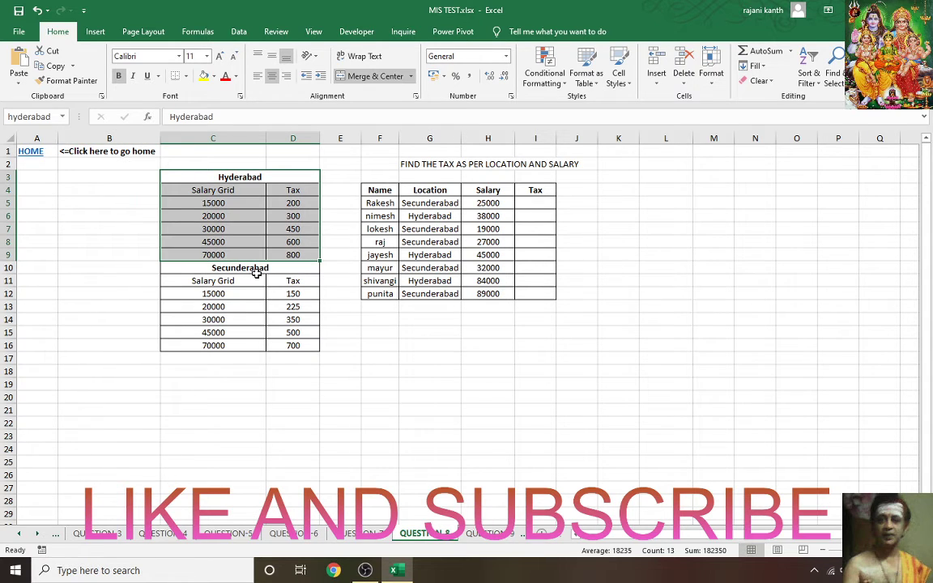
Step: Name the Secunderabad tax table 'secunderabad' via the Name Box
{"action": "left_click_drag", "start_coordinate": [257, 270], "coordinate": [254, 343]}
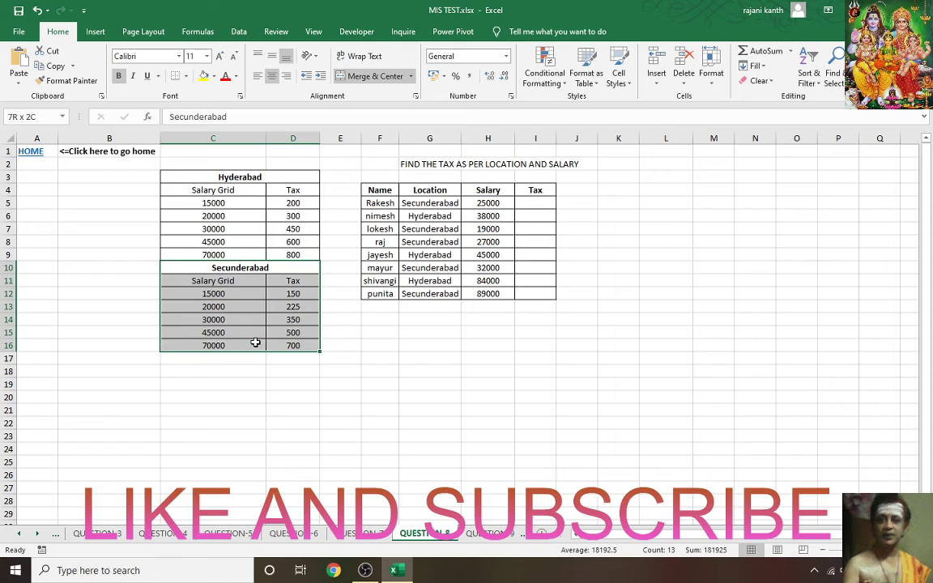
{"action": "left_click", "coordinate": [44, 117]}
{"action": "type", "text": "secunderaba"}
{"action": "key", "text": "BackSpace"}
{"action": "type", "text": "ad"}
{"action": "key", "text": "Return"}
Step: Enter =VLOOKUP(H5,hyderabad,2) in I5, inserting the named range with F3
{"action": "left_click", "coordinate": [536, 202]}
{"action": "type", "text": "=vl"}
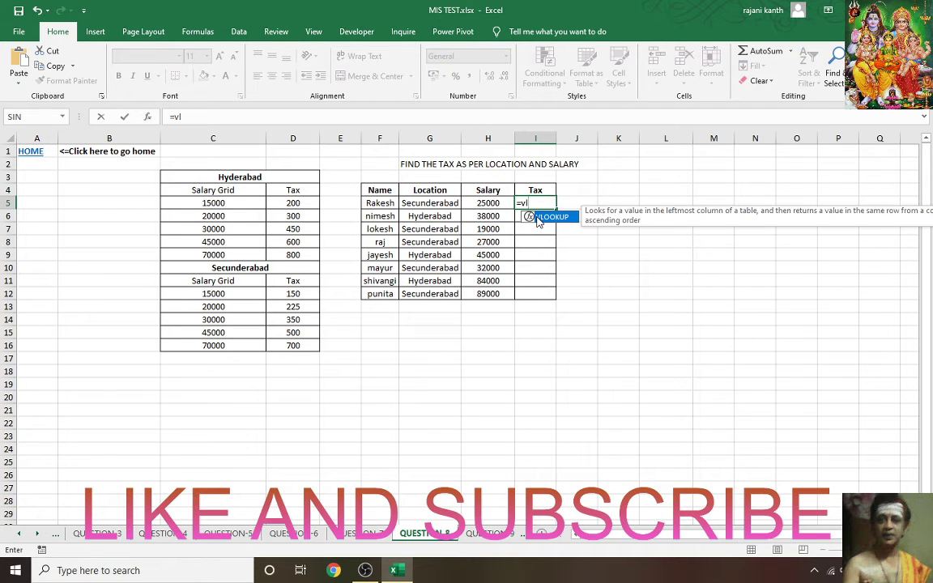
{"action": "key", "text": "Tab"}
{"action": "key", "text": "Left"}
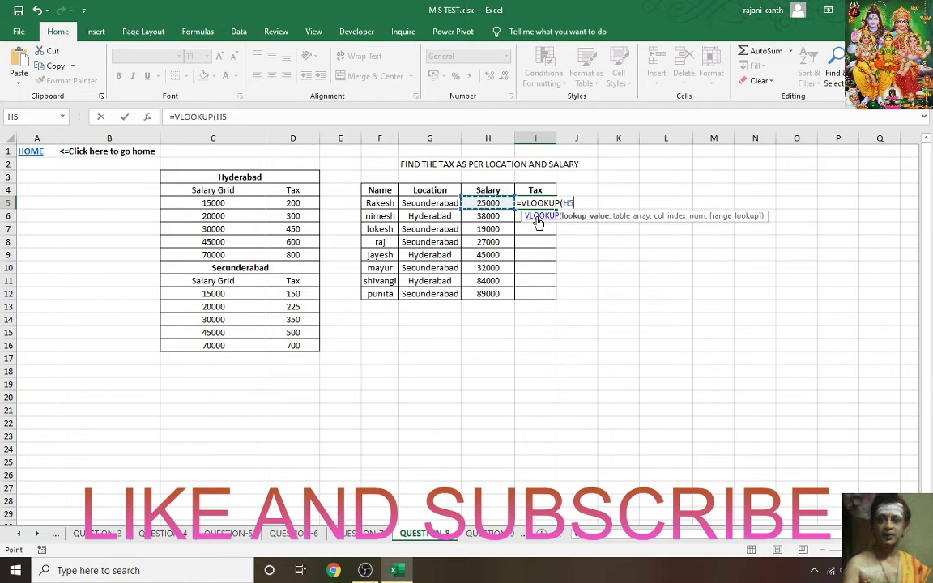
{"action": "type", "text": ","}
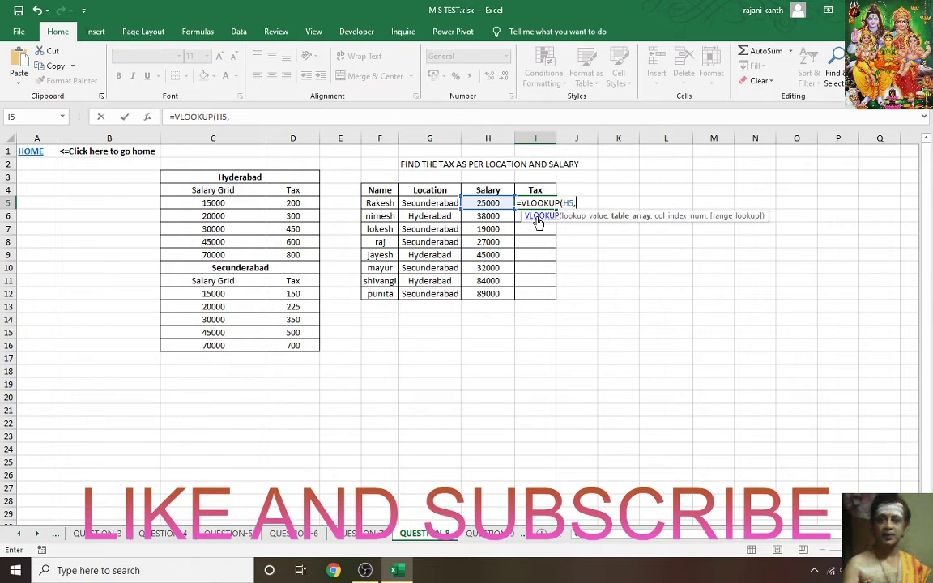
{"action": "key", "text": "F3"}
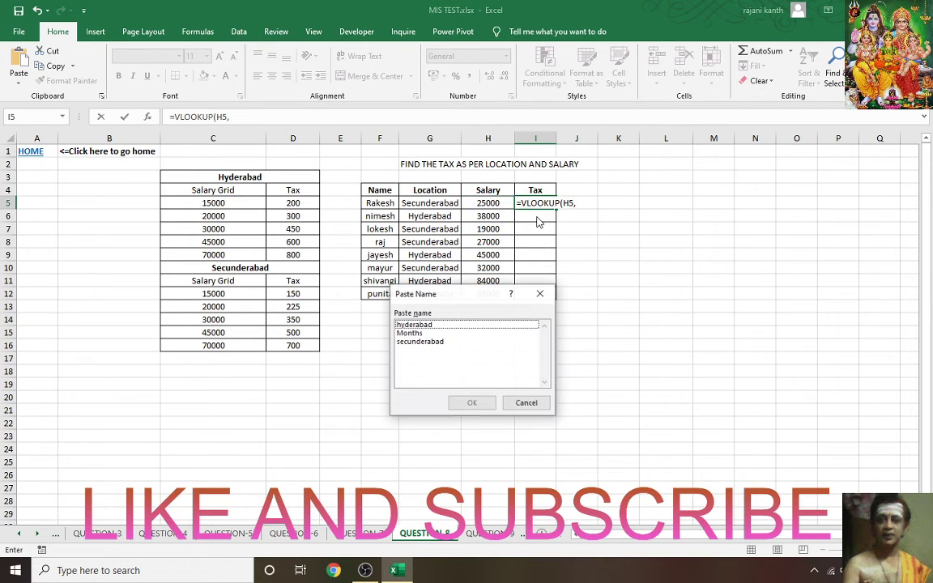
{"action": "left_click", "coordinate": [442, 326]}
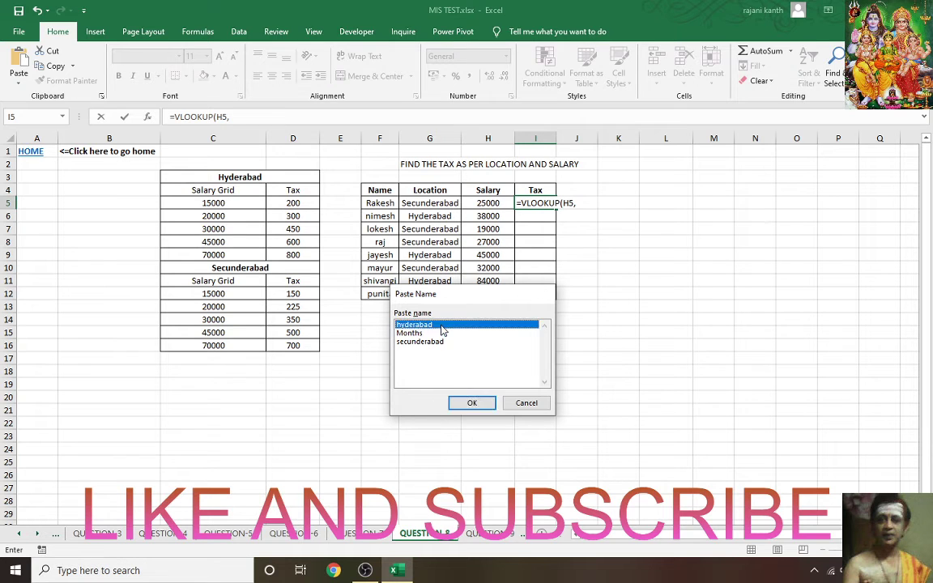
{"action": "double_click", "coordinate": [441, 327]}
{"action": "type", "text": ","}
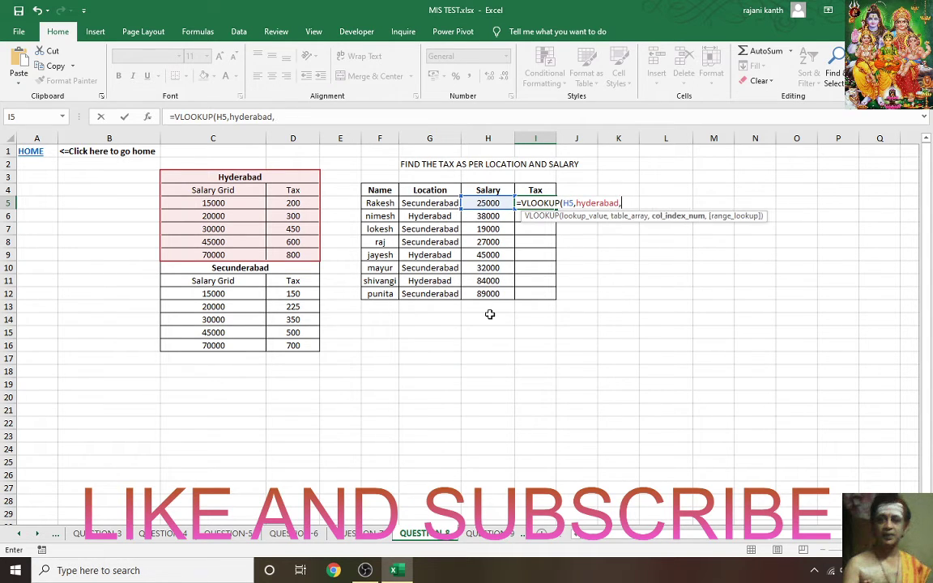
{"action": "type", "text": "2)"}
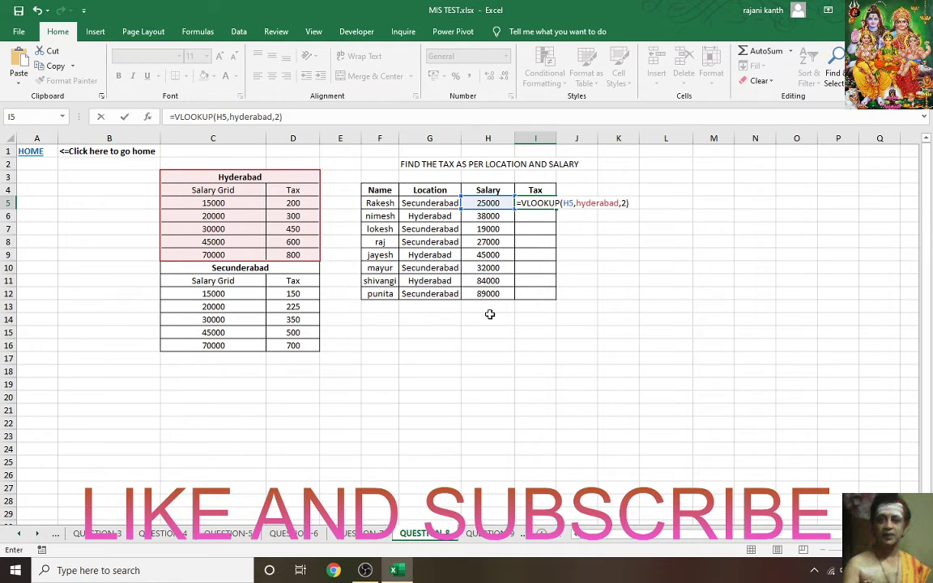
{"action": "key", "text": "Return"}
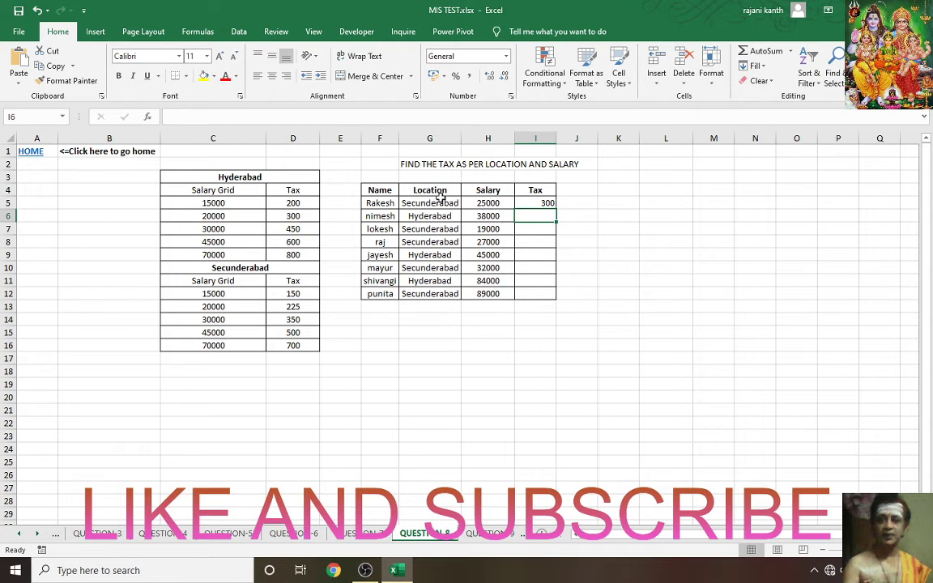
Step: Fill the formula down I5:I12 (300, 450, 200, 300, 600, 450, 800, 800) and reopen I5
{"action": "left_click", "coordinate": [541, 202]}
{"action": "double_click", "coordinate": [555, 208]}
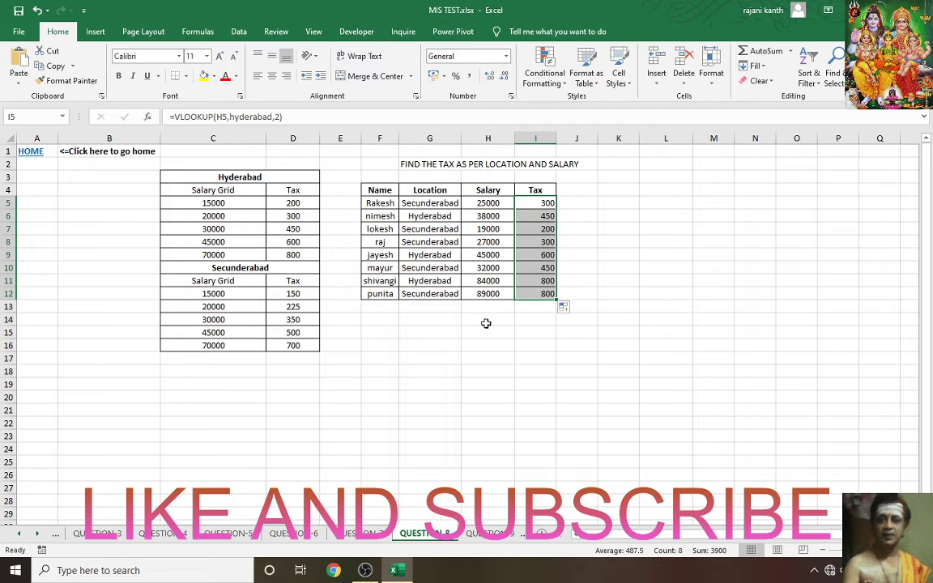
{"action": "left_click", "coordinate": [549, 204]}
{"action": "double_click", "coordinate": [550, 204]}
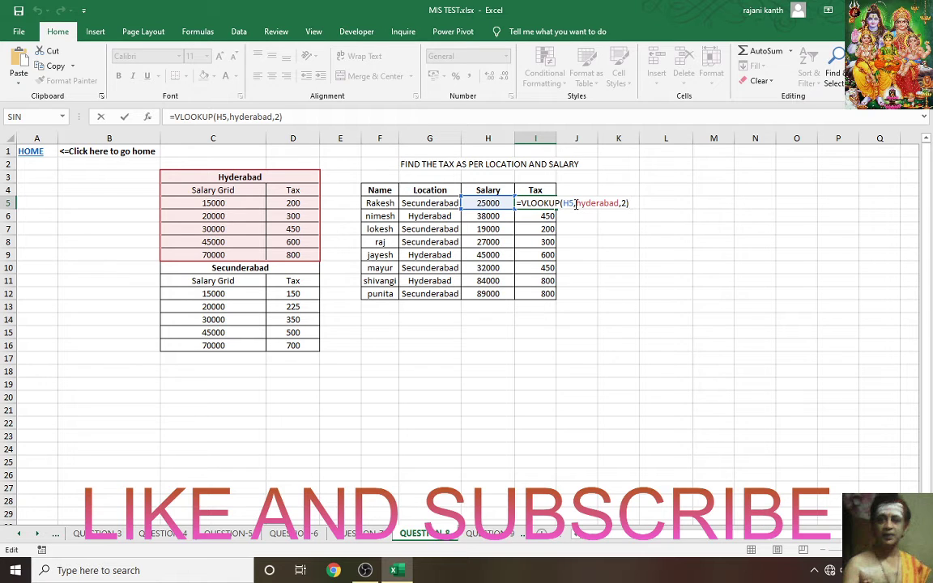
Step: Replace the hyderabad argument in I5's VLOOKUP with the location cell G5
{"action": "left_click_drag", "start_coordinate": [576, 203], "coordinate": [622, 203]}
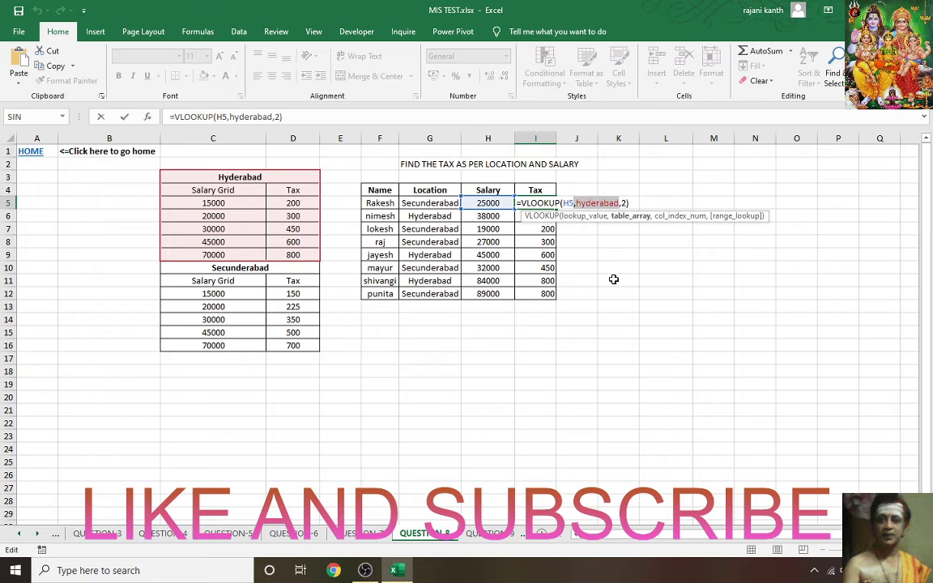
{"action": "key", "text": "BackSpace"}
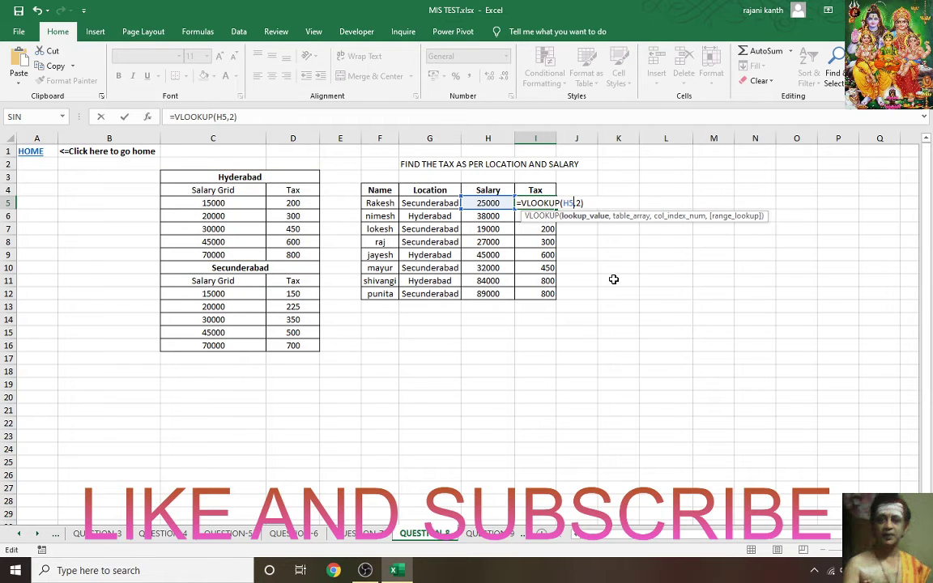
{"action": "left_click", "coordinate": [424, 203]}
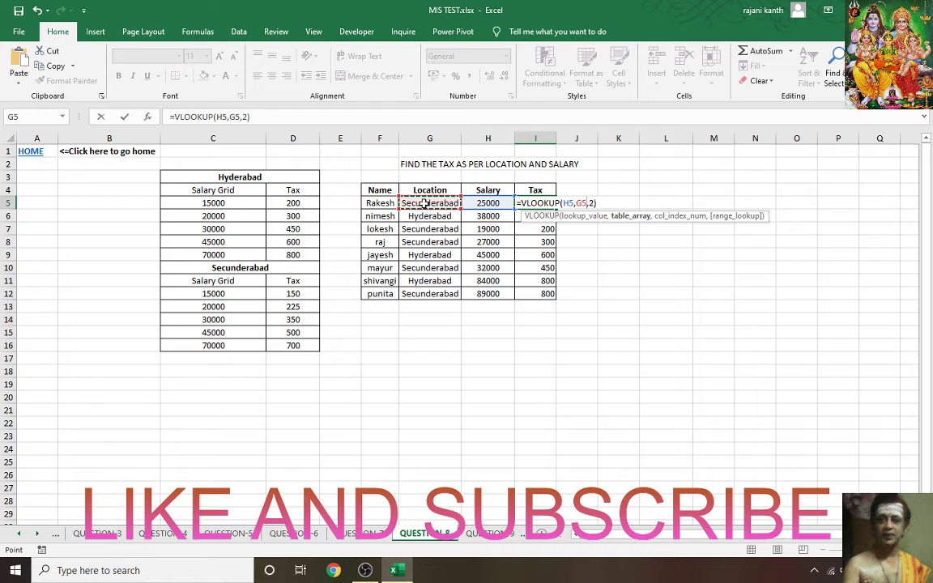
{"action": "key", "text": "Return"}
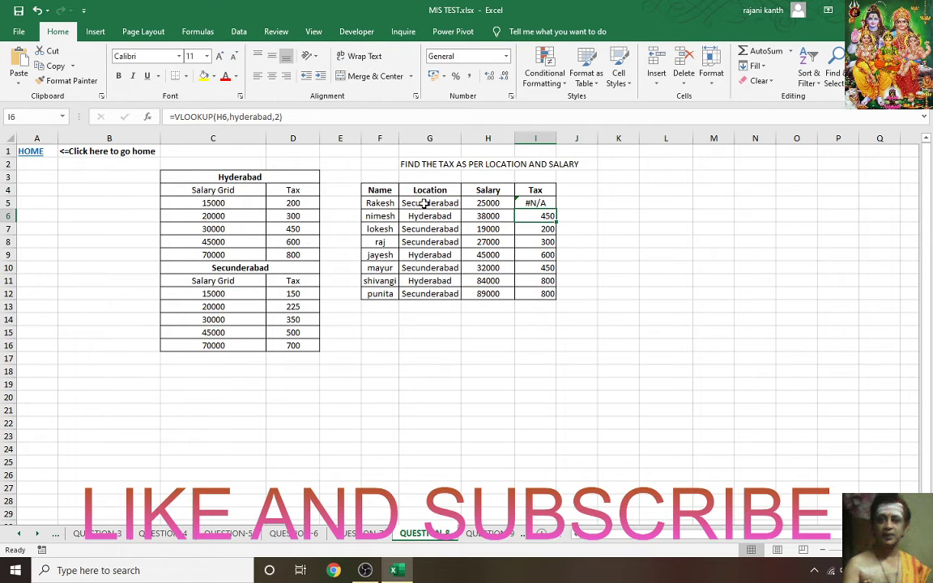
Step: Wrap G5 in INDIRECT for =VLOOKUP(H5,INDIRECT(G5),2) and fill it down to I12
{"action": "left_click", "coordinate": [544, 203]}
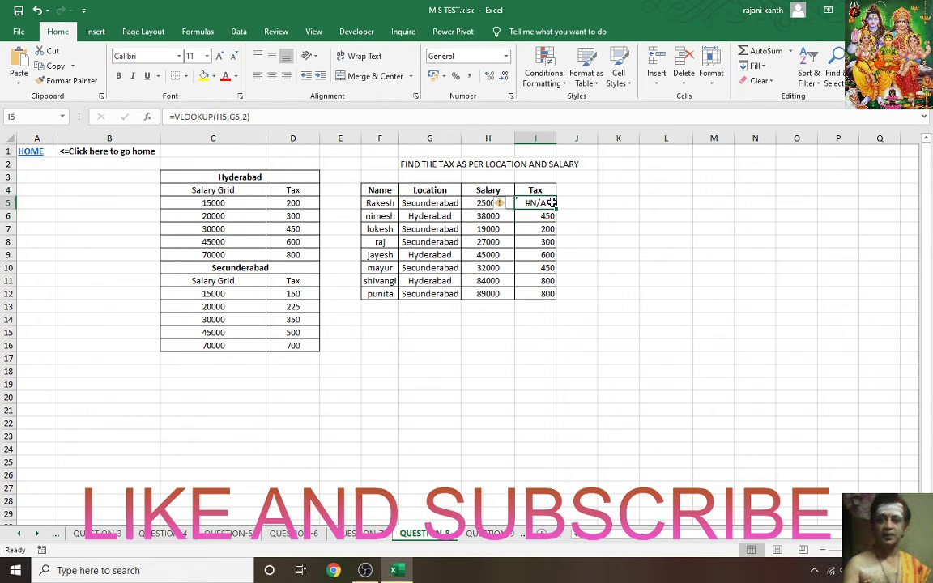
{"action": "double_click", "coordinate": [545, 202]}
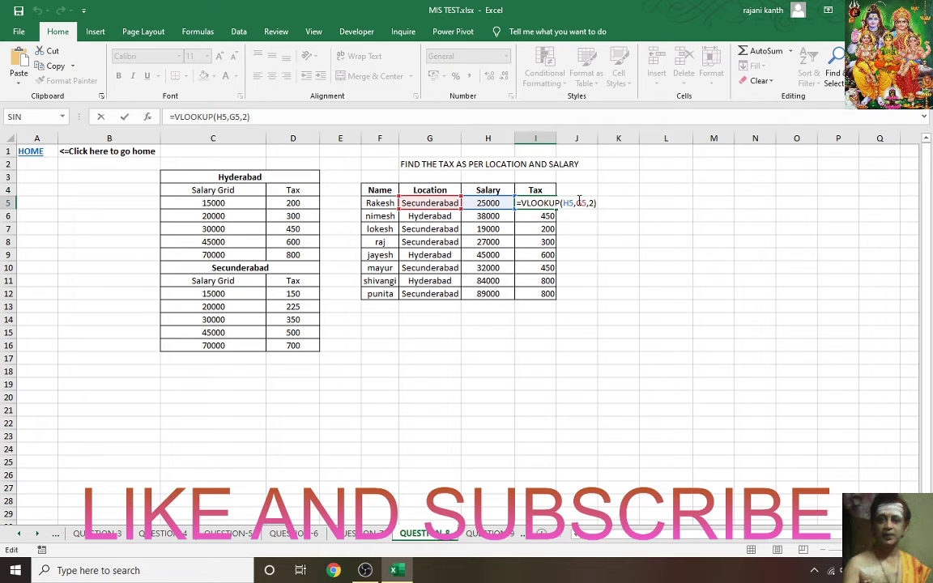
{"action": "left_click", "coordinate": [576, 203]}
{"action": "type", "text": "in"}
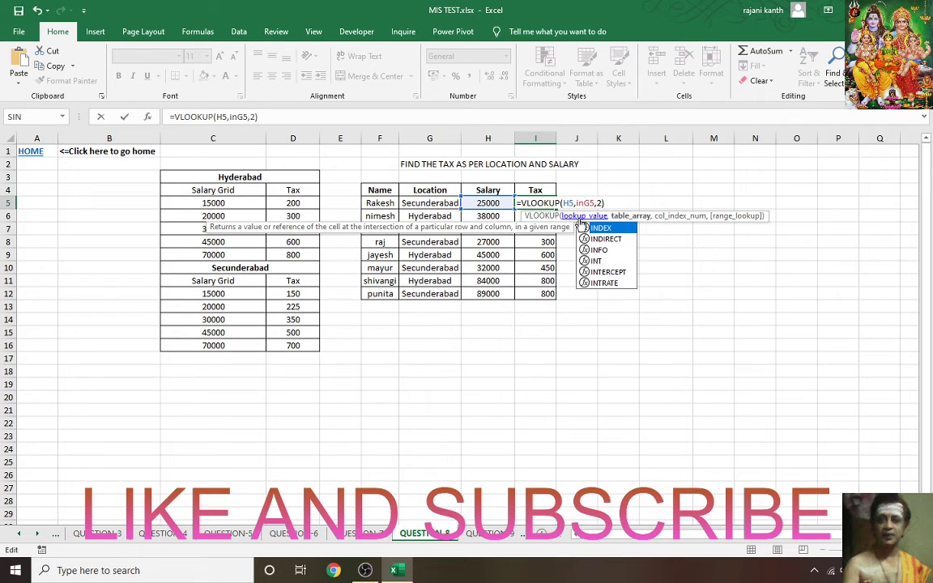
{"action": "key", "text": "Down"}
{"action": "key", "text": "Tab"}
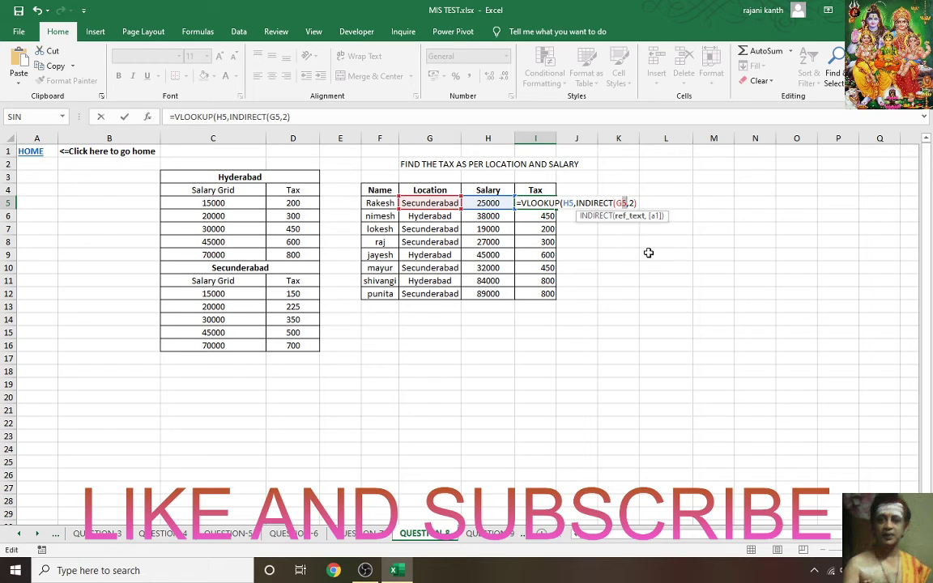
{"action": "key", "text": "Right"}
{"action": "type", "text": ")"}
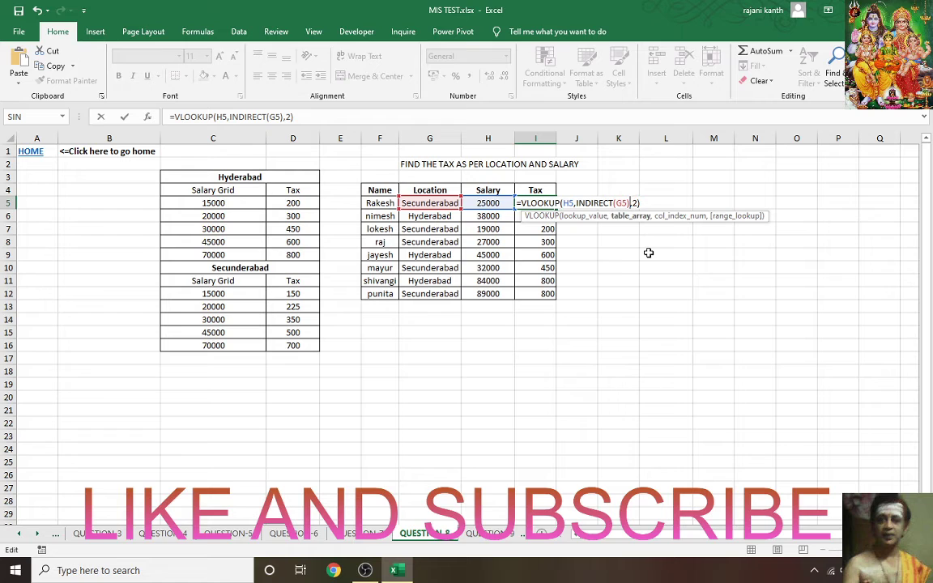
{"action": "key", "text": "ctrl+Return"}
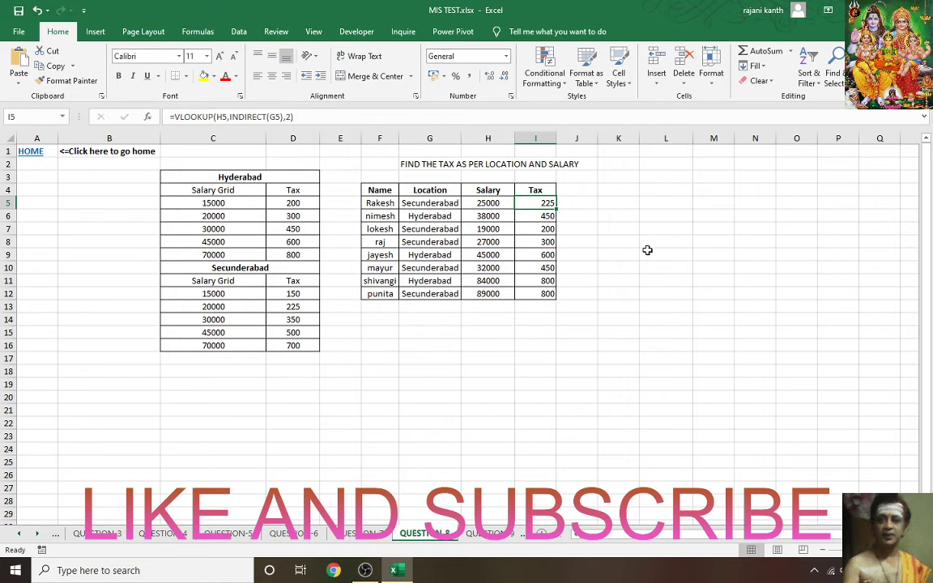
{"action": "double_click", "coordinate": [556, 209]}
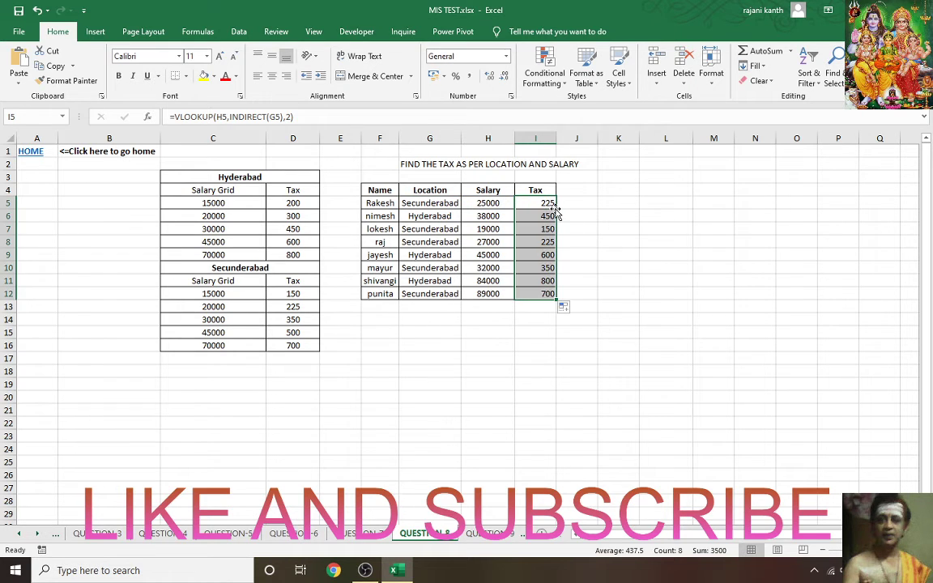
{"action": "scroll", "coordinate": [626, 305], "scroll_direction": "up", "scroll_amount": 3}
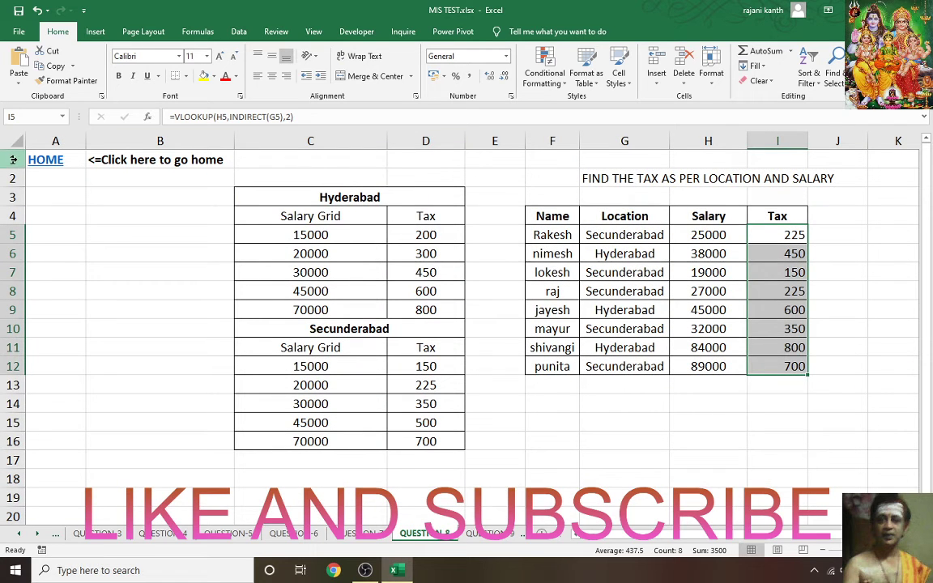
Step: Open the QUESTION-9 sheet and clear the existing DGET formula from B4
{"action": "left_click", "coordinate": [42, 162]}
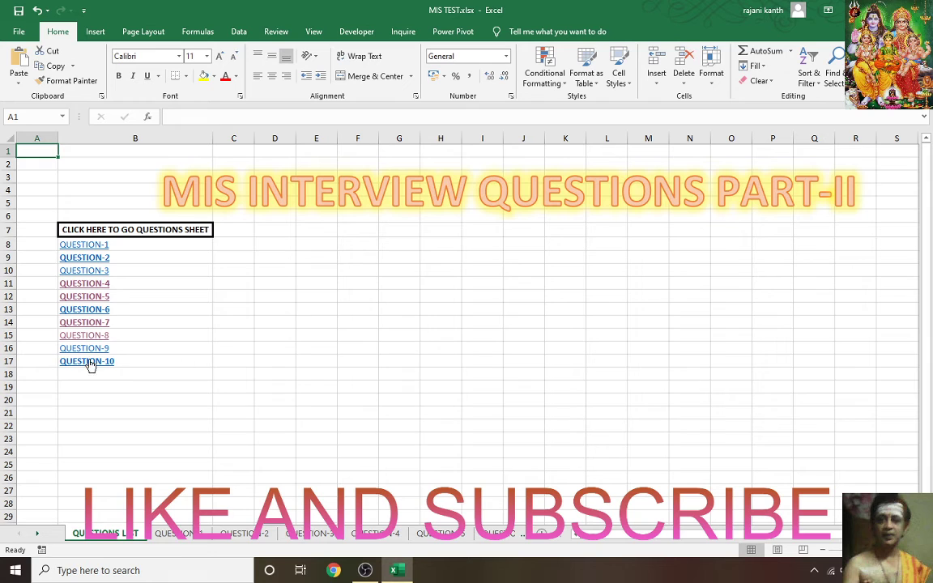
{"action": "left_click", "coordinate": [91, 353]}
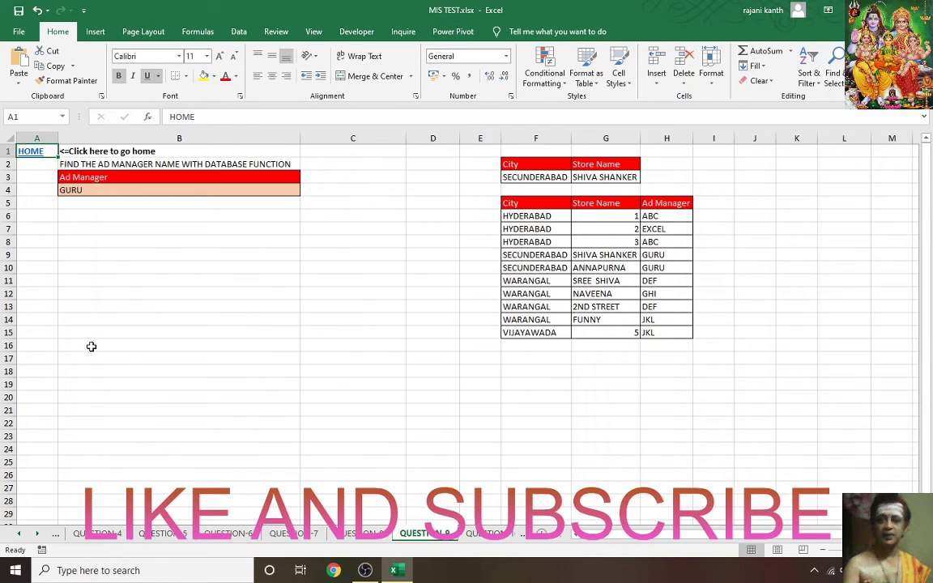
{"action": "left_click", "coordinate": [285, 394]}
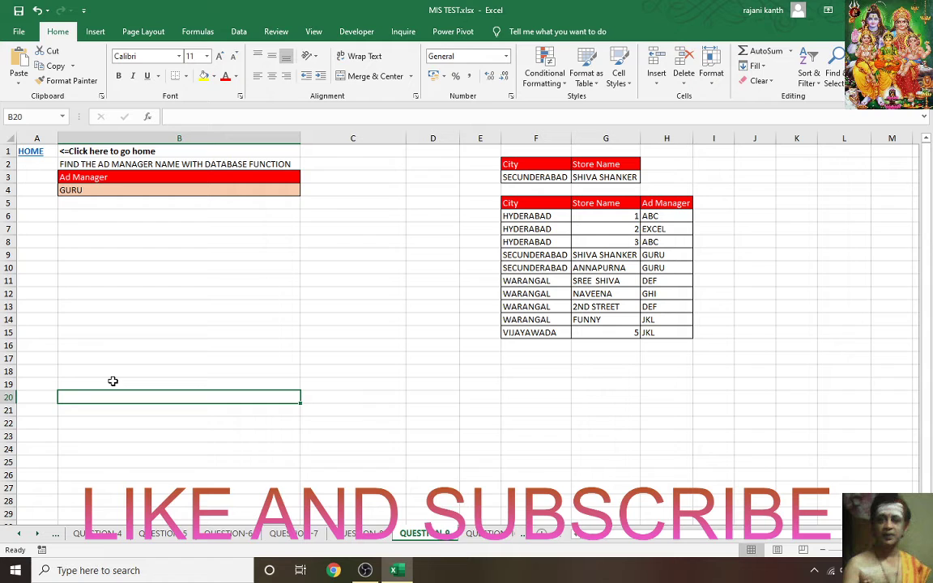
{"action": "left_click", "coordinate": [121, 204]}
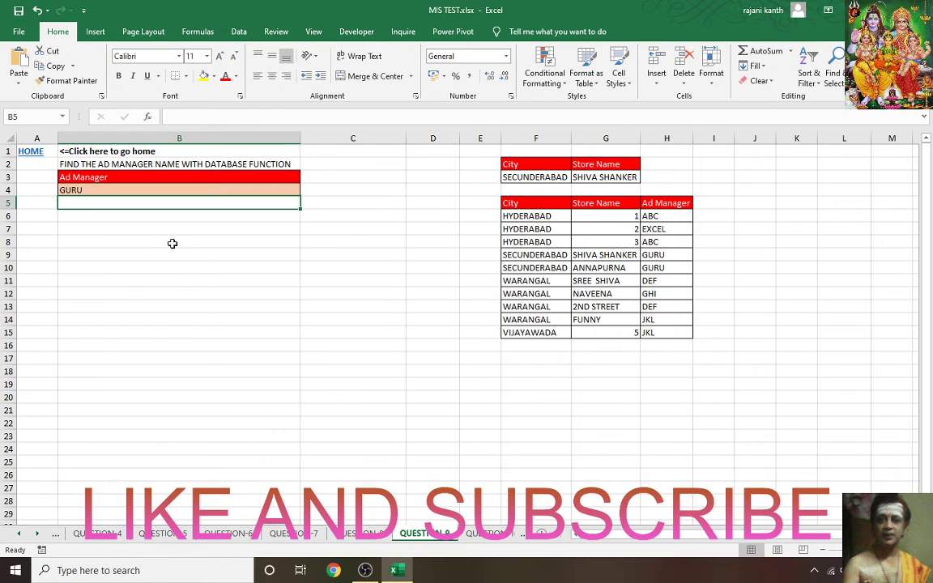
{"action": "type", "text": "="}
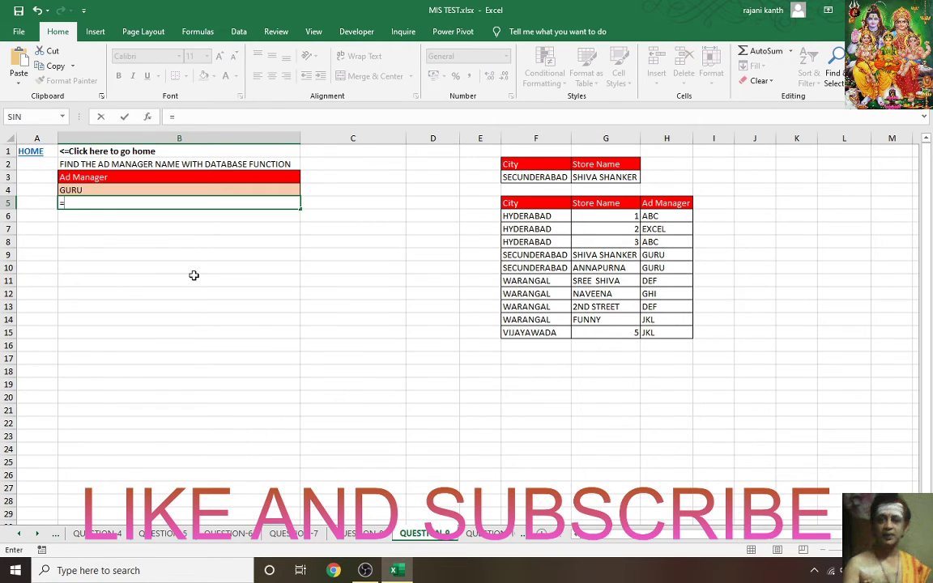
{"action": "key", "text": "Up"}
{"action": "key", "text": "Escape"}
{"action": "key", "text": "Up"}
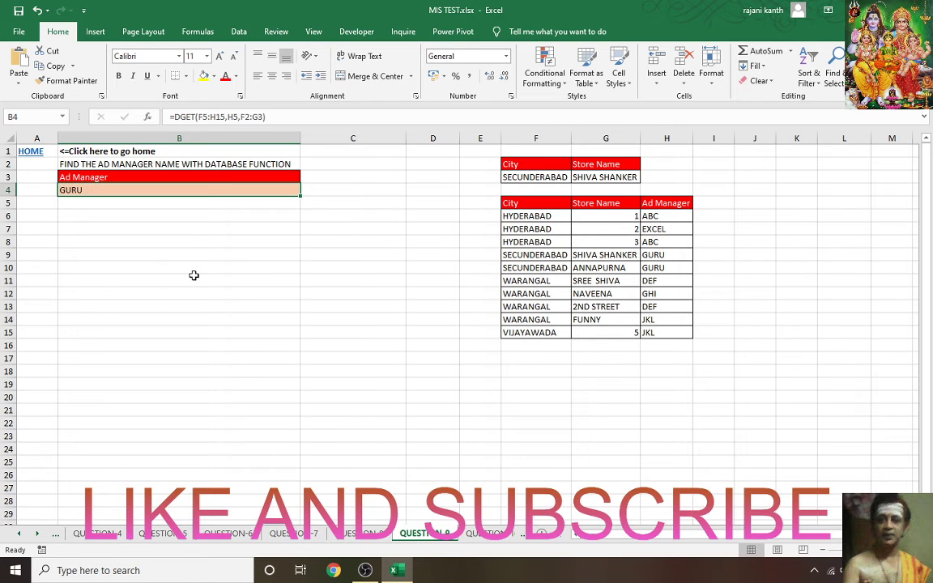
{"action": "key", "text": "Delete"}
{"action": "type", "text": "="}
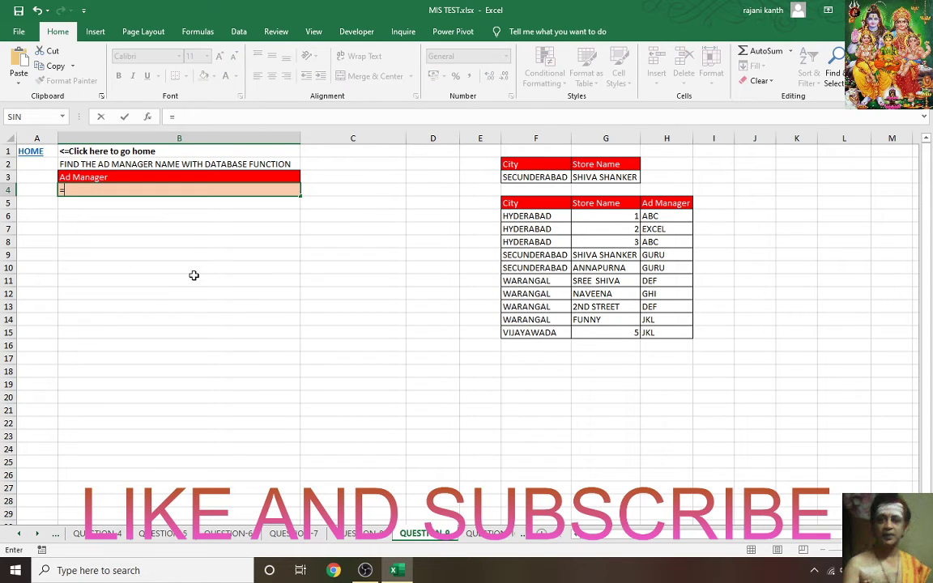
{"action": "key", "text": "Escape"}
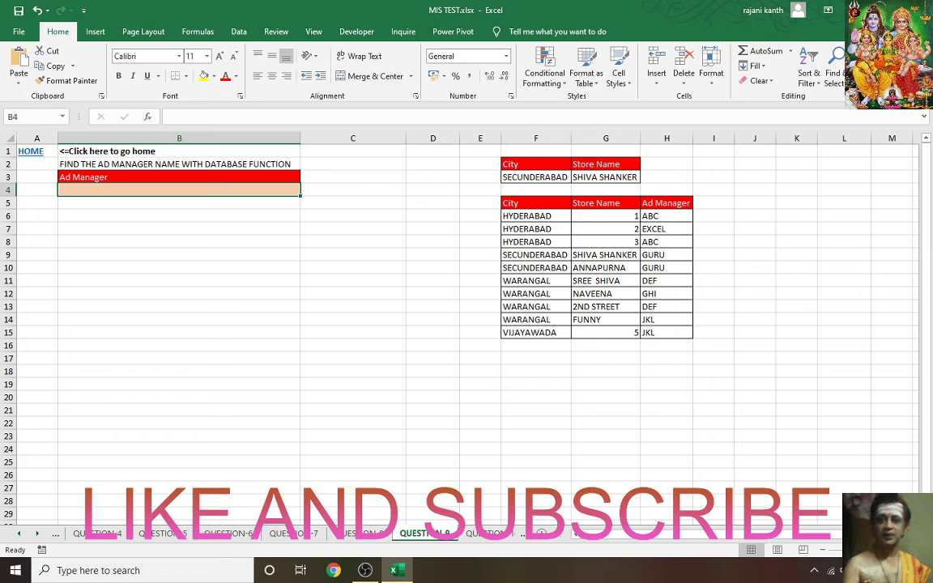
{"action": "scroll", "coordinate": [540, 418], "scroll_direction": "up", "scroll_amount": 8, "text": "ctrl"}
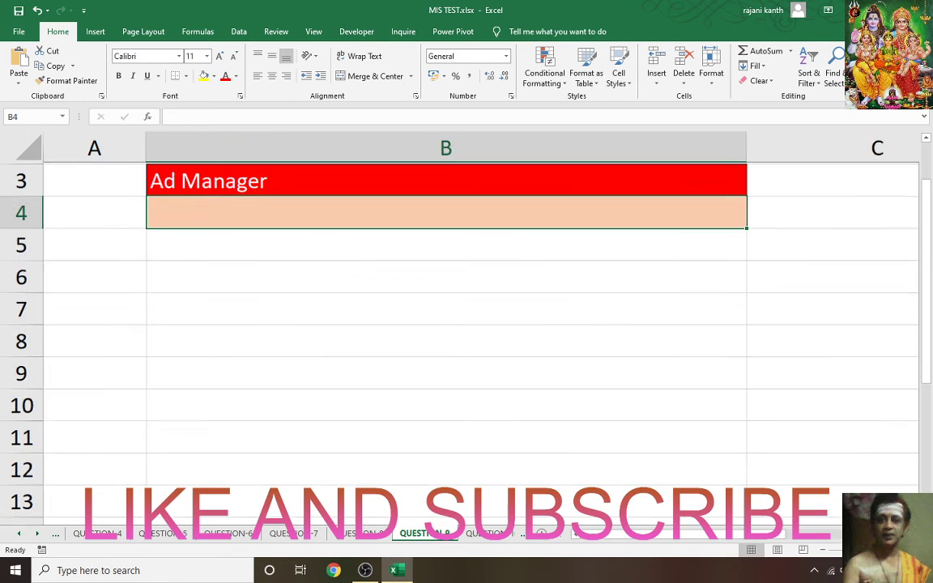
{"action": "scroll", "coordinate": [526, 417], "scroll_direction": "up", "scroll_amount": 1}
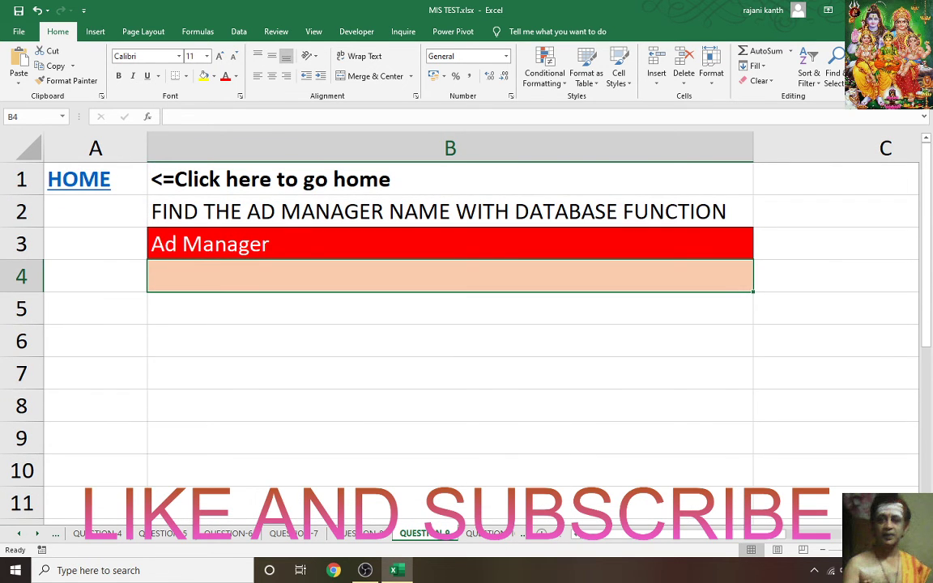
{"action": "scroll", "coordinate": [308, 255], "scroll_direction": "down", "scroll_amount": 5, "text": "ctrl"}
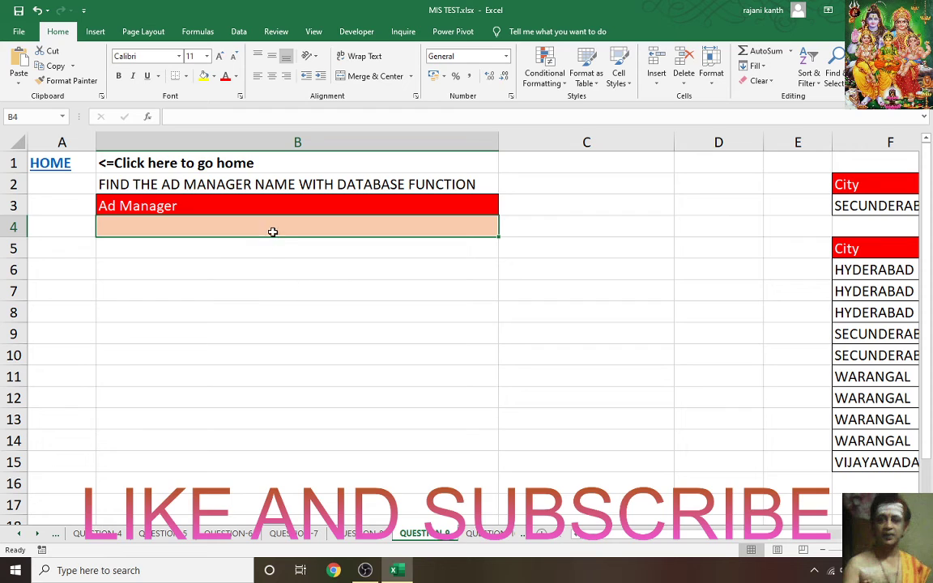
Step: Start =DGET( in B4 with database F5:H15 and field number 3
{"action": "type", "text": "=dg"}
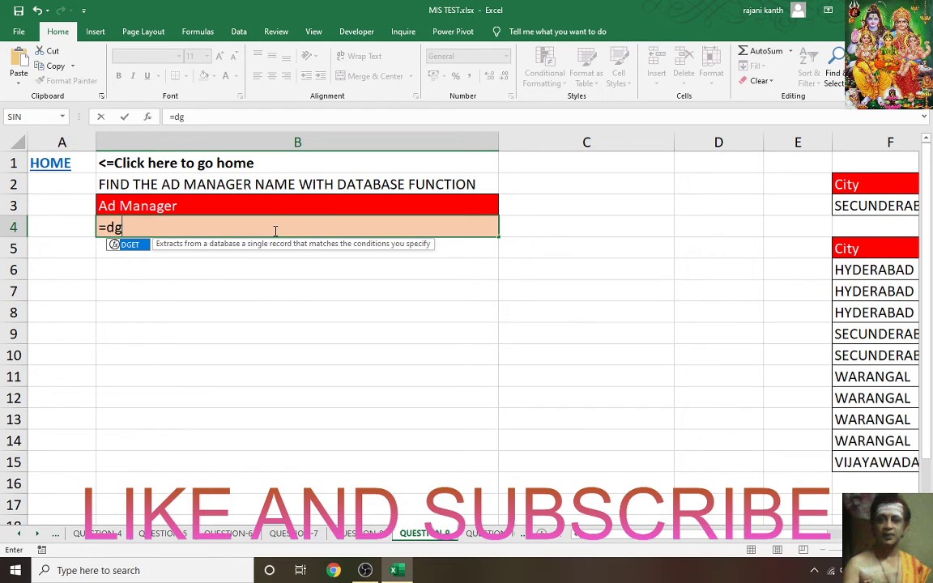
{"action": "key", "text": "Tab"}
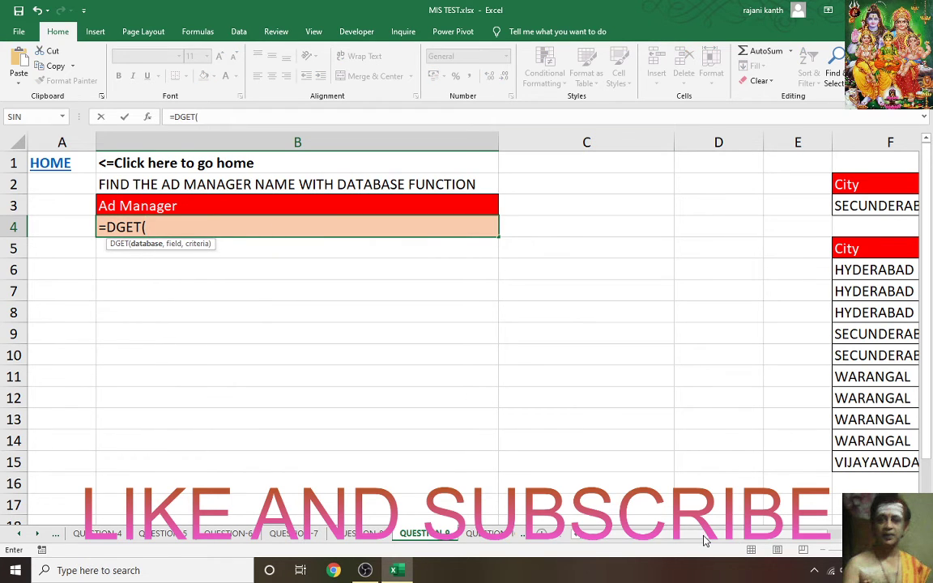
{"action": "left_click_drag", "start_coordinate": [631, 533], "coordinate": [729, 541]}
{"action": "left_click", "coordinate": [407, 252]}
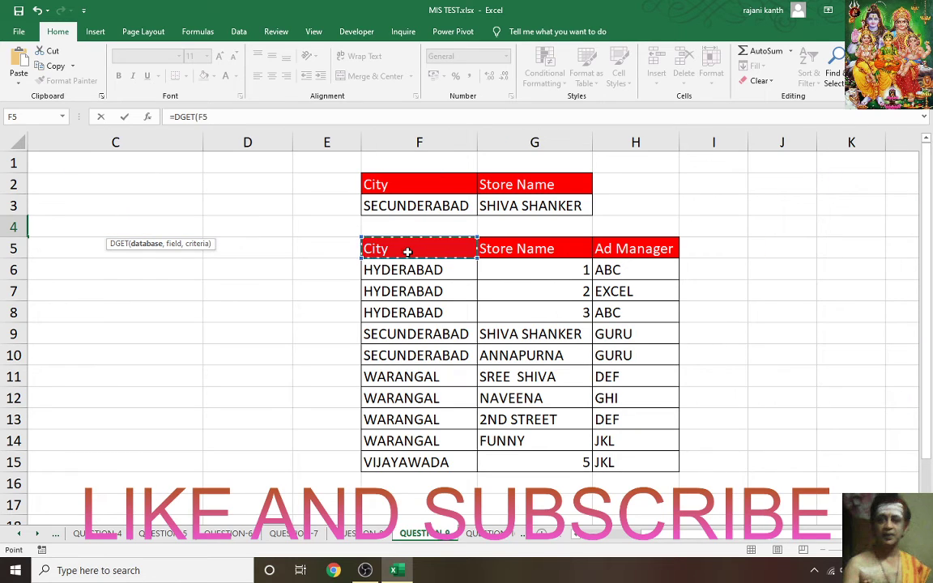
{"action": "key", "text": "ctrl+shift+Right"}
{"action": "key", "text": "ctrl+shift+Down"}
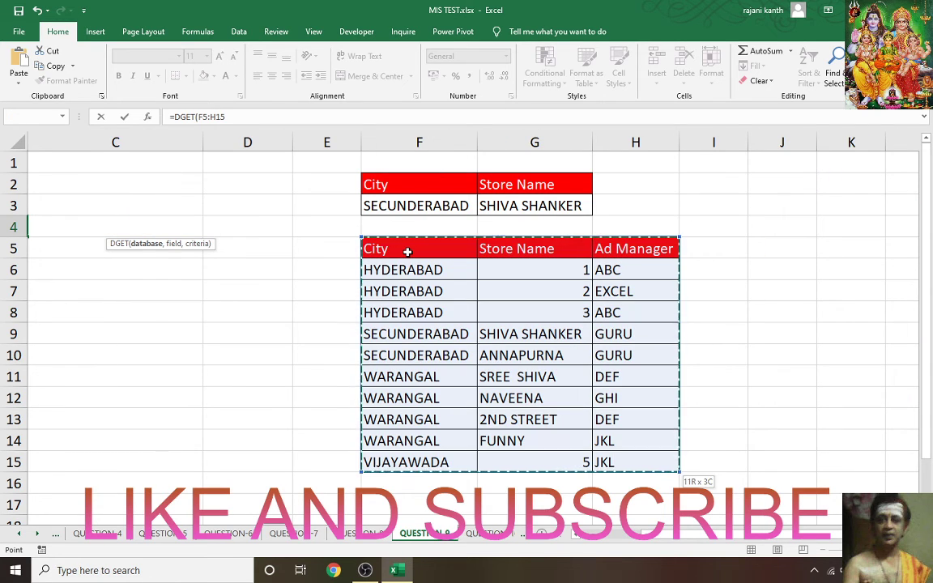
{"action": "scroll", "coordinate": [407, 252], "scroll_direction": "left", "scroll_amount": 2}
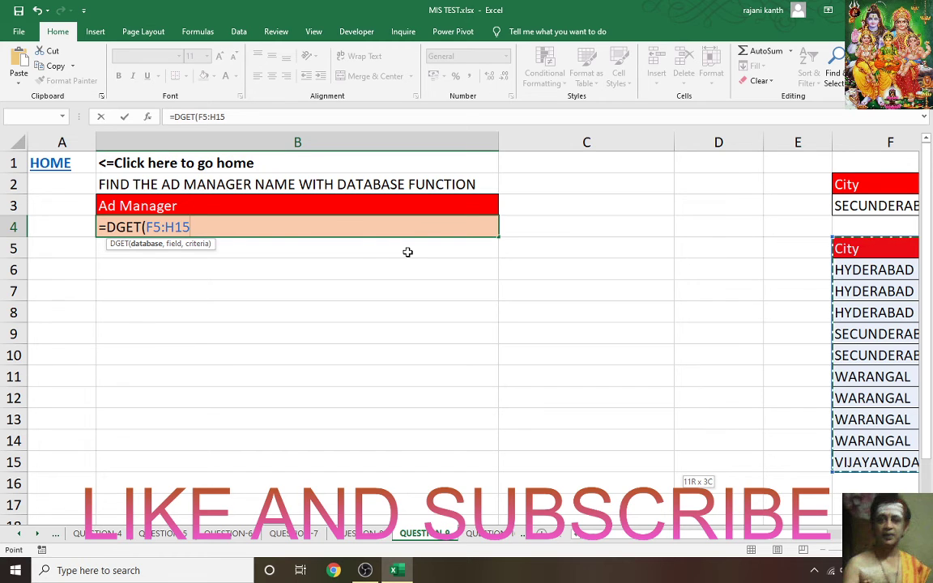
{"action": "type", "text": ","}
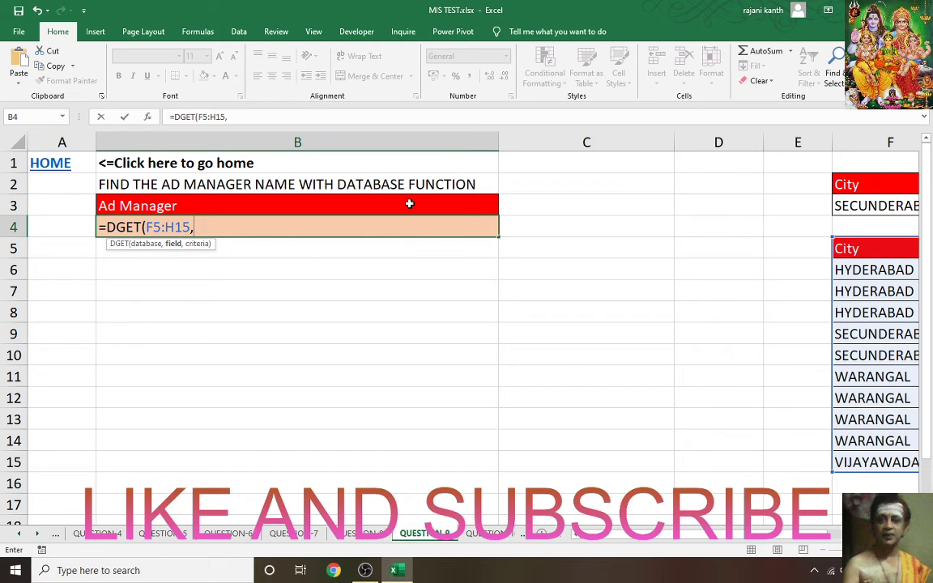
{"action": "scroll", "coordinate": [660, 545], "scroll_direction": "right", "scroll_amount": 2}
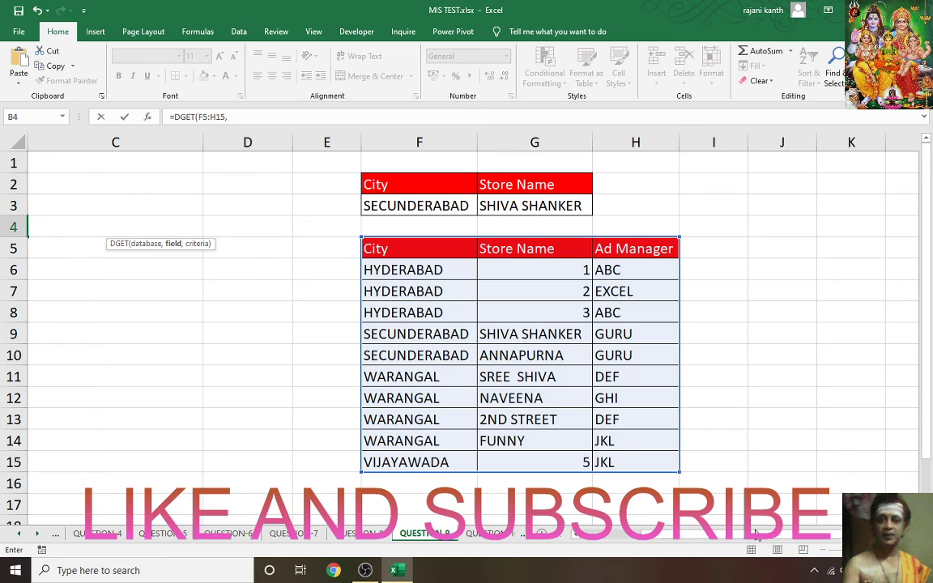
{"action": "left_click", "coordinate": [650, 248]}
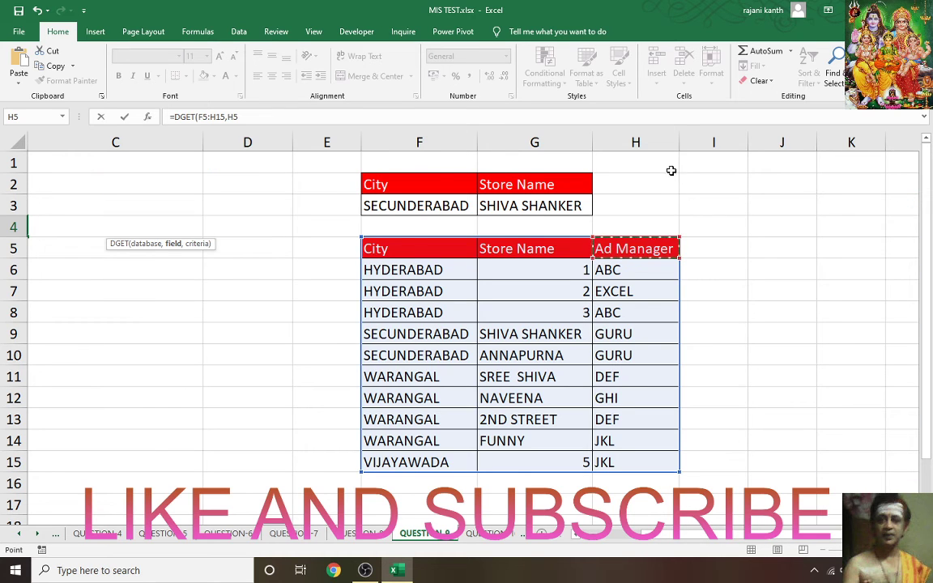
{"action": "scroll", "coordinate": [757, 542], "scroll_direction": "left", "scroll_amount": 2}
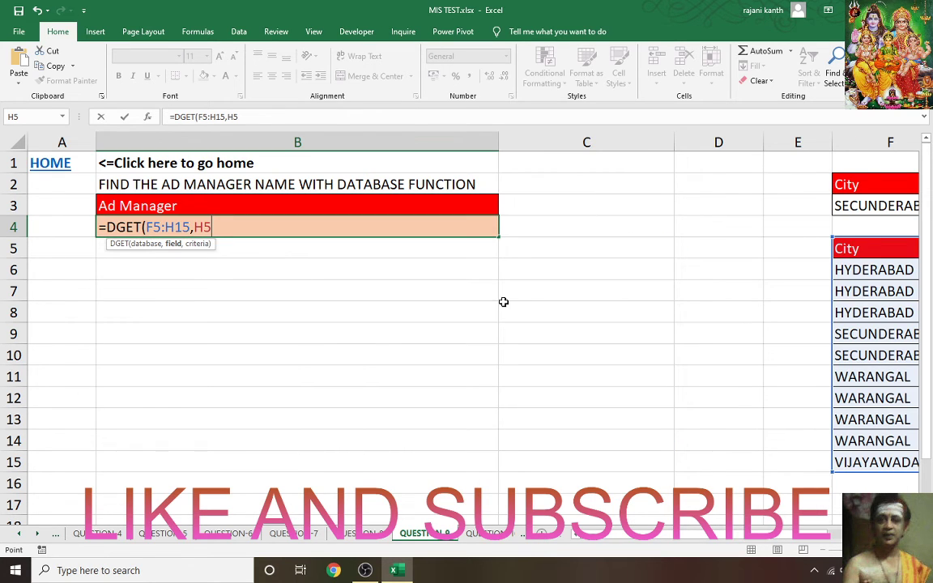
{"action": "key", "text": "BackSpace"}
{"action": "key", "text": "BackSpace"}
{"action": "type", "text": "3"}
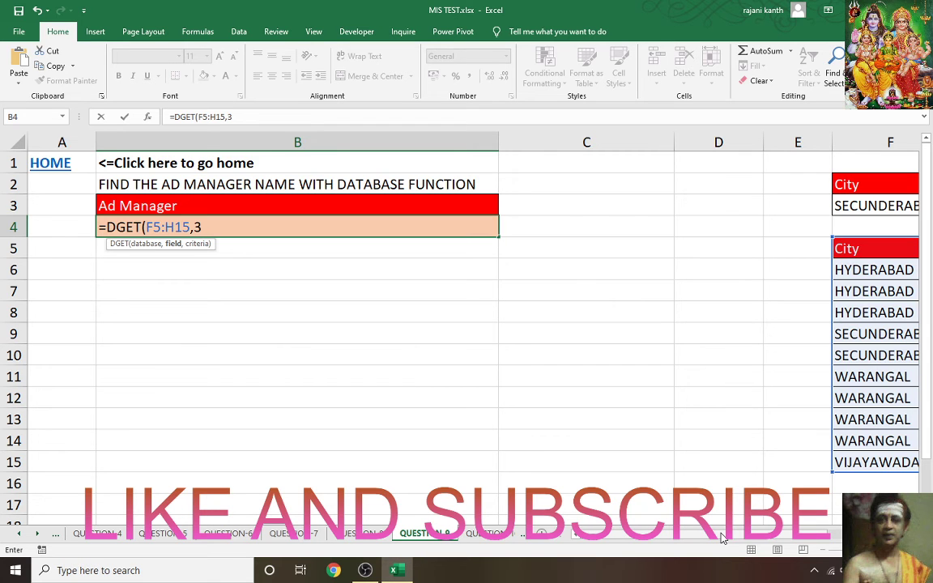
Step: Add the criteria range F2:G3 and commit, so B4 returns GURU
{"action": "scroll", "coordinate": [749, 538], "scroll_direction": "right", "scroll_amount": 1}
{"action": "scroll", "coordinate": [750, 538], "scroll_direction": "right", "scroll_amount": 1}
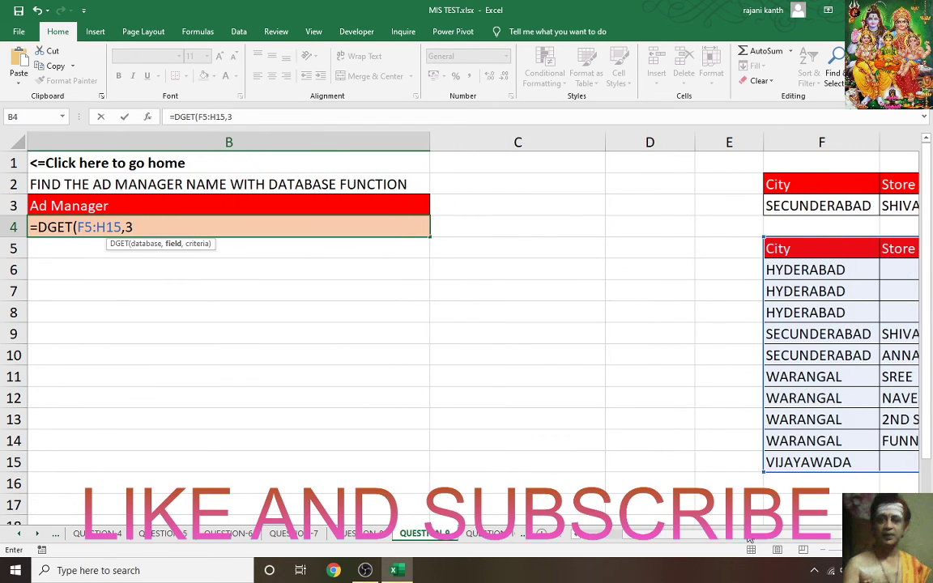
{"action": "type", "text": ","}
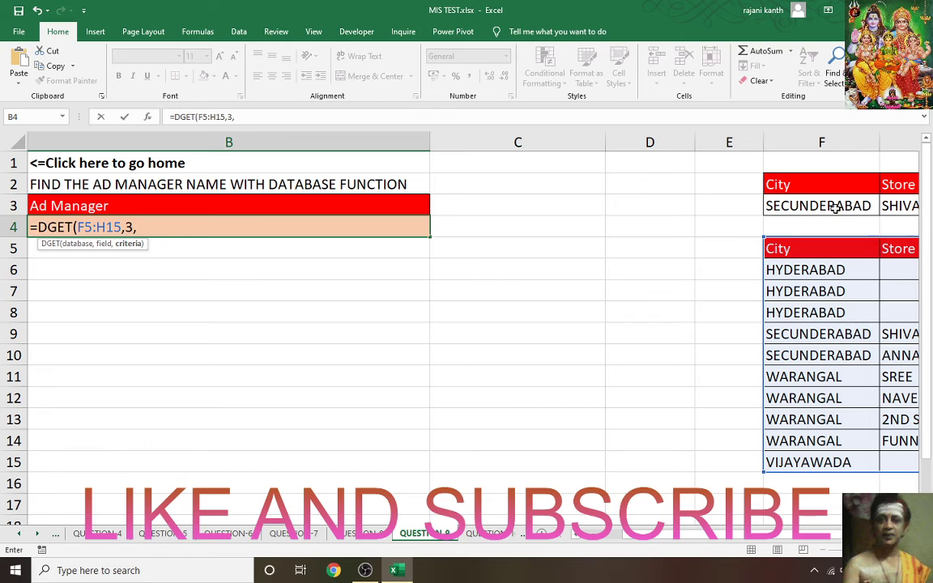
{"action": "scroll", "coordinate": [706, 540], "scroll_direction": "right", "scroll_amount": 1}
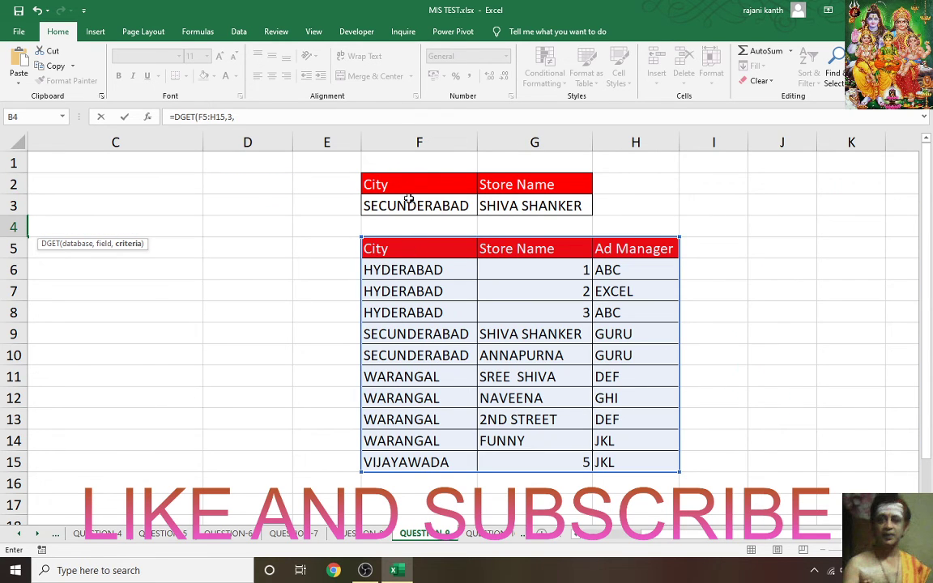
{"action": "left_click", "coordinate": [440, 185]}
{"action": "left_click_drag", "start_coordinate": [439, 184], "coordinate": [544, 205]}
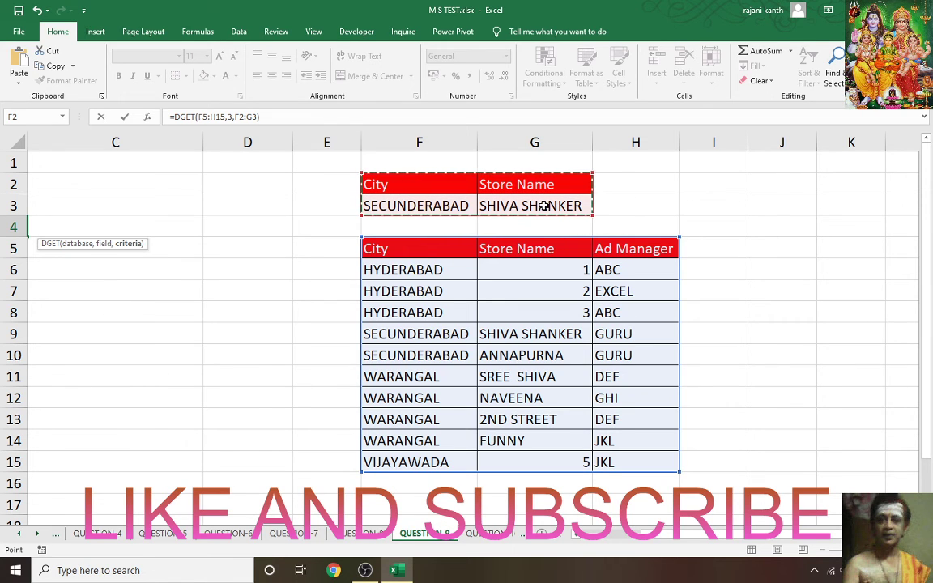
{"action": "key", "text": "Return"}
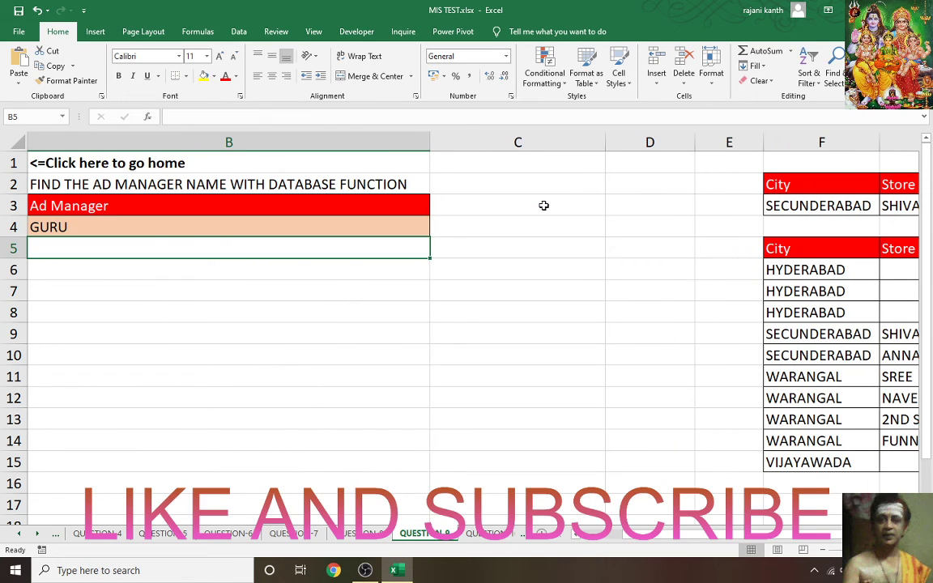
Step: Check B4's finished formula, then go through HOME to the QUESTION-10 lowest-bid sheet
{"action": "left_click", "coordinate": [146, 223]}
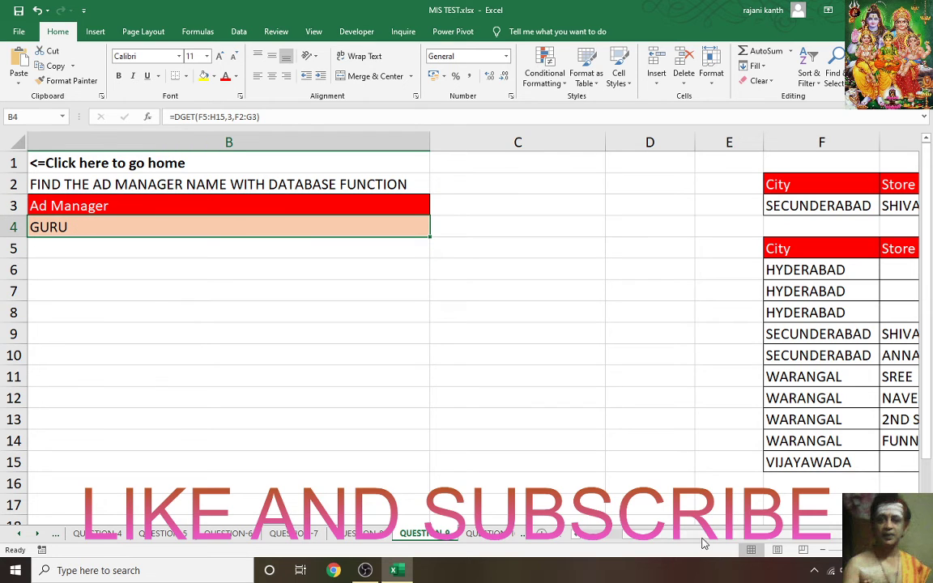
{"action": "scroll", "coordinate": [616, 535], "scroll_direction": "left", "scroll_amount": 1}
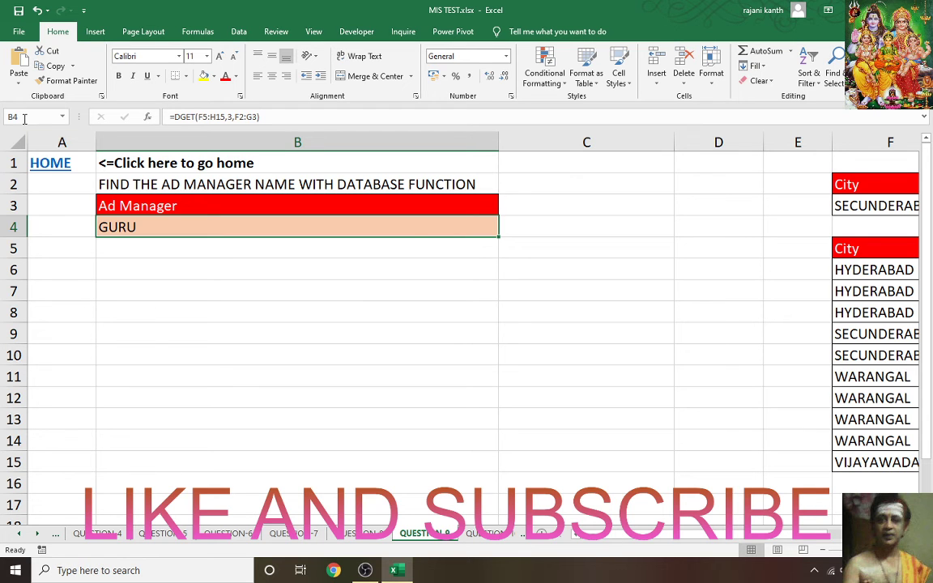
{"action": "left_click", "coordinate": [46, 164]}
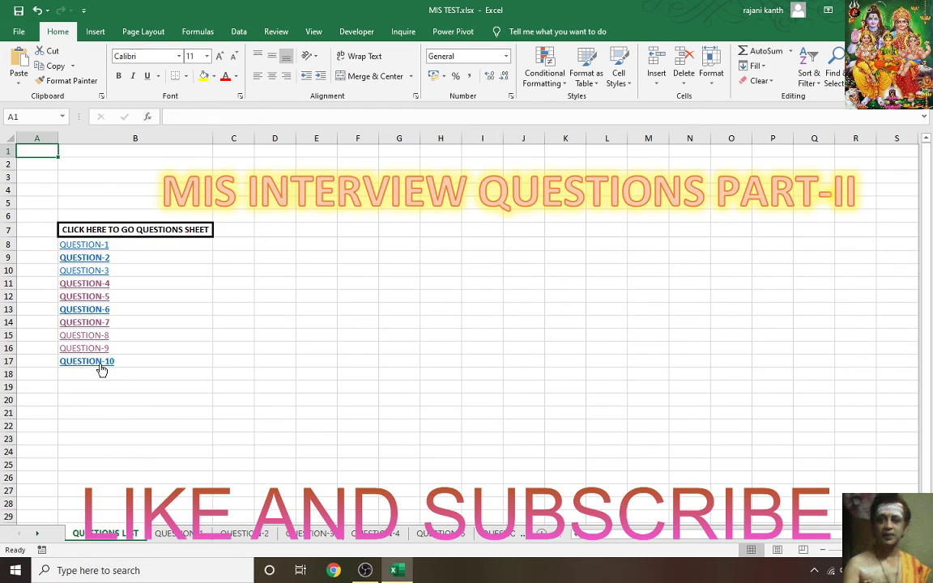
{"action": "left_click", "coordinate": [99, 363]}
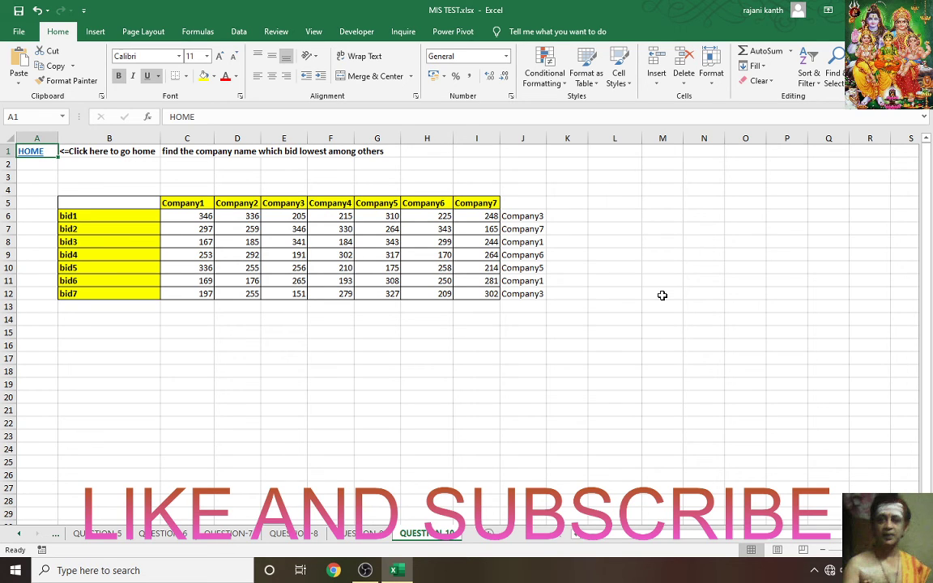
Step: Enter =MIN(C6:H6) in L6 and fill it down to L12, giving minimums 205, 259, 167, 170, 175, 169, 151
{"action": "left_click", "coordinate": [599, 215]}
{"action": "type", "text": "min"}
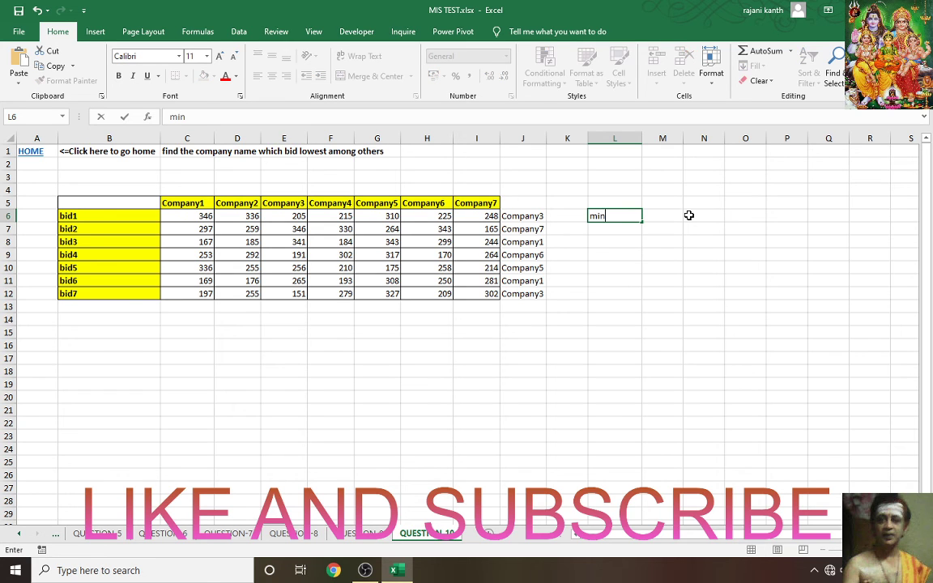
{"action": "key", "text": "BackSpace"}
{"action": "key", "text": "BackSpace"}
{"action": "key", "text": "BackSpace"}
{"action": "type", "text": "=min"}
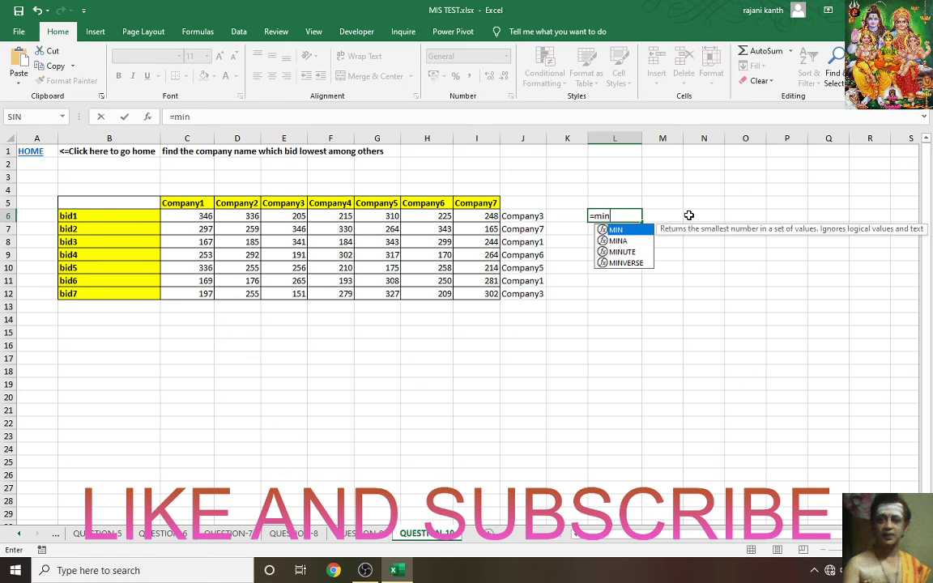
{"action": "key", "text": "Tab"}
{"action": "key", "text": "Left"}
{"action": "key", "text": "Left"}
{"action": "key", "text": "Left"}
{"action": "key", "text": "Left"}
{"action": "key", "text": "Left"}
{"action": "key", "text": "Left"}
{"action": "key", "text": "Left"}
{"action": "key", "text": "Left"}
{"action": "key", "text": "Left"}
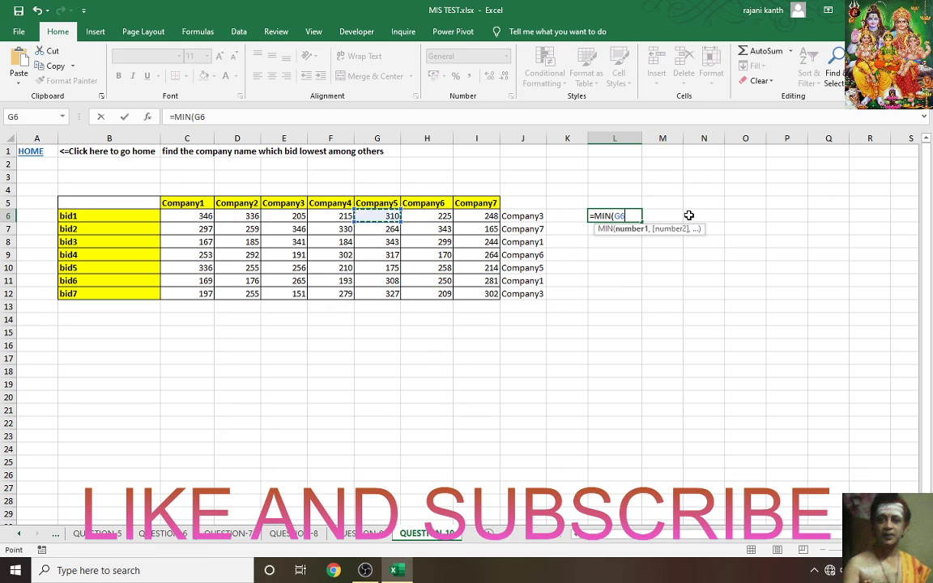
{"action": "key", "text": "shift+Right"}
{"action": "key", "text": "shift+Right"}
{"action": "key", "text": "shift+Right"}
{"action": "key", "text": "shift+Right"}
{"action": "key", "text": "shift+Right"}
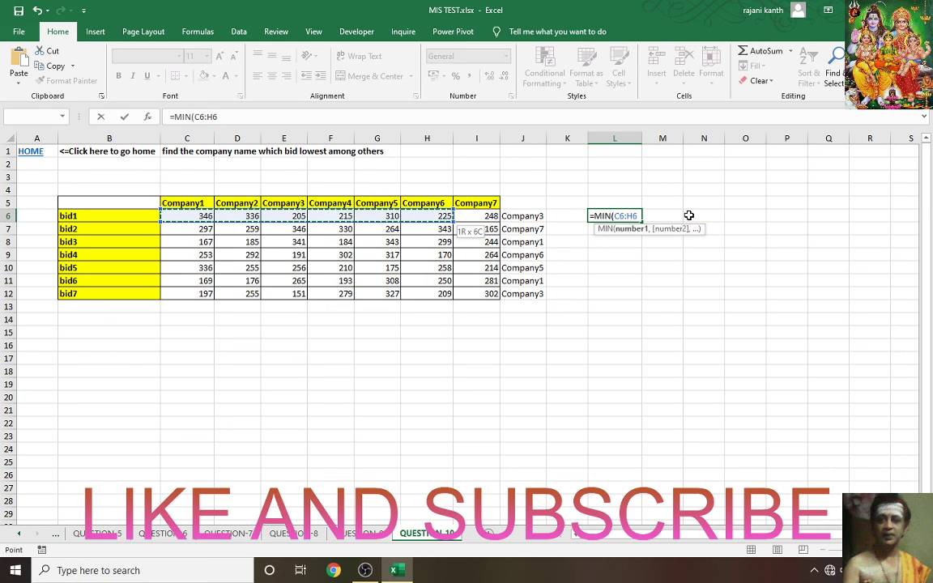
{"action": "type", "text": ")"}
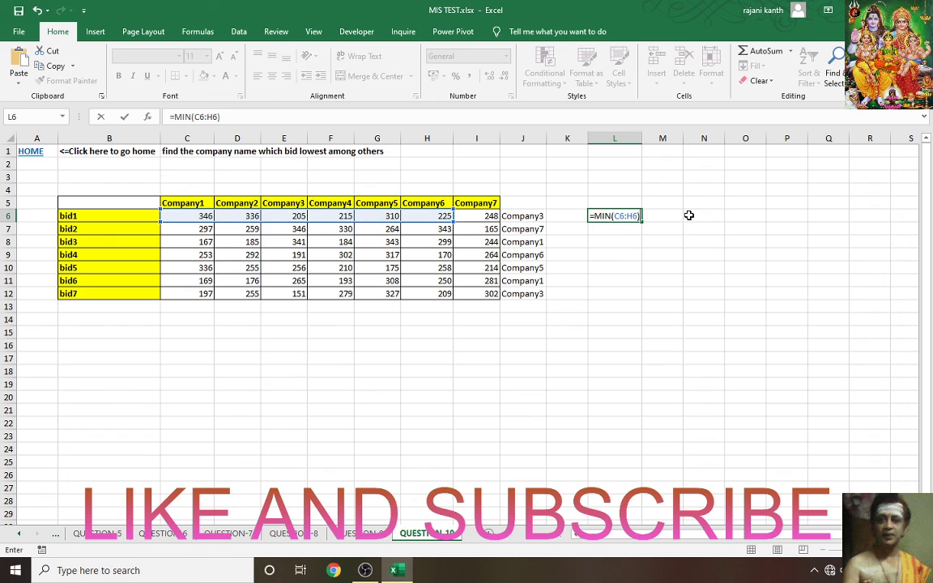
{"action": "key", "text": "ctrl+Return"}
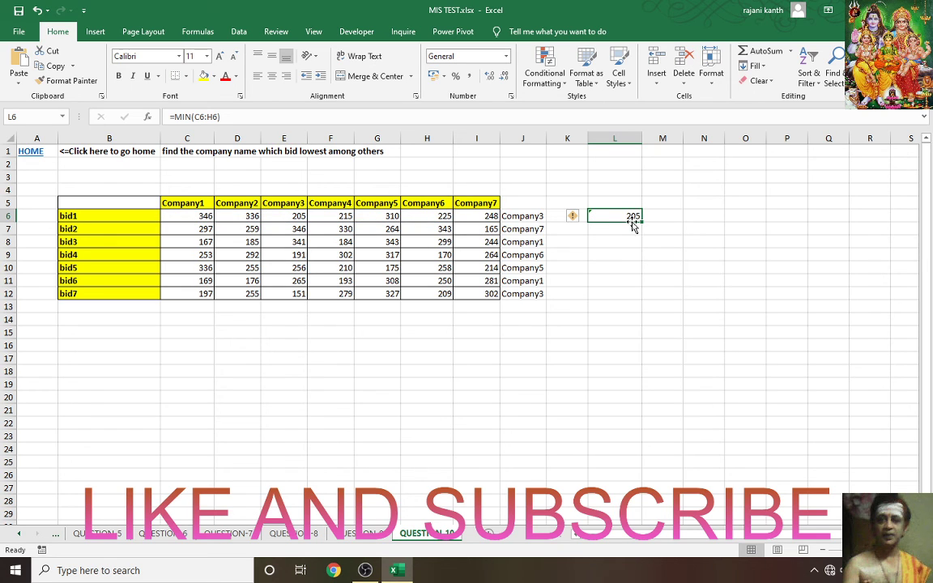
{"action": "left_click_drag", "start_coordinate": [639, 218], "coordinate": [645, 298]}
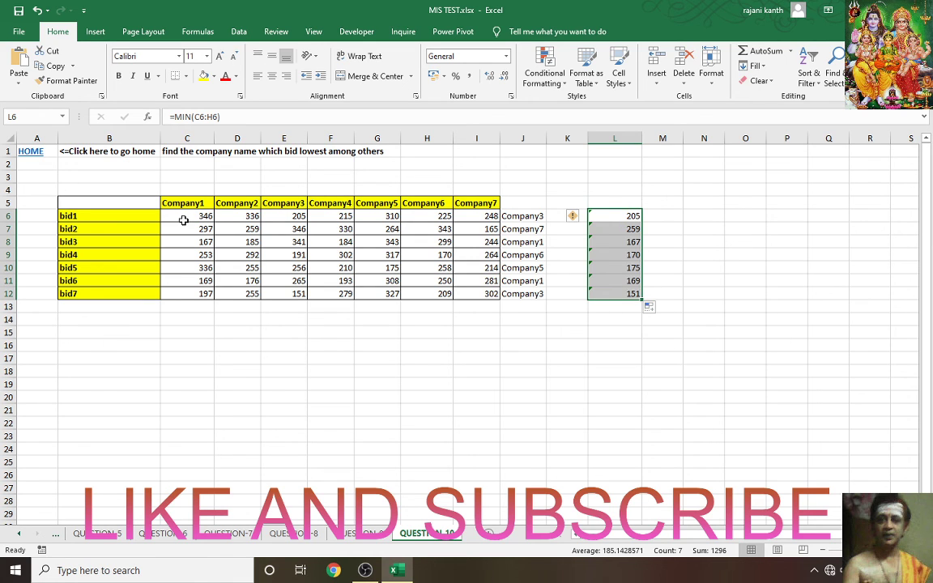
Step: Wrap L6's MIN in MATCH, looking it up in bid1's amounts with exact match 0
{"action": "left_click", "coordinate": [604, 216]}
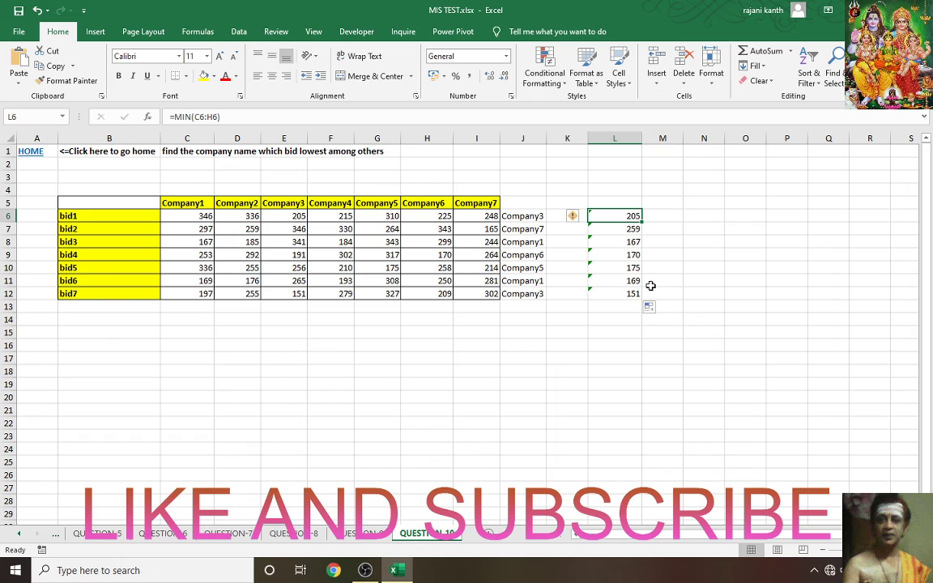
{"action": "double_click", "coordinate": [614, 215]}
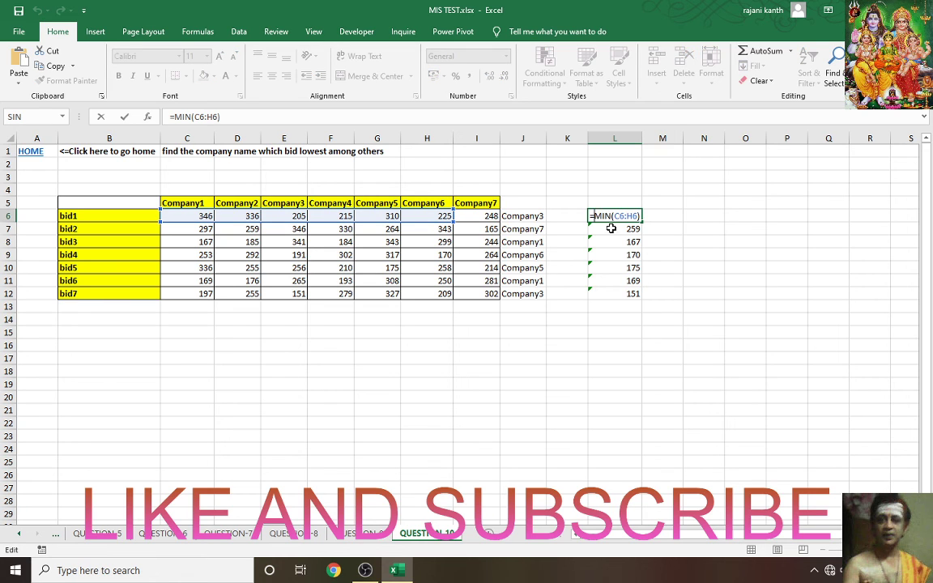
{"action": "type", "text": "MATCH("}
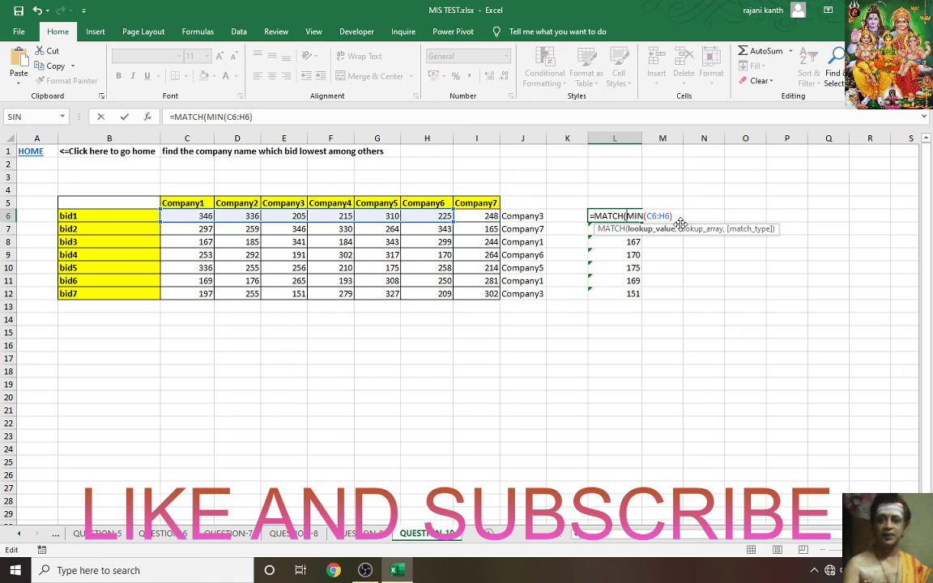
{"action": "type", "text": ","}
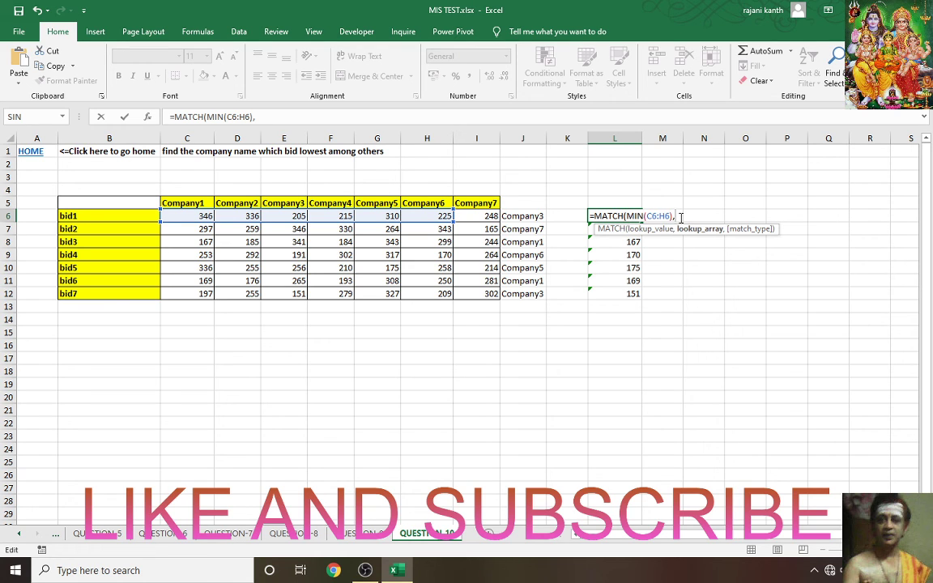
{"action": "left_click_drag", "start_coordinate": [190, 216], "coordinate": [437, 216]}
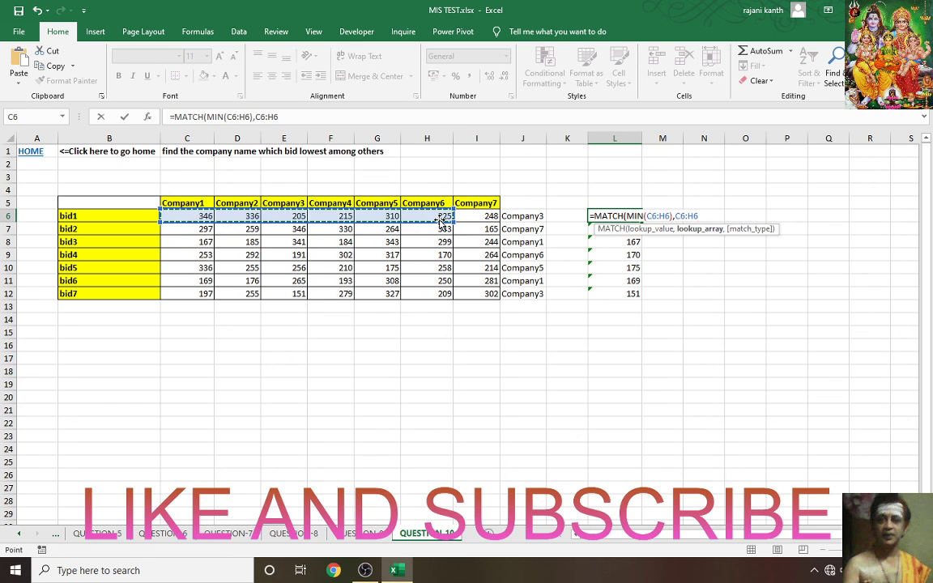
{"action": "type", "text": ",0)"}
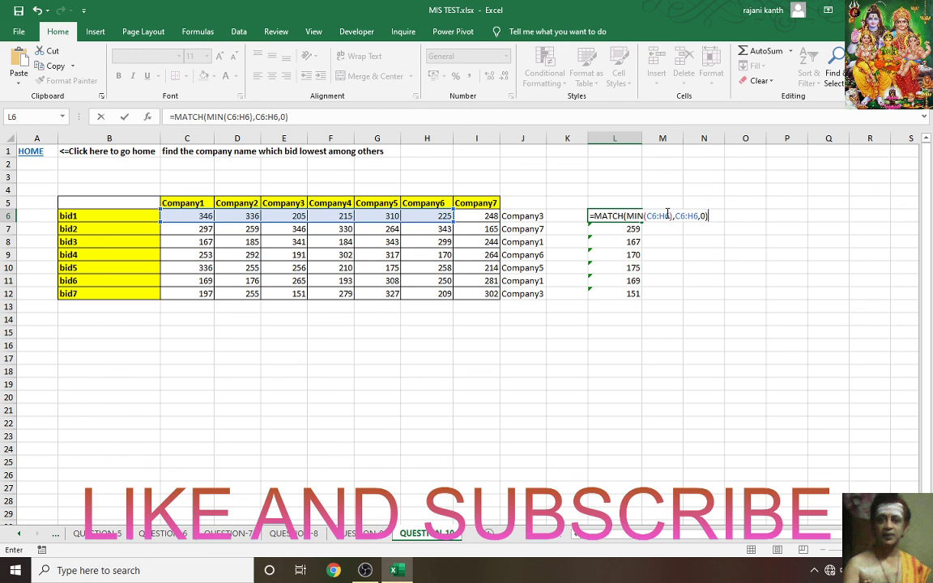
Step: Extend both the MIN and MATCH ranges to C6:I6
{"action": "left_click", "coordinate": [667, 215]}
{"action": "key", "text": "BackSpace"}
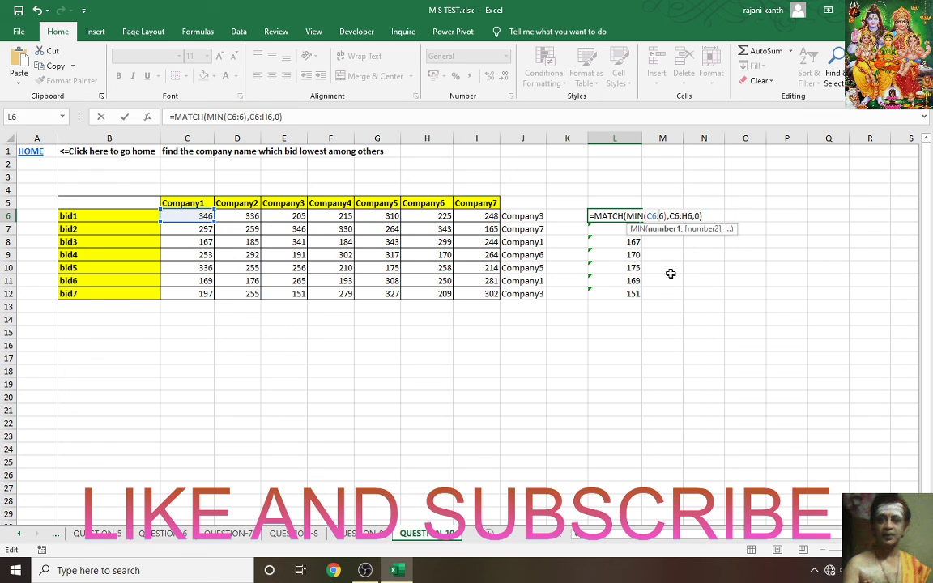
{"action": "type", "text": "I"}
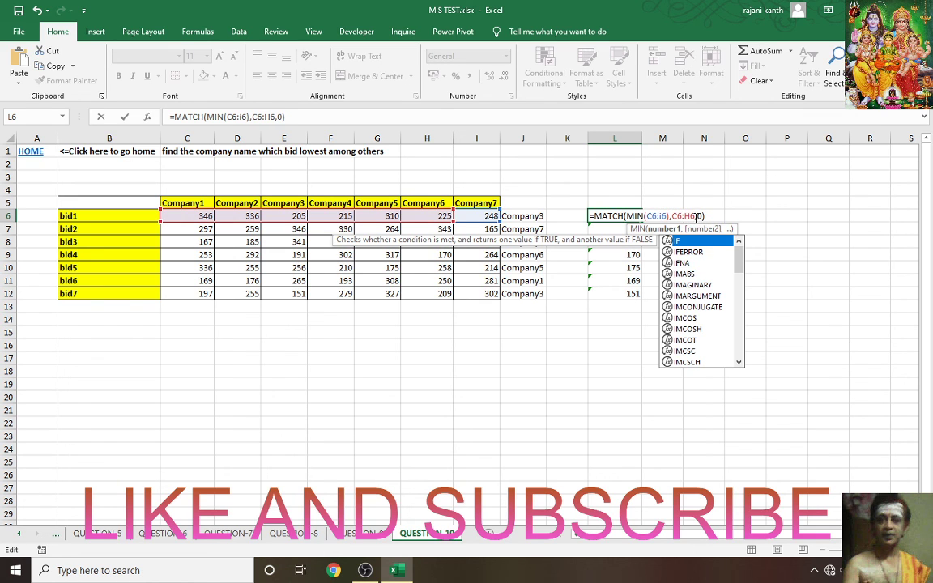
{"action": "left_click", "coordinate": [689, 215]}
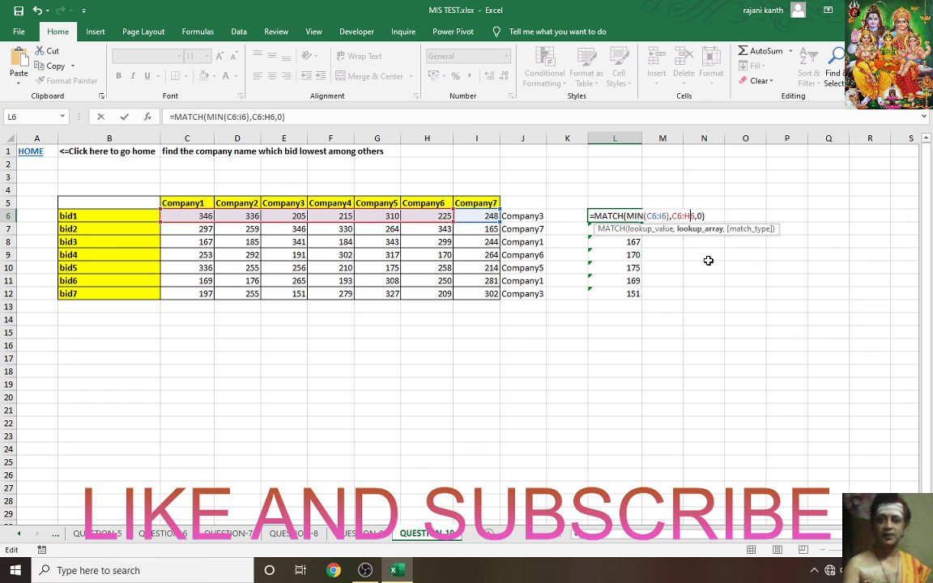
{"action": "key", "text": "BackSpace"}
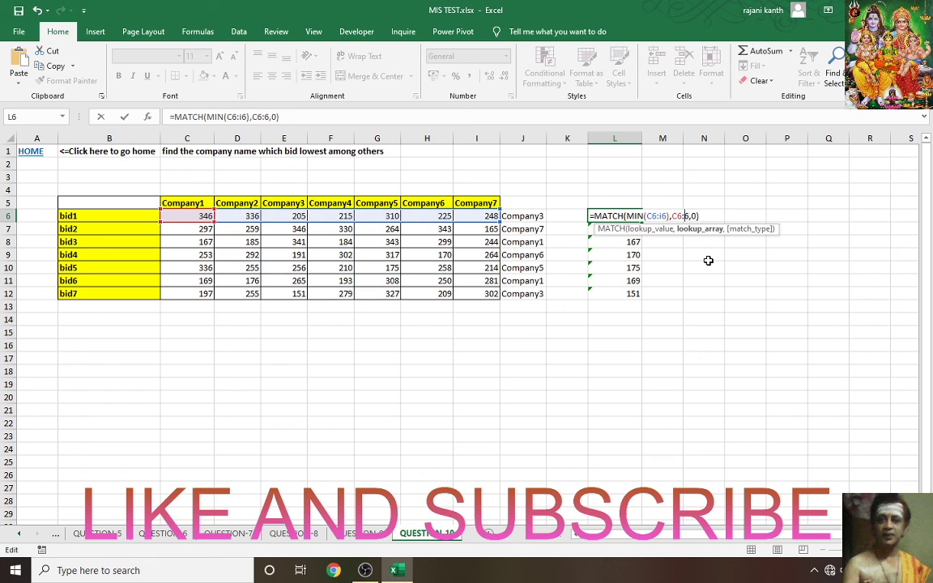
{"action": "type", "text": "I"}
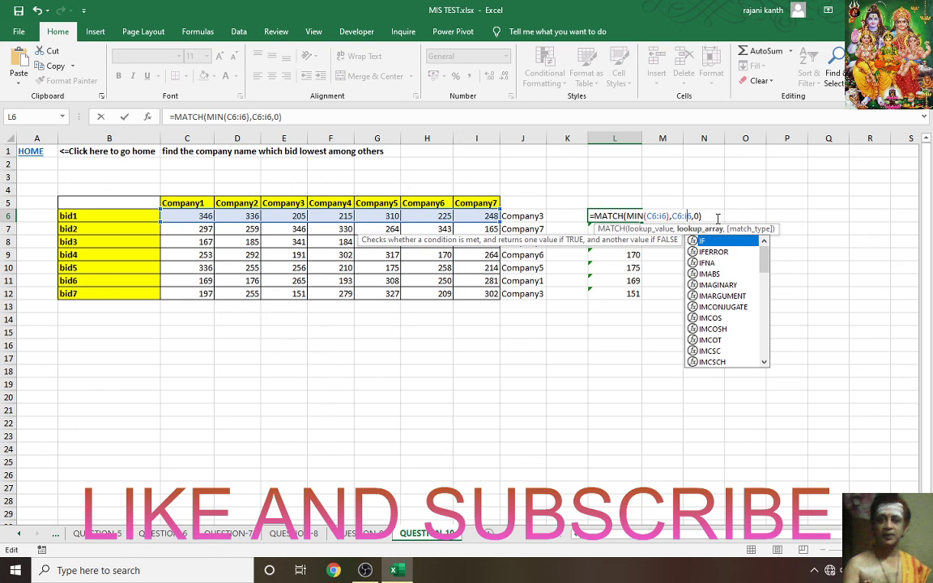
Step: Check =MATCH(MIN(C6:I6),C6:I6,0) with F9, then fill it down to bid7
{"action": "left_click_drag", "start_coordinate": [718, 218], "coordinate": [516, 216]}
{"action": "key", "text": "F9"}
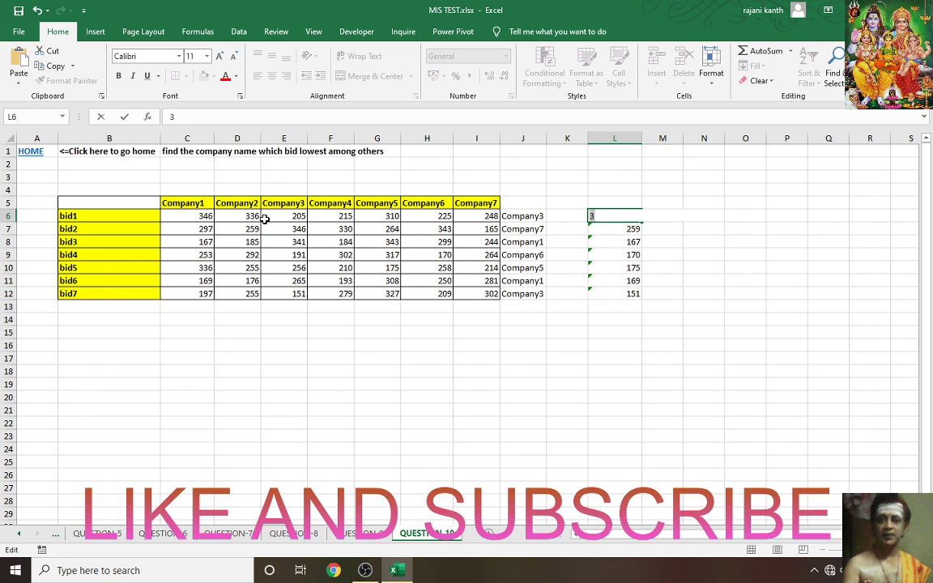
{"action": "key", "text": "ctrl+z"}
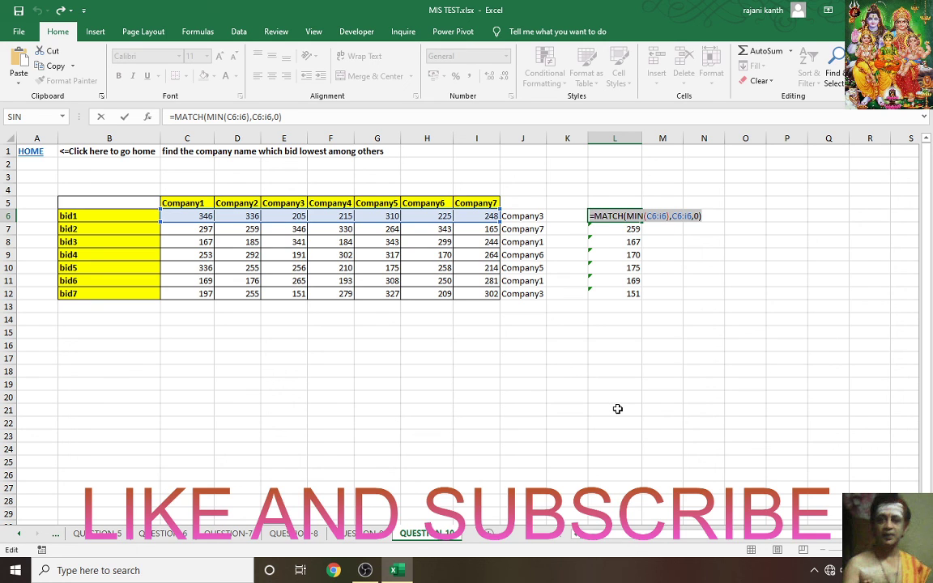
{"action": "key", "text": "Escape"}
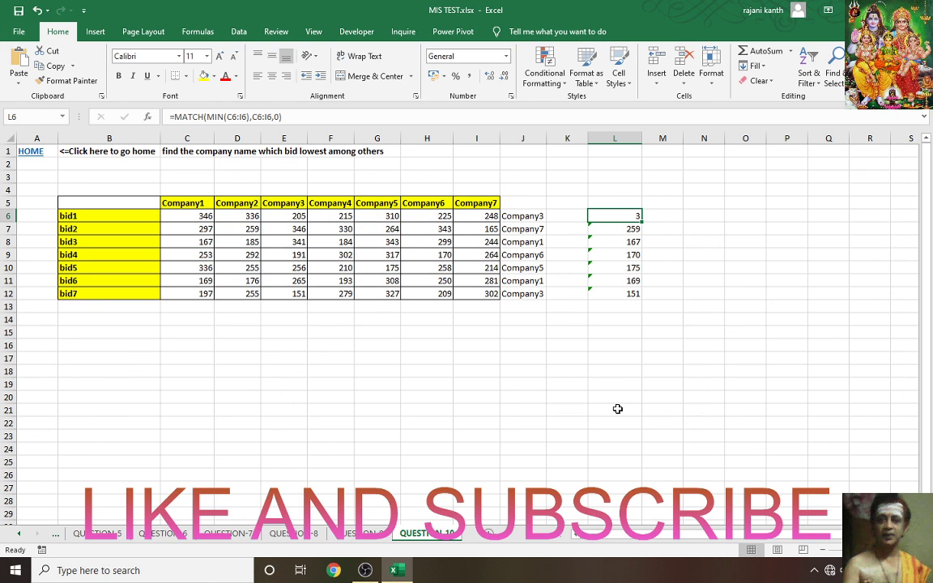
{"action": "double_click", "coordinate": [642, 221]}
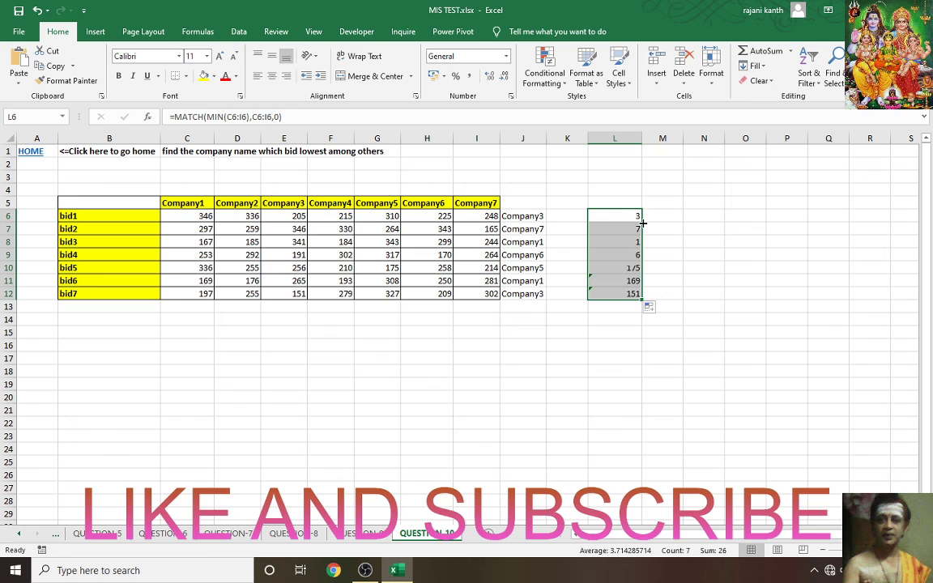
Step: Wrap L6's MATCH formula in INDEX using the absolute company header range $C$5:$I$5
{"action": "left_click", "coordinate": [631, 294]}
{"action": "left_click", "coordinate": [631, 216]}
{"action": "double_click", "coordinate": [631, 216]}
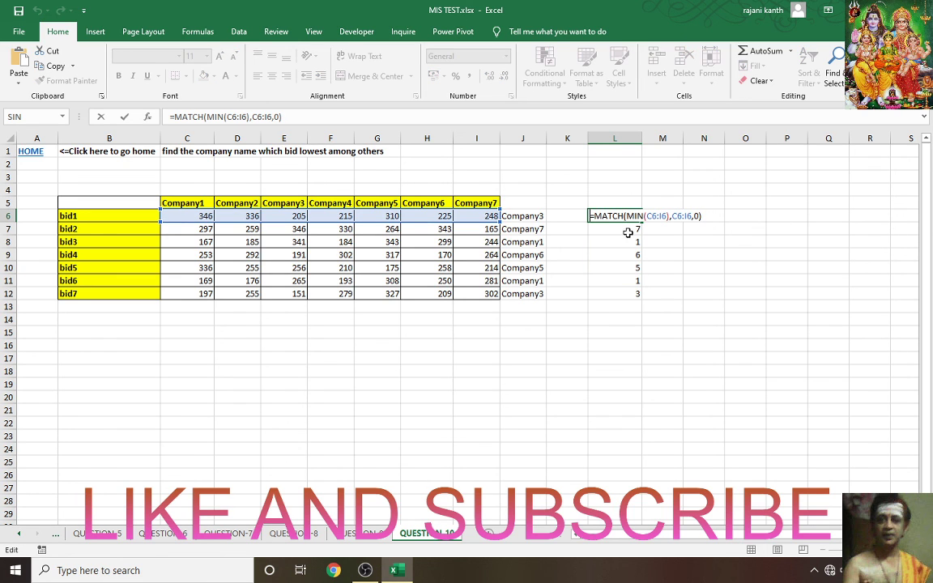
{"action": "type", "text": "vl"}
{"action": "double_click", "coordinate": [625, 230]}
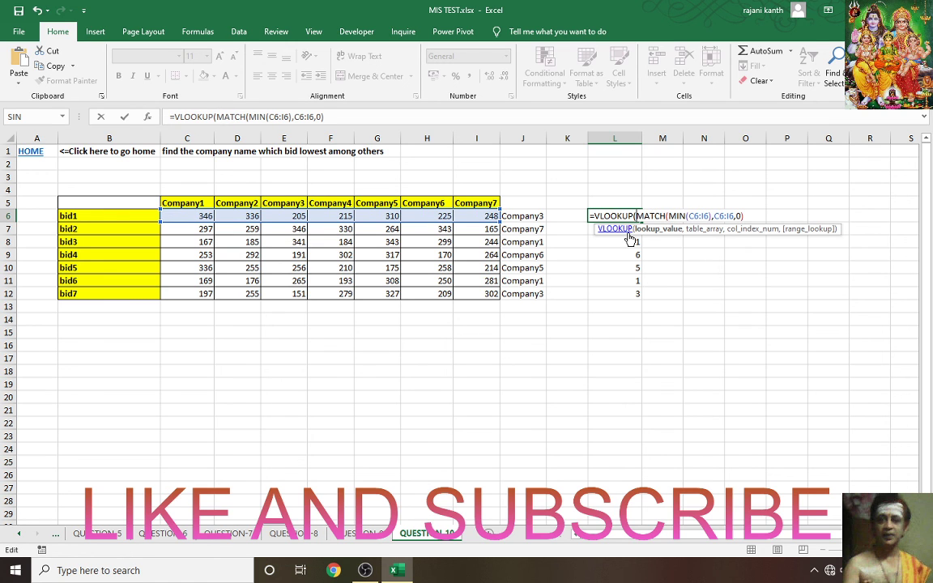
{"action": "key", "text": "BackSpace"}
{"action": "key", "text": "BackSpace"}
{"action": "key", "text": "BackSpace"}
{"action": "key", "text": "BackSpace"}
{"action": "key", "text": "BackSpace"}
{"action": "key", "text": "BackSpace"}
{"action": "key", "text": "BackSpace"}
{"action": "key", "text": "BackSpace"}
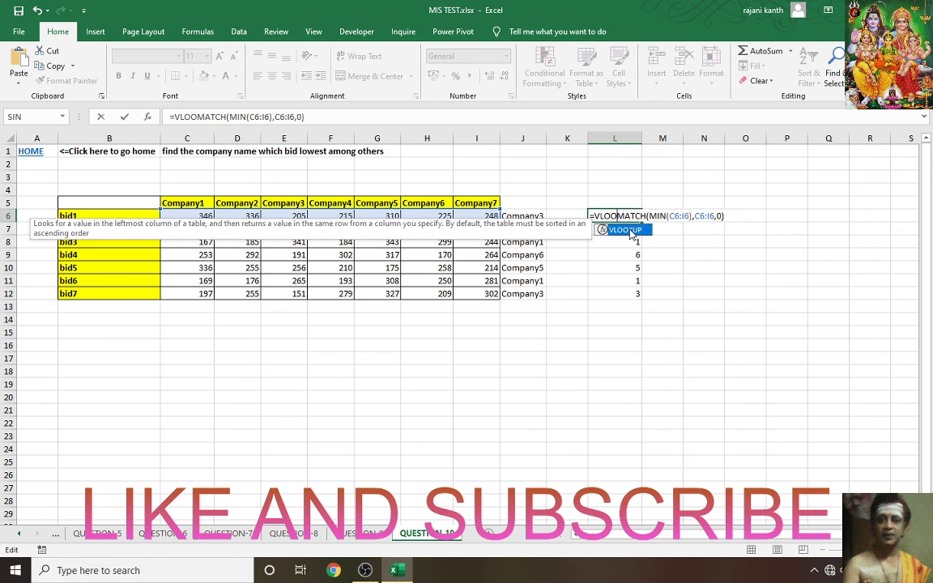
{"action": "type", "text": "ind"}
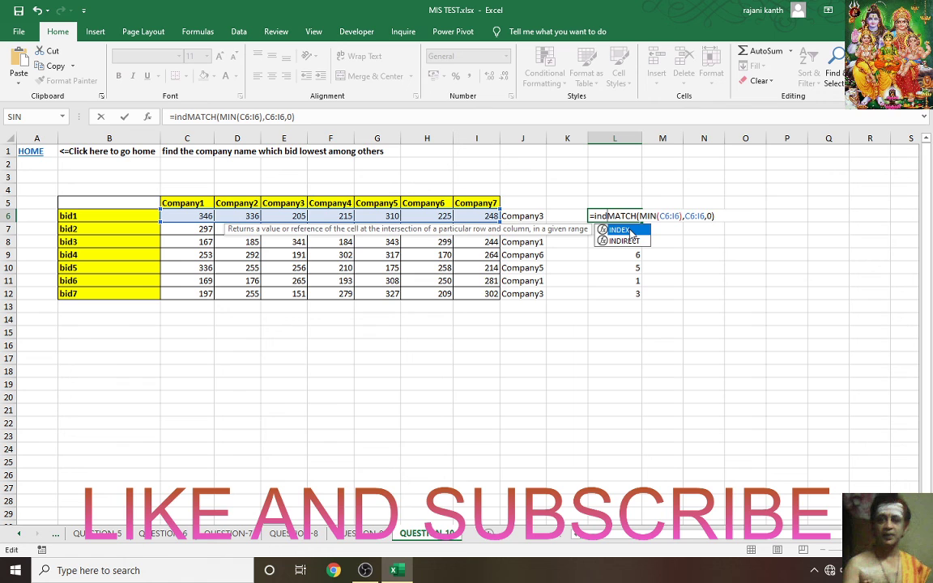
{"action": "double_click", "coordinate": [630, 234]}
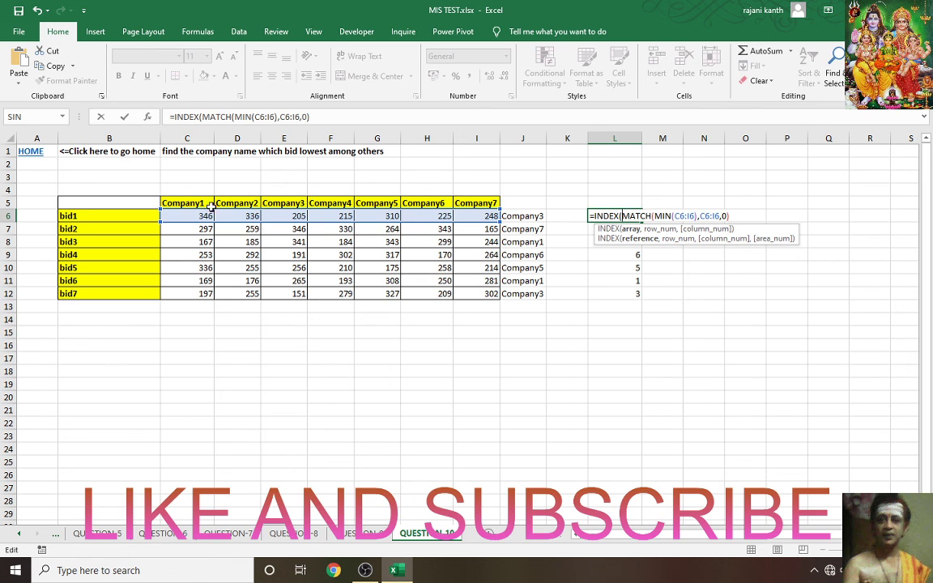
{"action": "left_click_drag", "start_coordinate": [187, 203], "coordinate": [492, 205]}
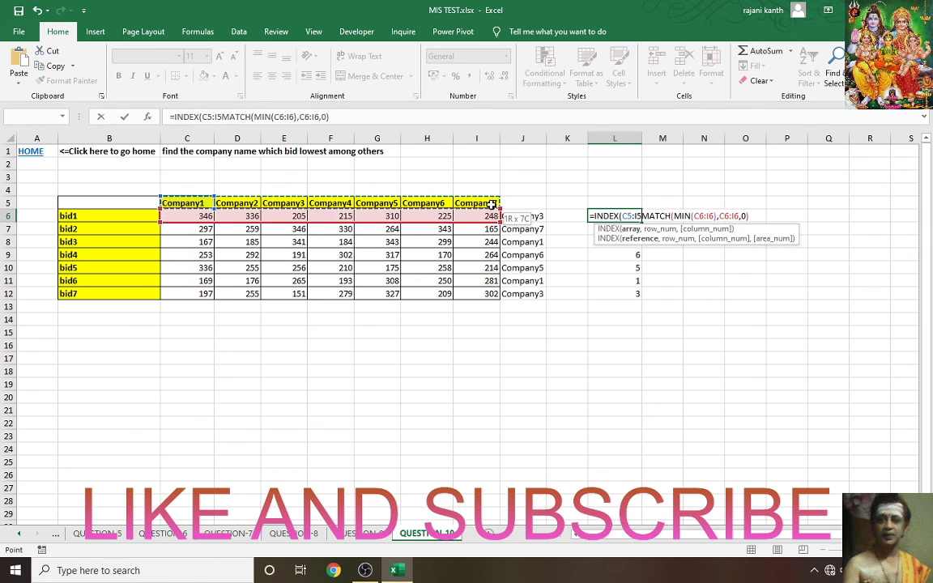
{"action": "key", "text": "F4"}
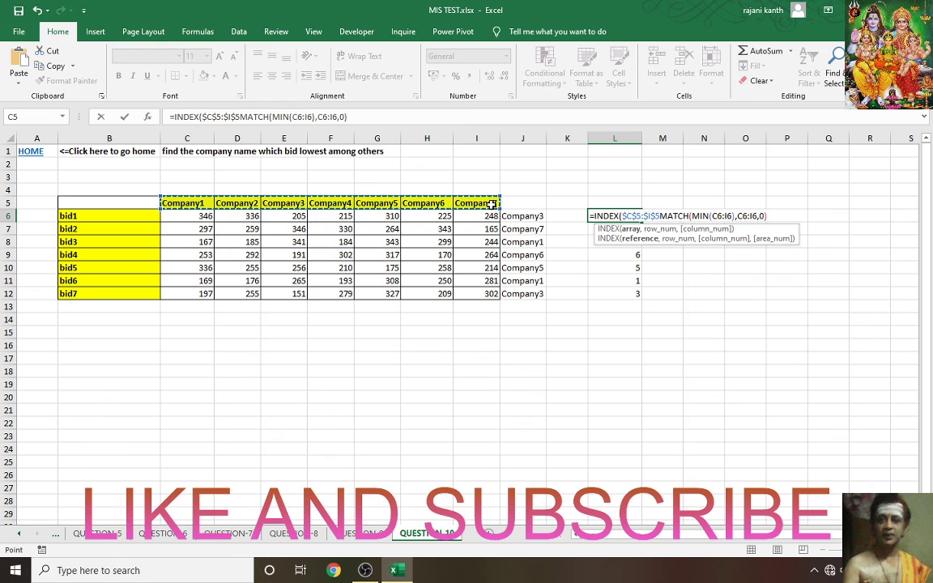
{"action": "type", "text": ","}
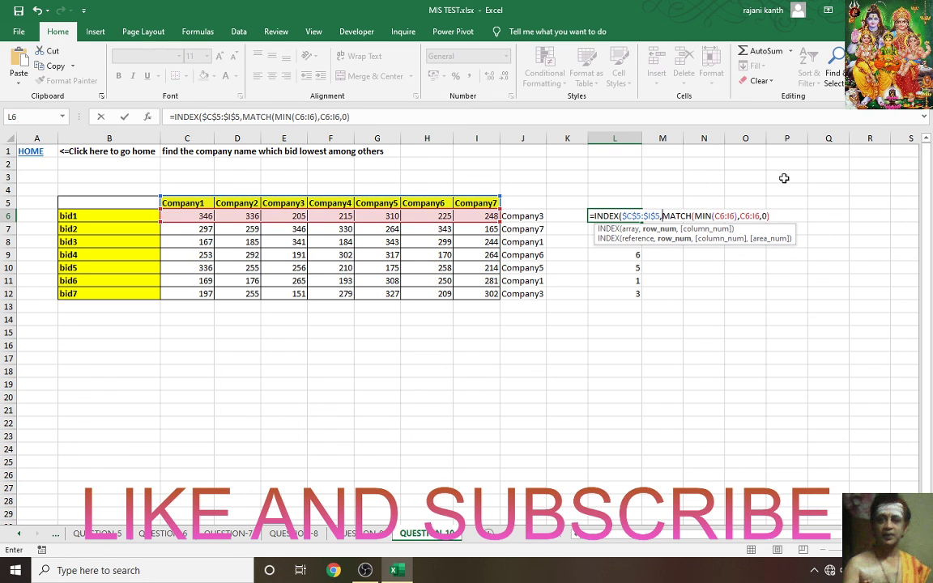
Step: Confirm {=INDEX($C$5:$I$5,MATCH(MIN(C6:I6),C6:I6,0))} as an array formula and fill it to L12
{"action": "left_click", "coordinate": [773, 216]}
{"action": "left_click", "coordinate": [775, 216]}
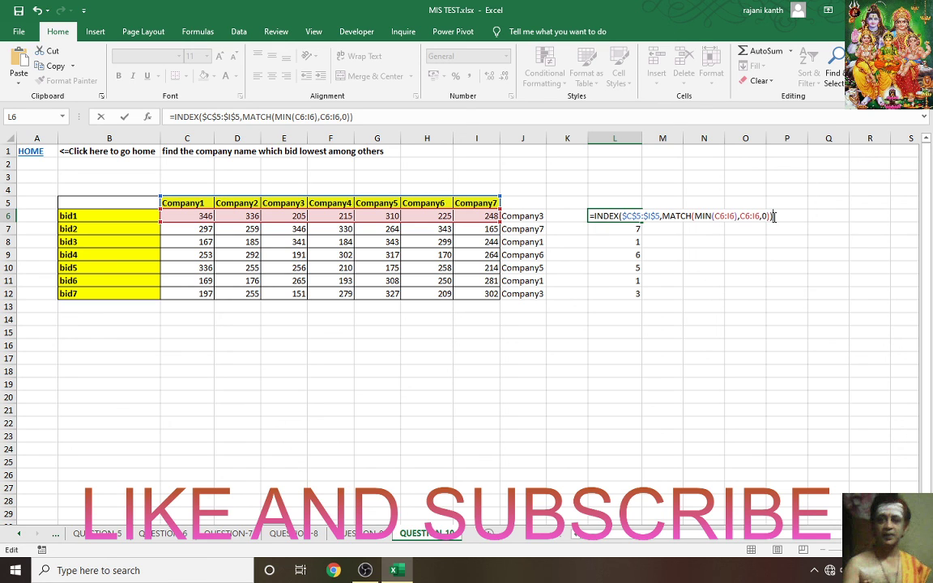
{"action": "key", "text": "ctrl+shift+Return"}
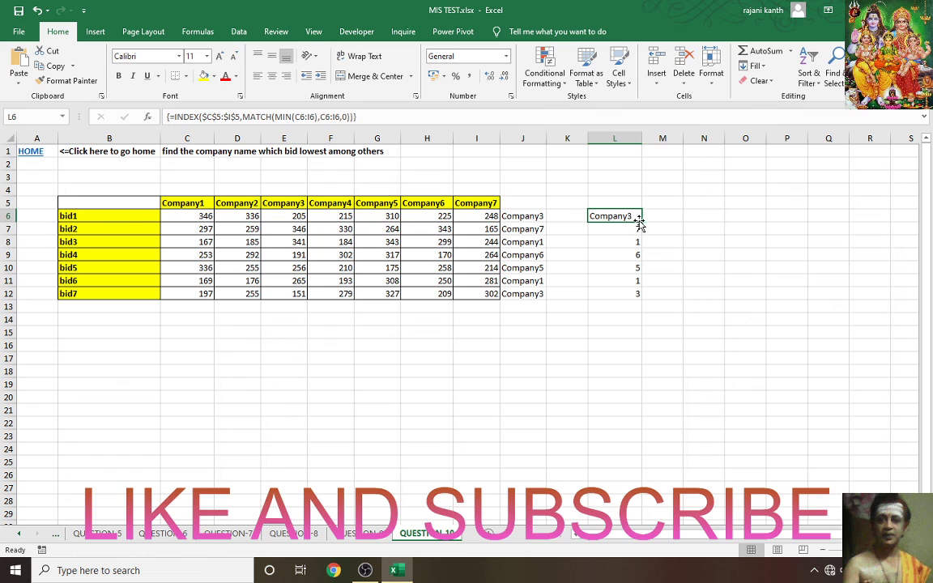
{"action": "left_click_drag", "start_coordinate": [642, 222], "coordinate": [643, 299]}
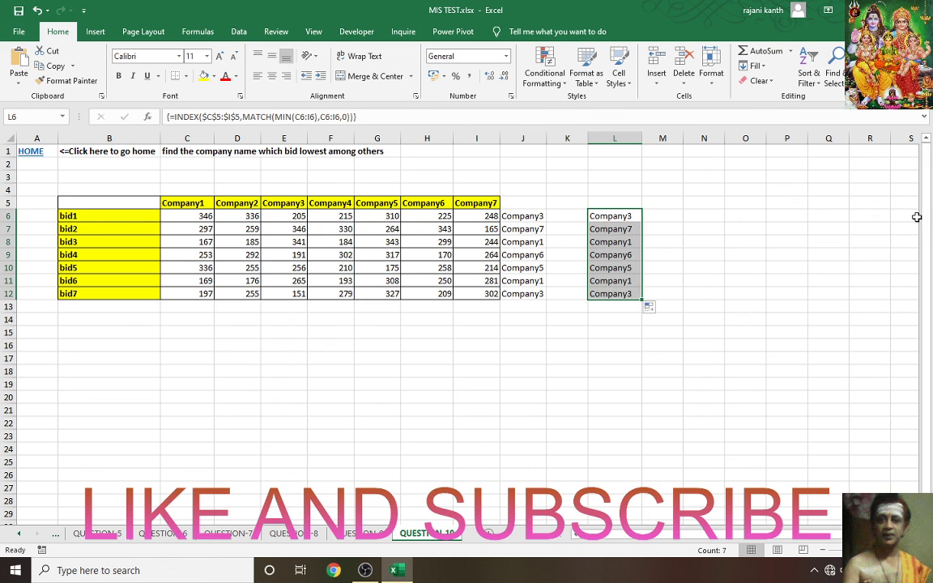